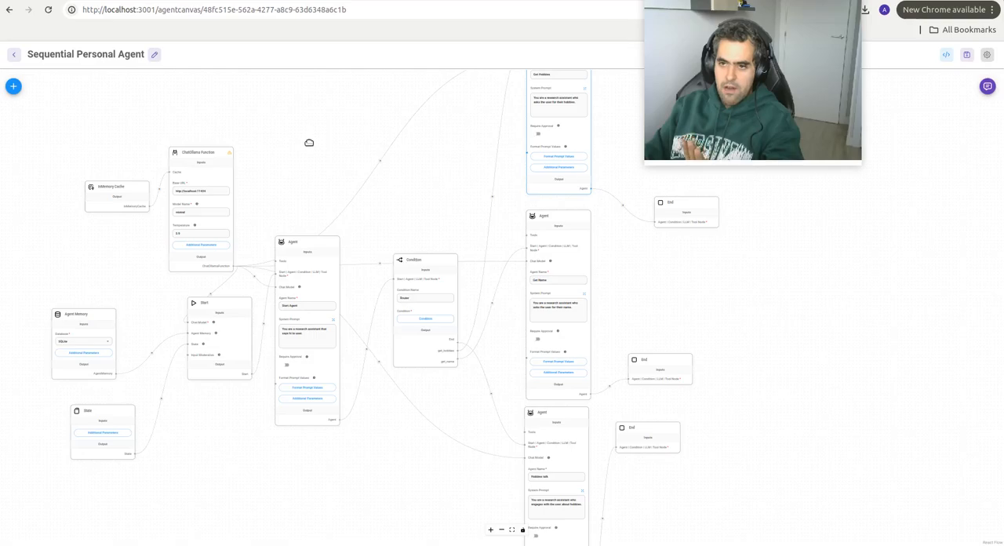
Step: Open the test chat of the Sequential Personal Agent flow and send the message "hi"
{"action": "left_click_drag", "start_coordinate": [307, 141], "coordinate": [296, 176]}
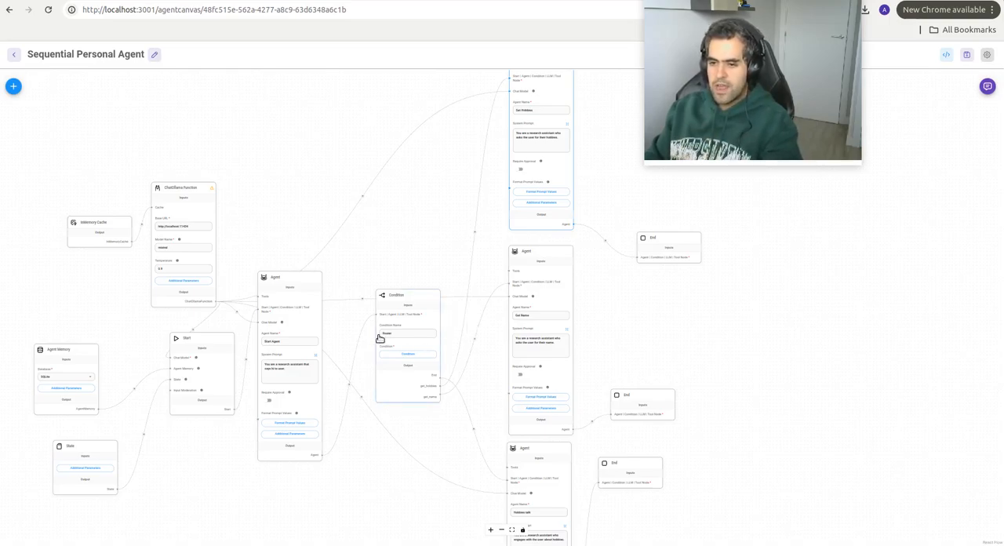
{"action": "mouse_move", "coordinate": [380, 337]}
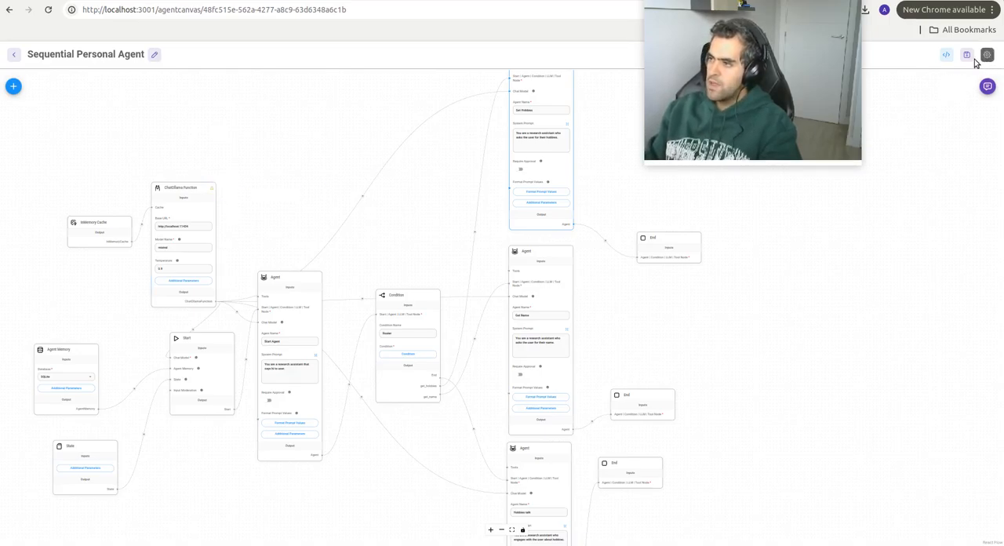
{"action": "left_click", "coordinate": [988, 87]}
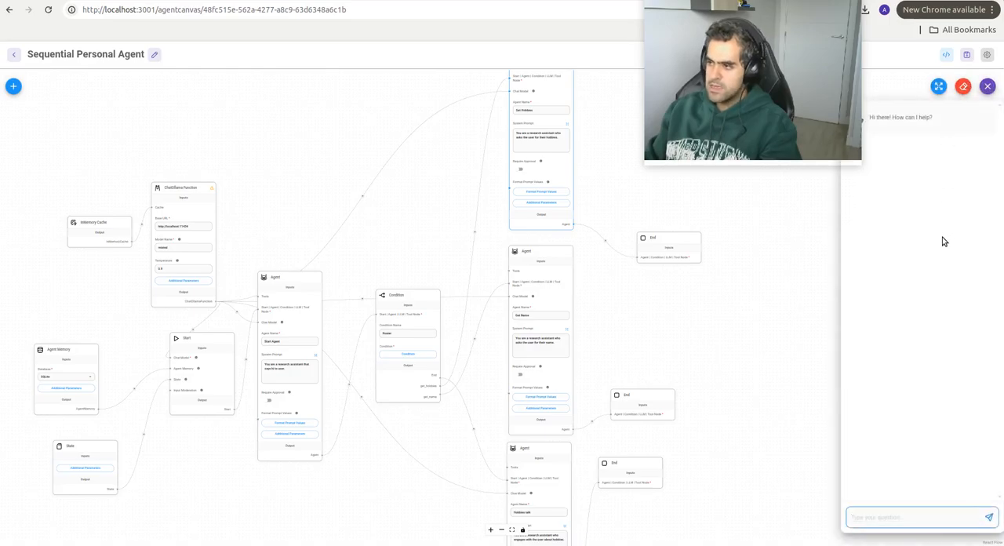
{"action": "left_click_drag", "start_coordinate": [821, 41], "coordinate": [799, 41]}
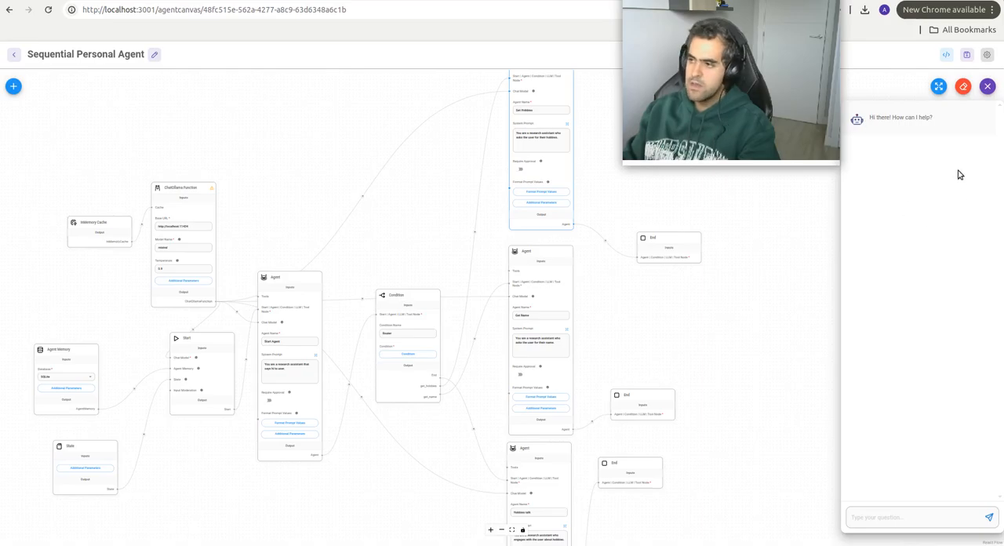
{"action": "left_click", "coordinate": [899, 516]}
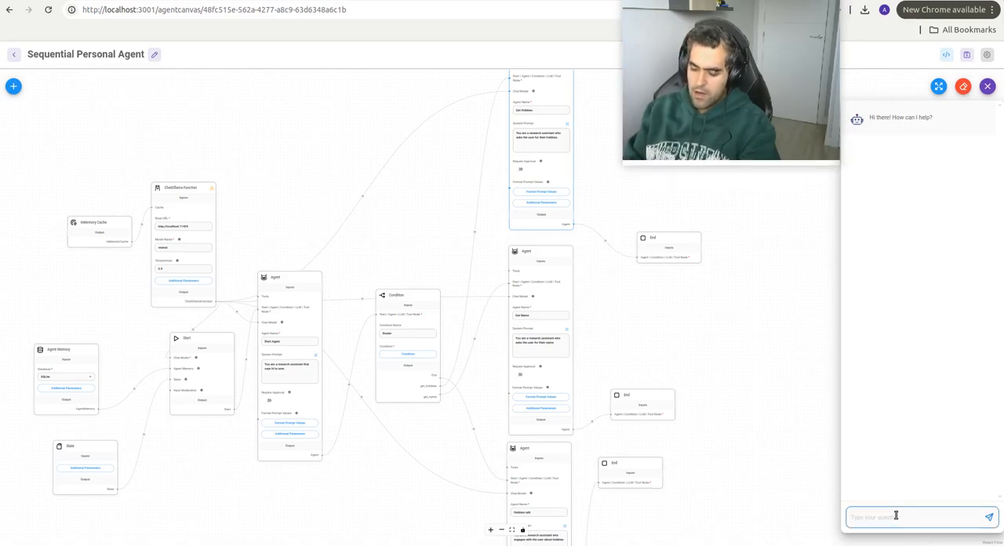
{"action": "type", "text": "Hi"}
{"action": "key", "text": "Return"}
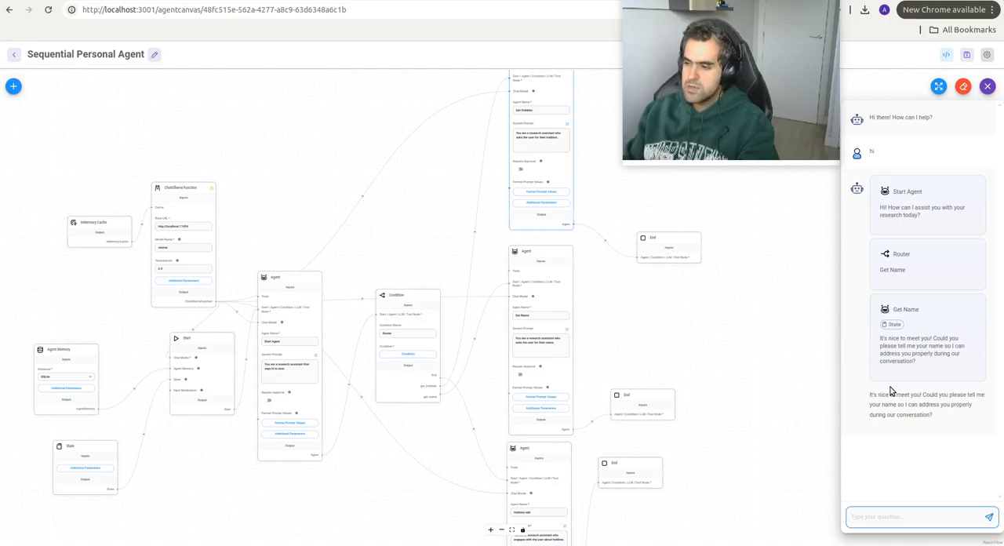
Step: Answer the Get Name agent's question with a short greeting that gives the person's first name
{"action": "left_click_drag", "start_coordinate": [871, 394], "coordinate": [942, 421]}
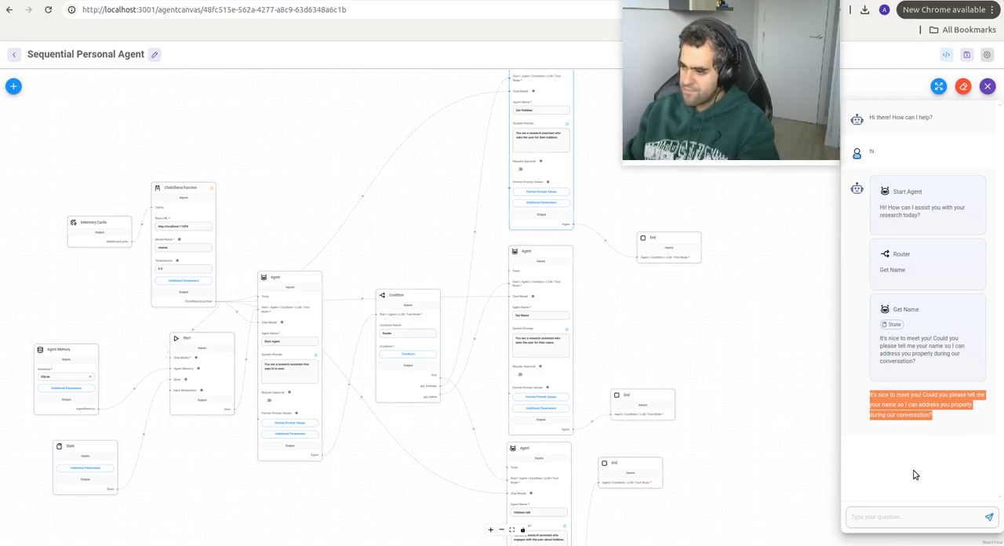
{"action": "left_click", "coordinate": [903, 514]}
{"action": "type", "text": "hi"}
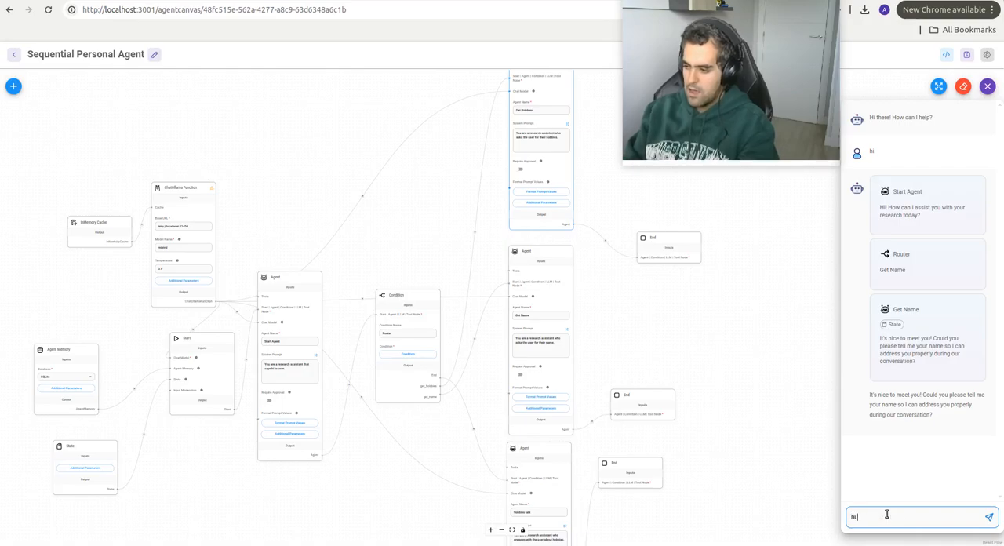
{"action": "type", "text": " im alberto"}
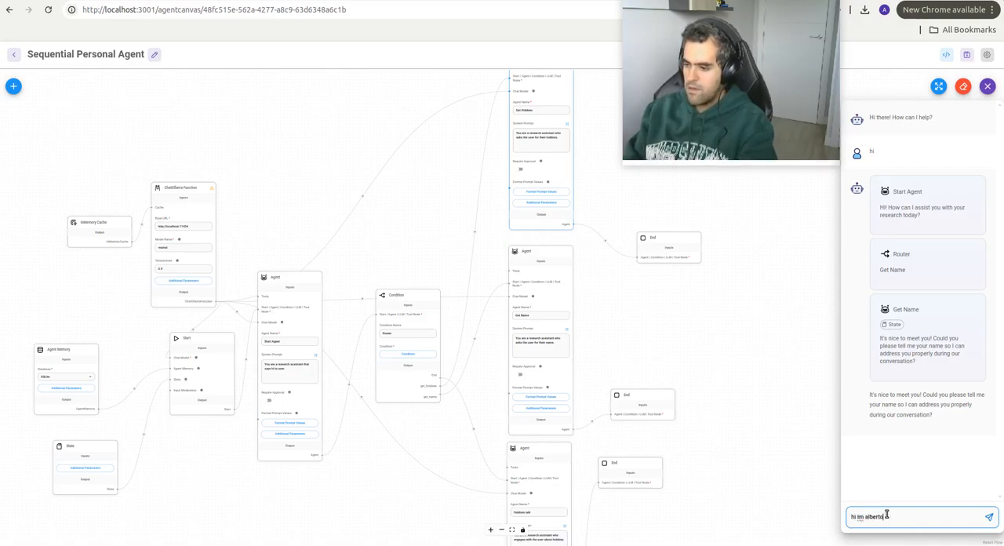
{"action": "key", "text": "Return"}
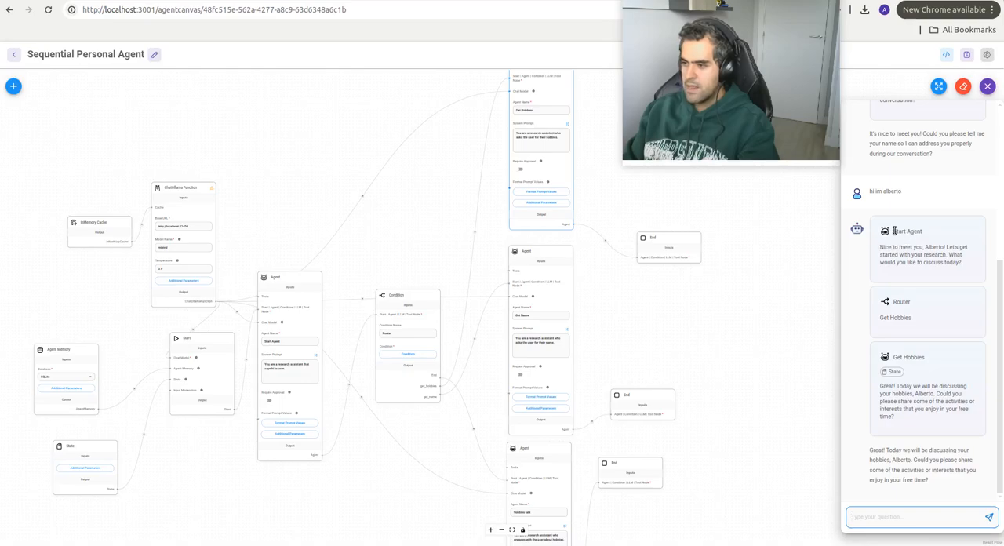
Step: Review the agent routing in the chat and answer the hobbies question with "programming, artificial intelligence, star wars, videogames"
{"action": "scroll", "coordinate": [923, 353], "scroll_direction": "up", "scroll_amount": 4}
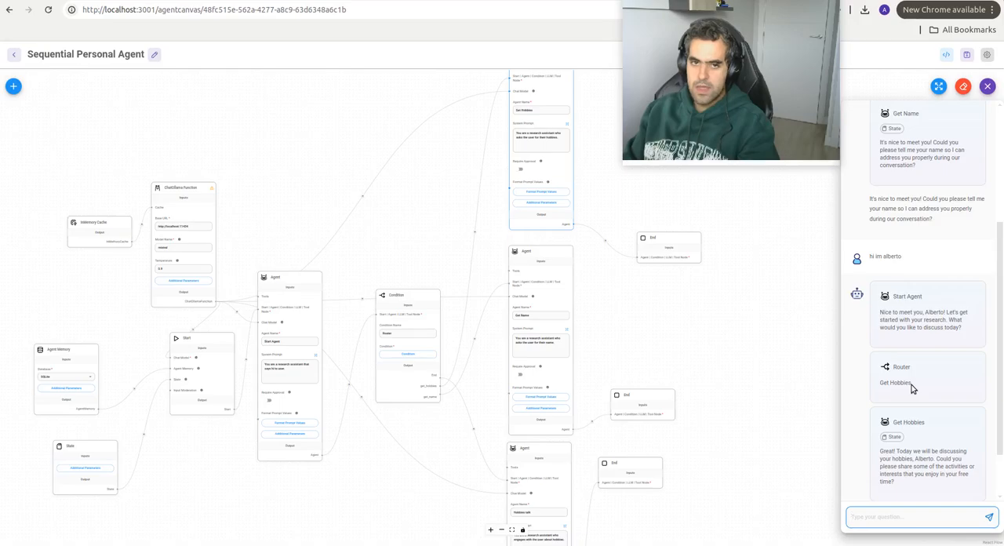
{"action": "scroll", "coordinate": [913, 389], "scroll_direction": "up", "scroll_amount": 3}
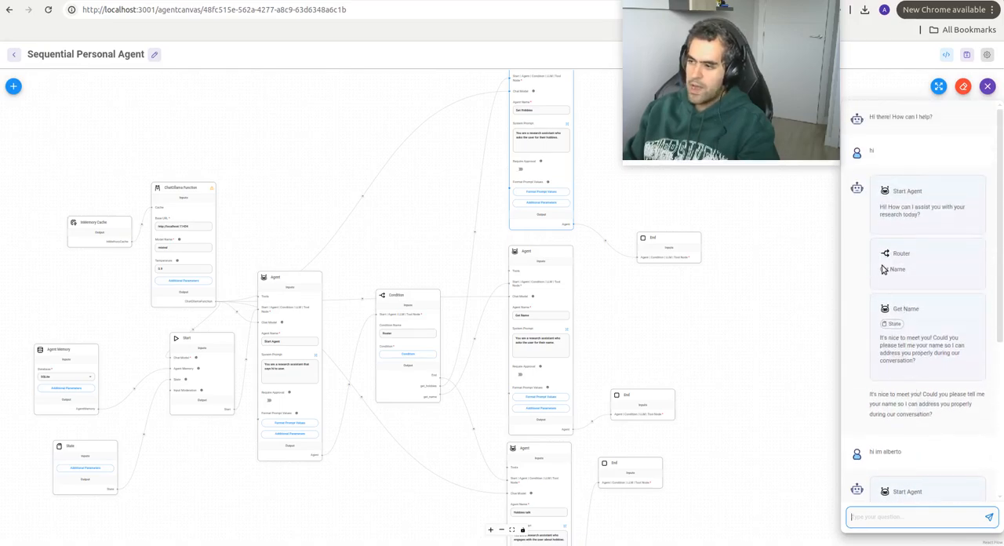
{"action": "scroll", "coordinate": [921, 289], "scroll_direction": "down", "scroll_amount": 3}
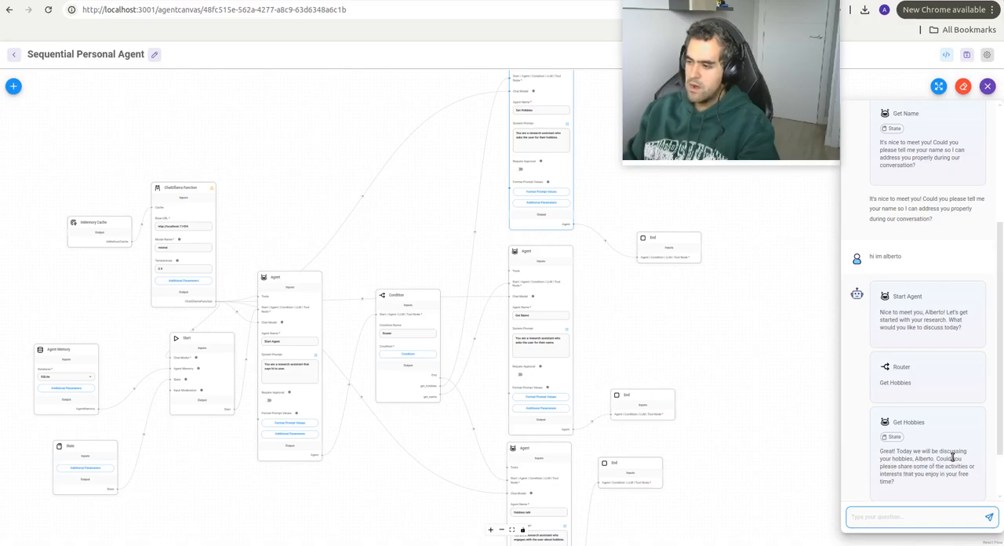
{"action": "left_click_drag", "start_coordinate": [863, 448], "coordinate": [930, 481]}
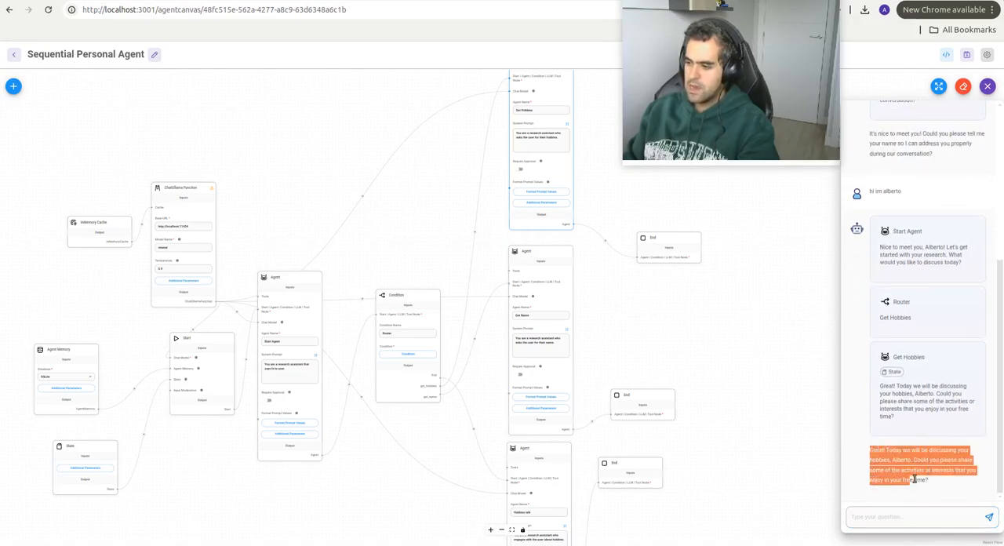
{"action": "left_click", "coordinate": [904, 516]}
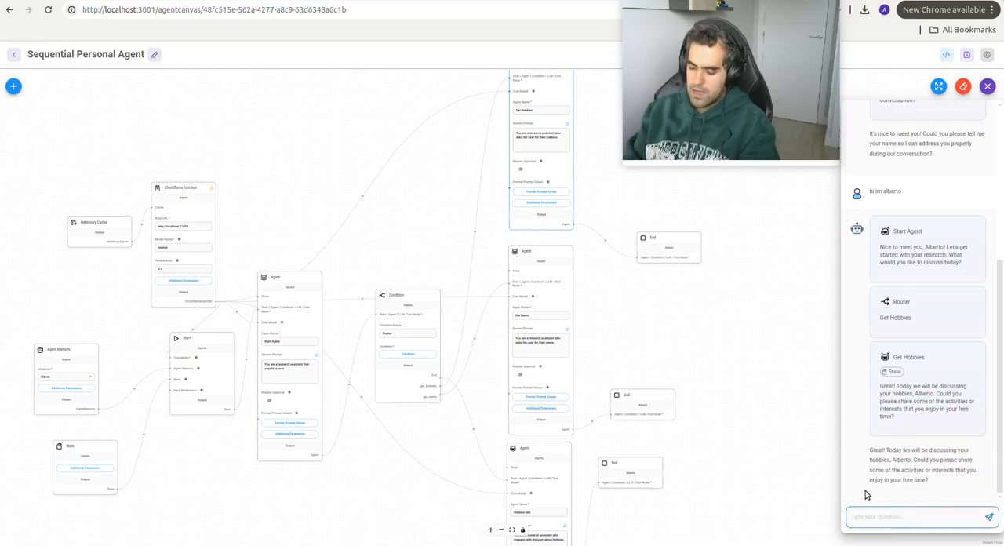
{"action": "type", "text": "programming, a"}
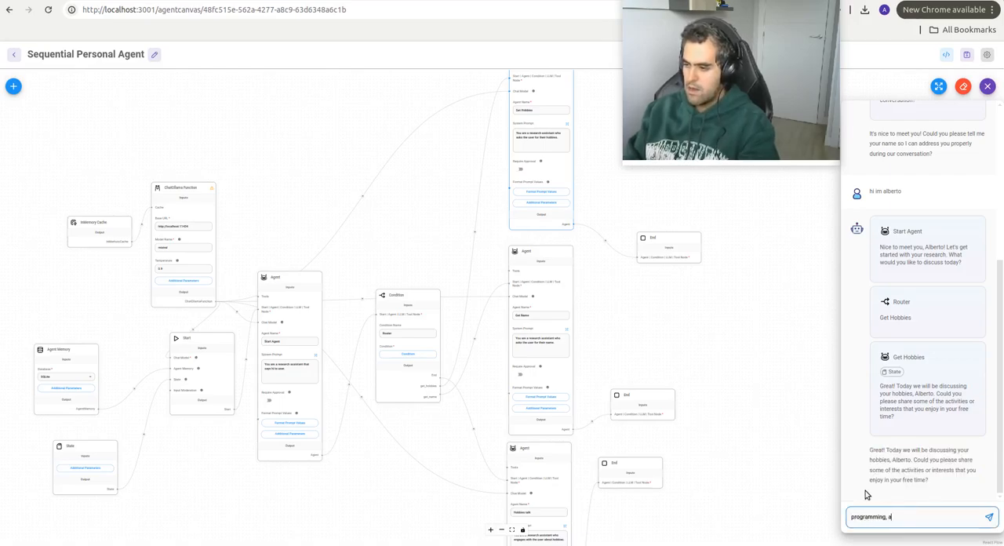
{"action": "type", "text": "rtificial intelli"}
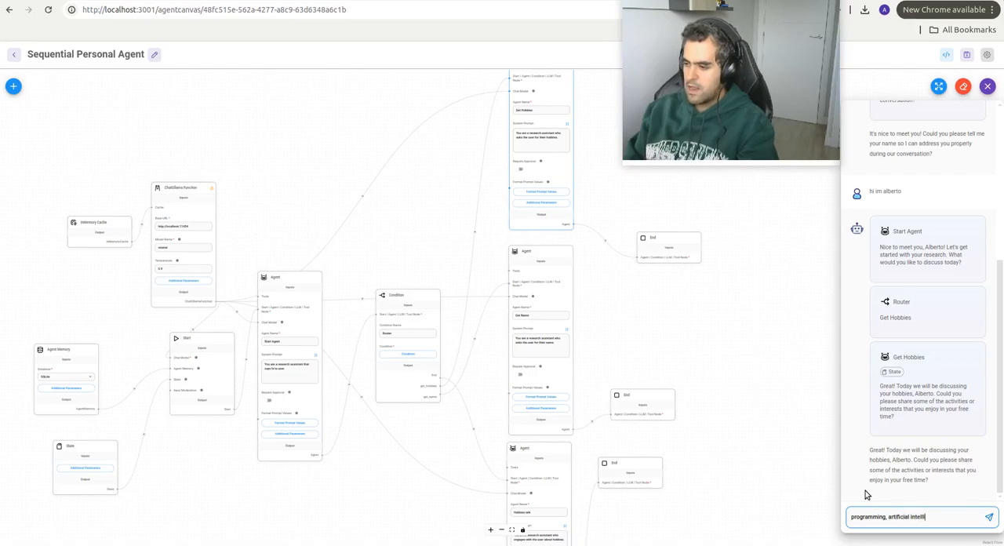
{"action": "type", "text": "gence, star wars,"}
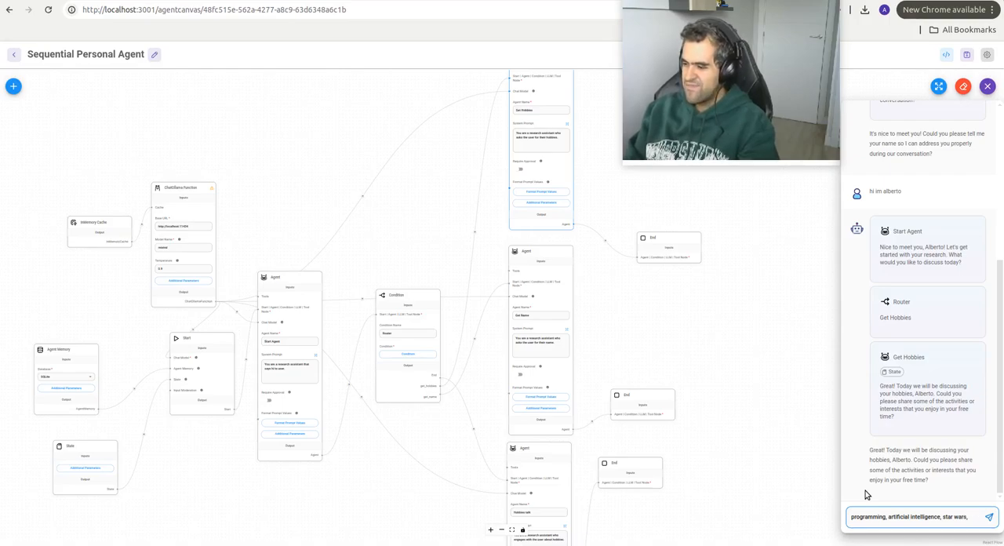
{"action": "type", "text": " videogames"}
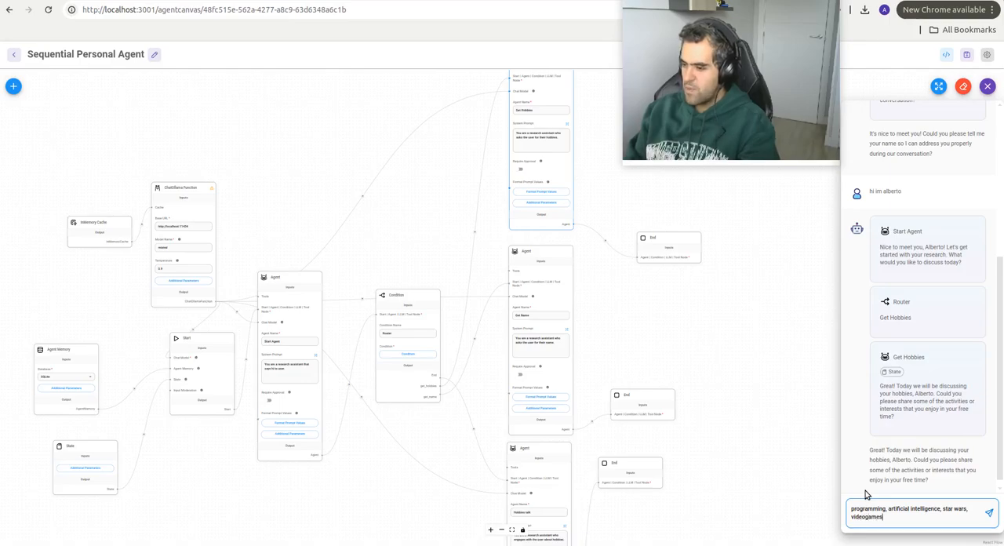
{"action": "key", "text": "Return"}
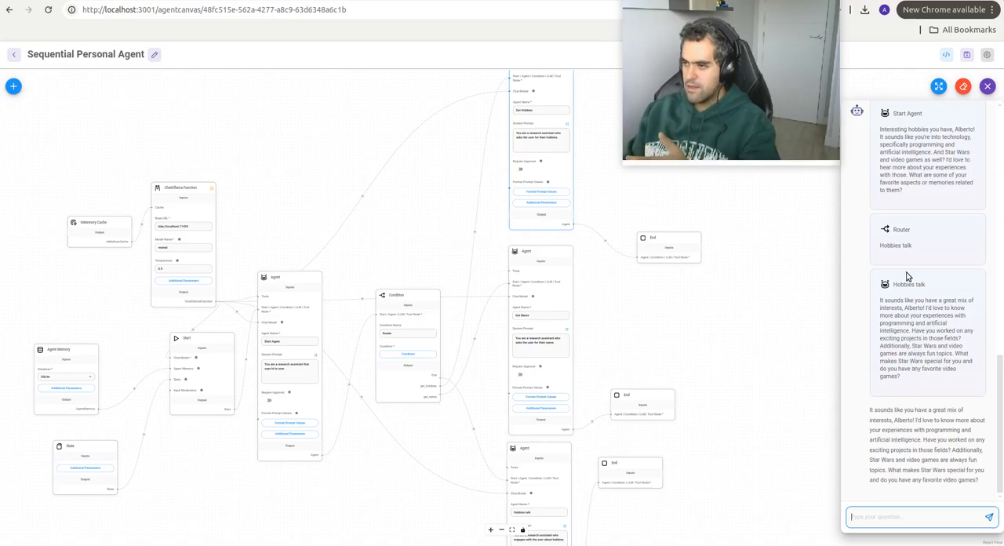
Step: Write the chat reply "i love the story behind the battle between the empire and the republic, the original trilogy is amazing."
{"action": "scroll", "coordinate": [910, 282], "scroll_direction": "up", "scroll_amount": 1}
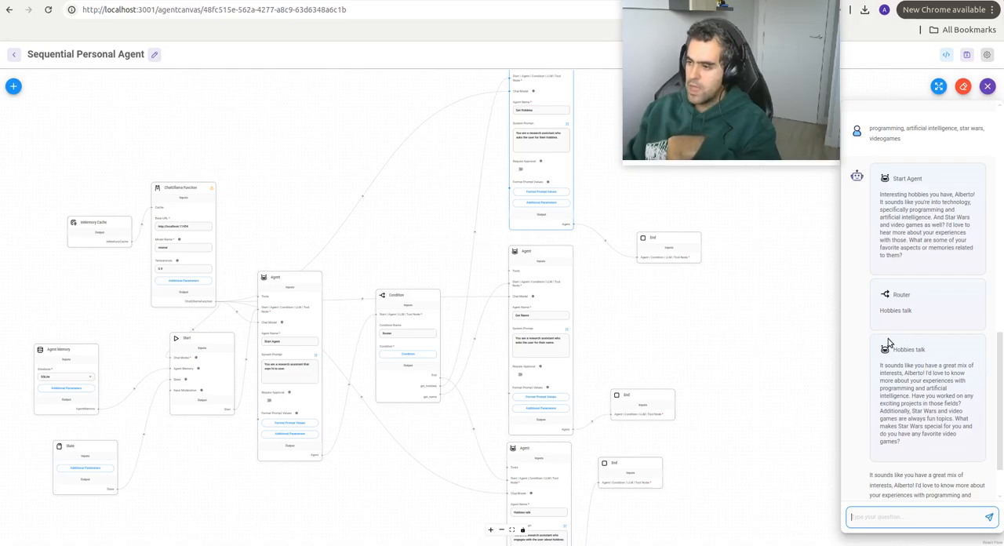
{"action": "scroll", "coordinate": [915, 346], "scroll_direction": "down", "scroll_amount": 2}
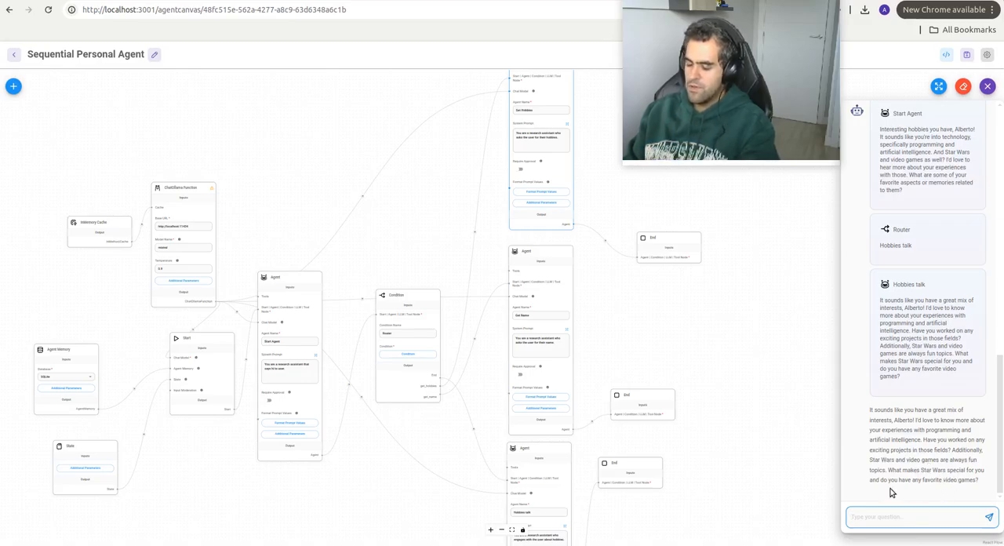
{"action": "type", "text": "I love"}
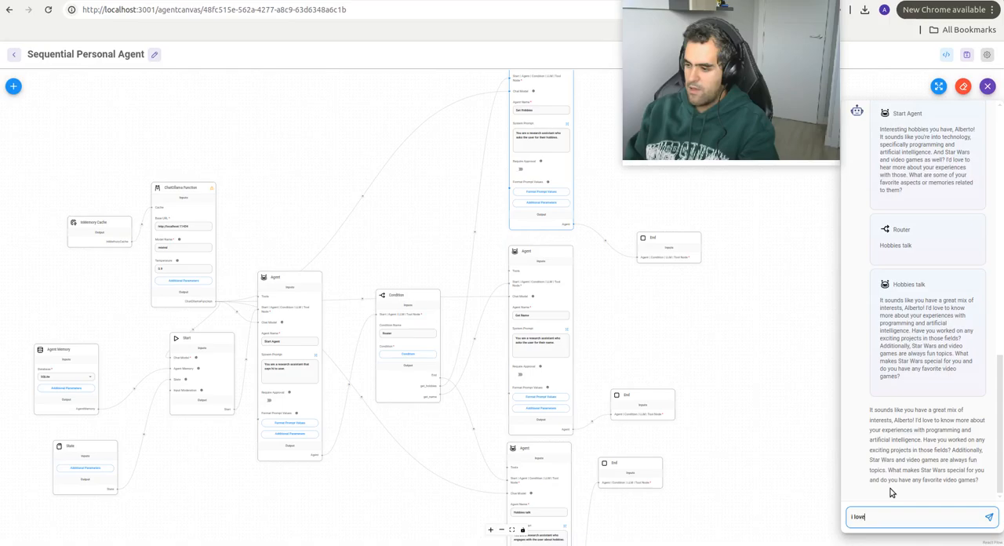
{"action": "type", "text": " the story be"}
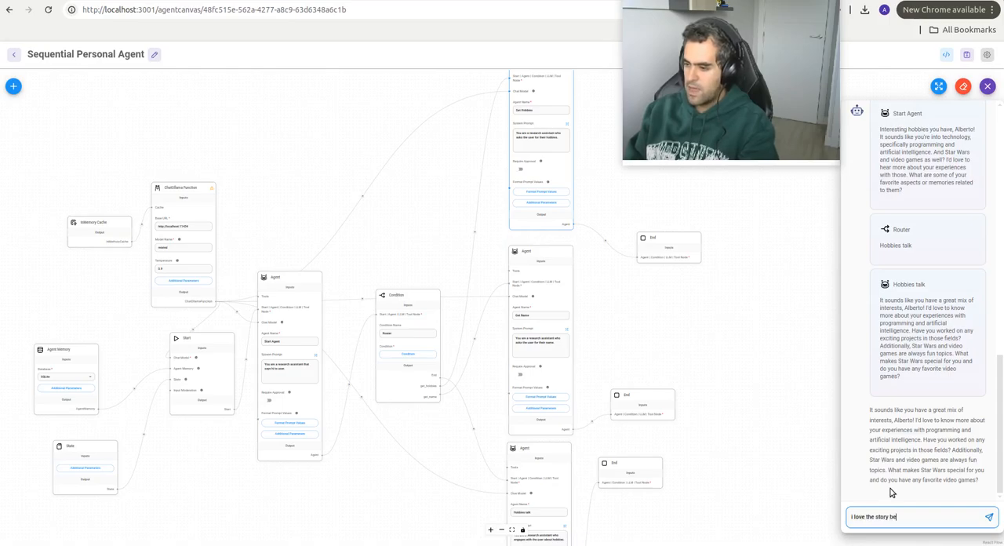
{"action": "type", "text": "hind the batt"}
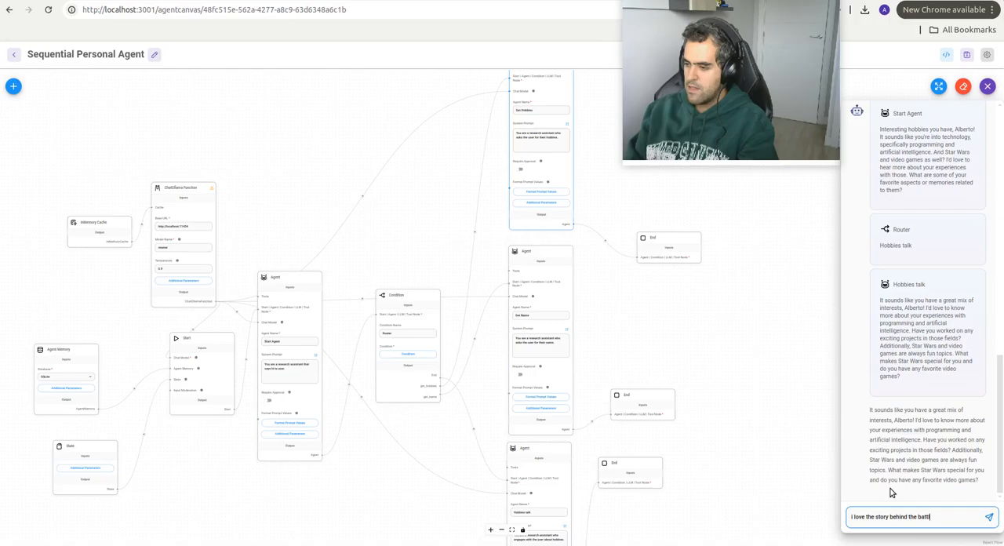
{"action": "type", "text": "le between the"}
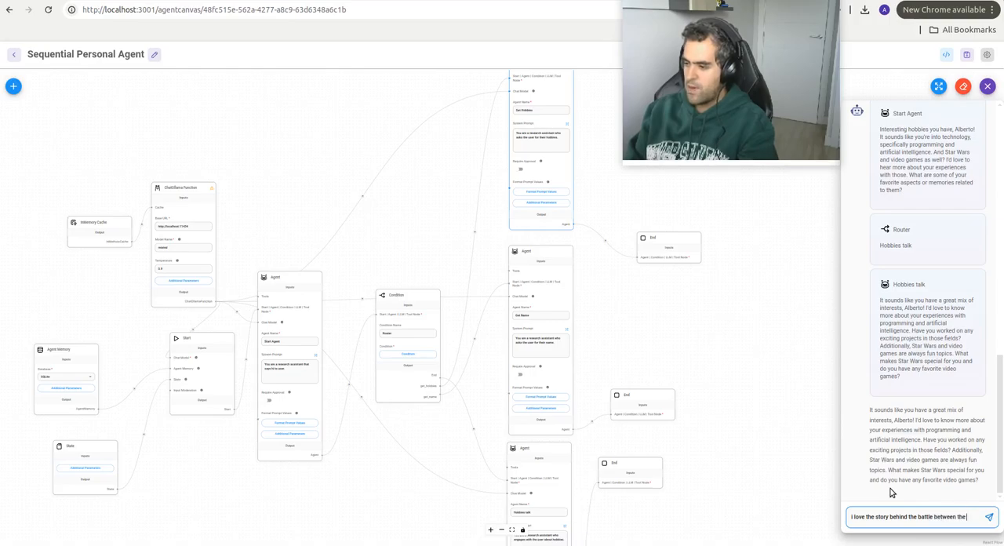
{"action": "type", "text": " empri"}
{"action": "type", "text": "ire a"}
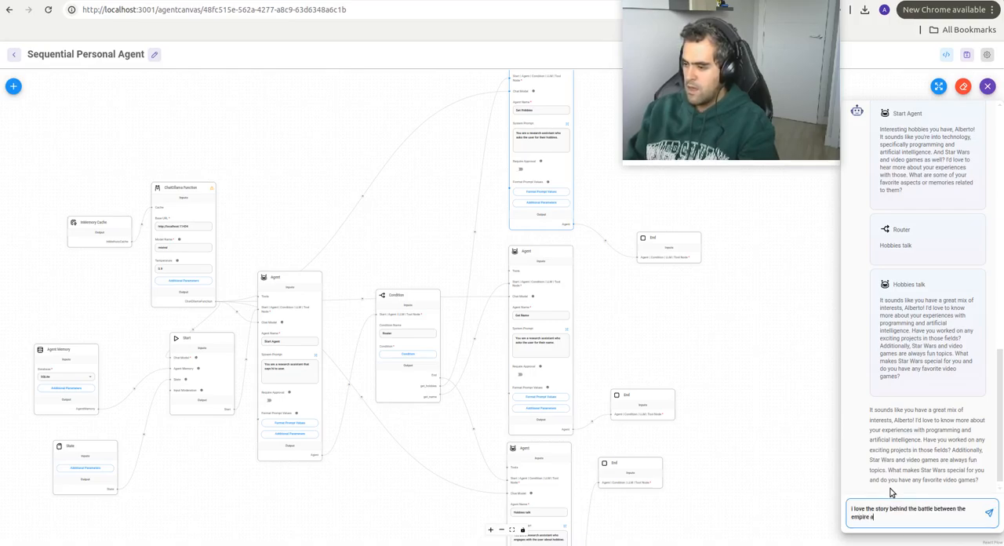
{"action": "type", "text": "nd the repu"}
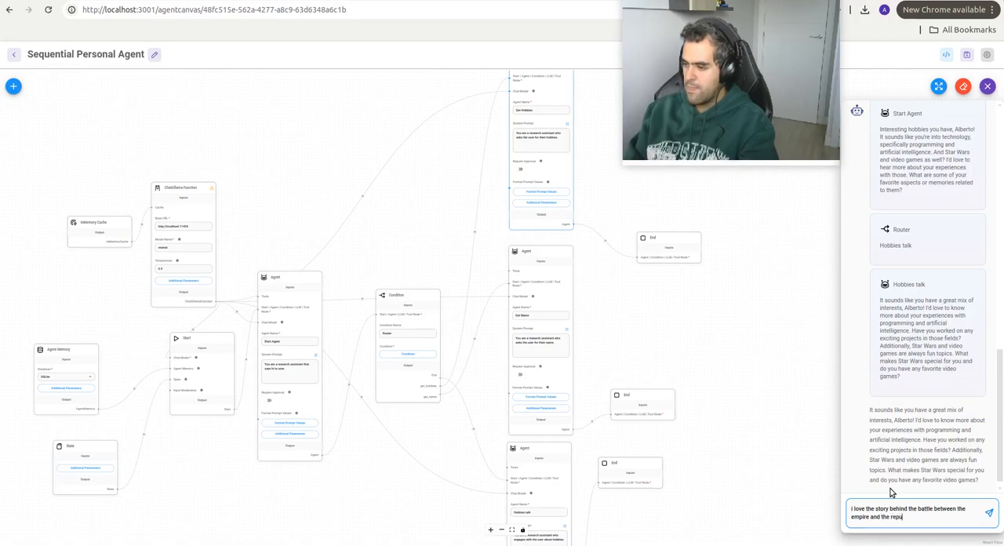
{"action": "type", "text": "blic, the origi"}
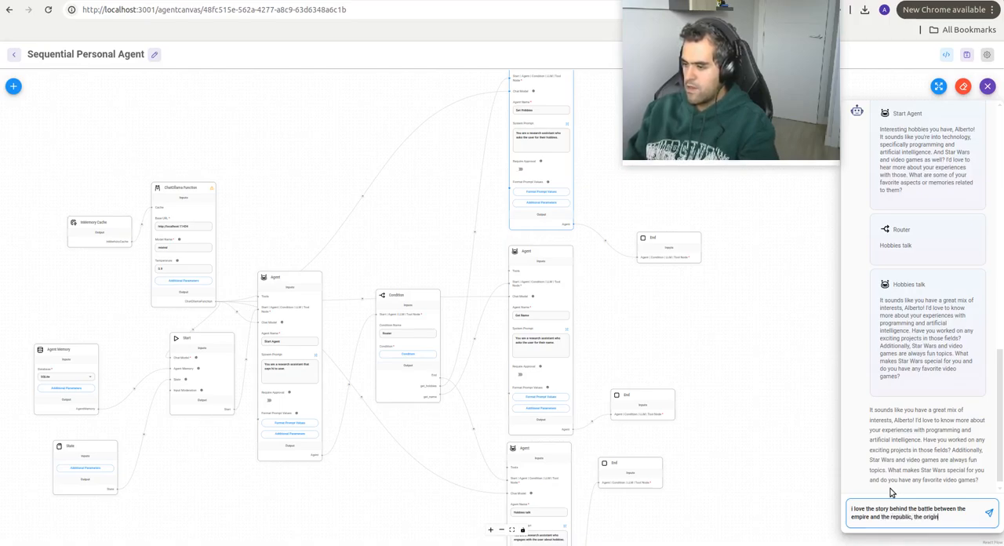
{"action": "type", "text": "nal trilogy "}
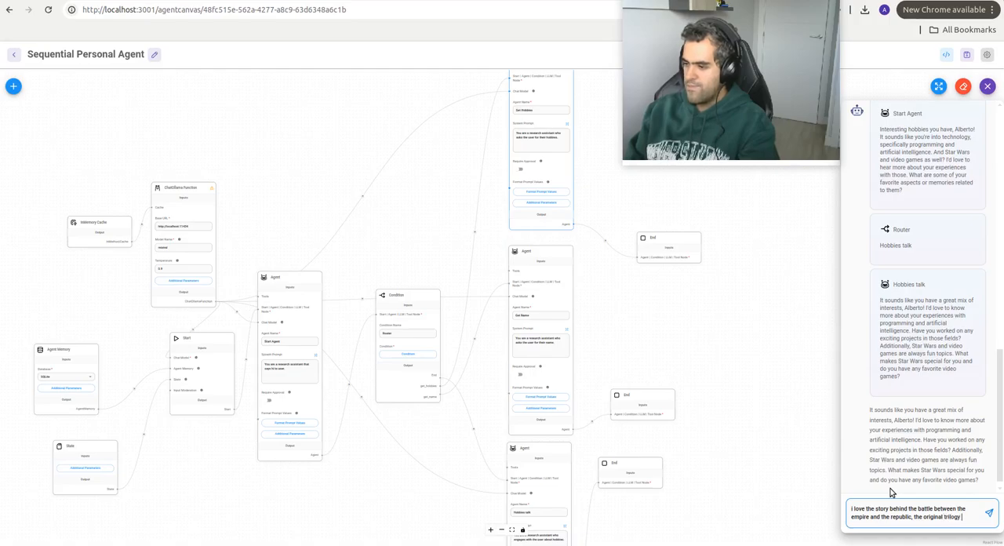
{"action": "type", "text": "is amazing. "}
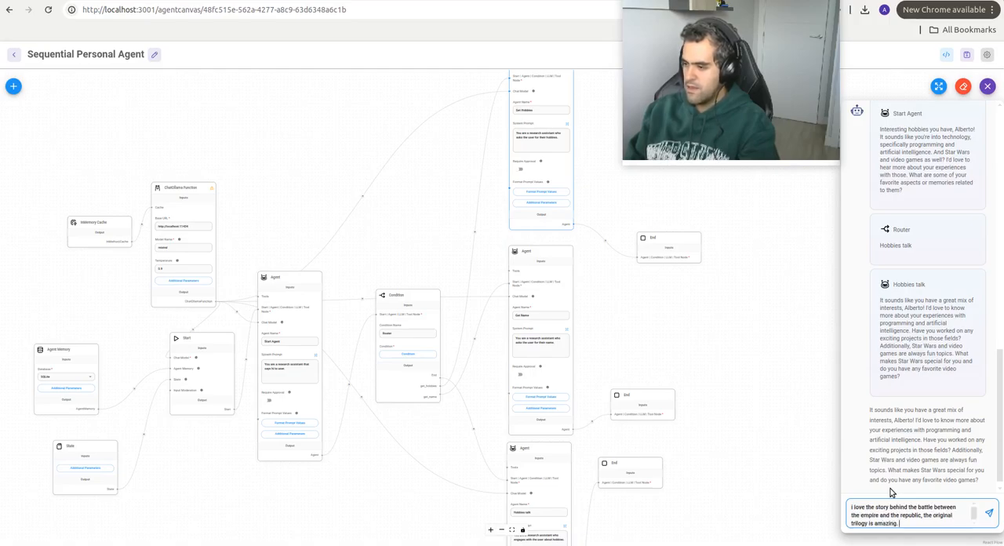
{"action": "type", "text": "I also love playing "}
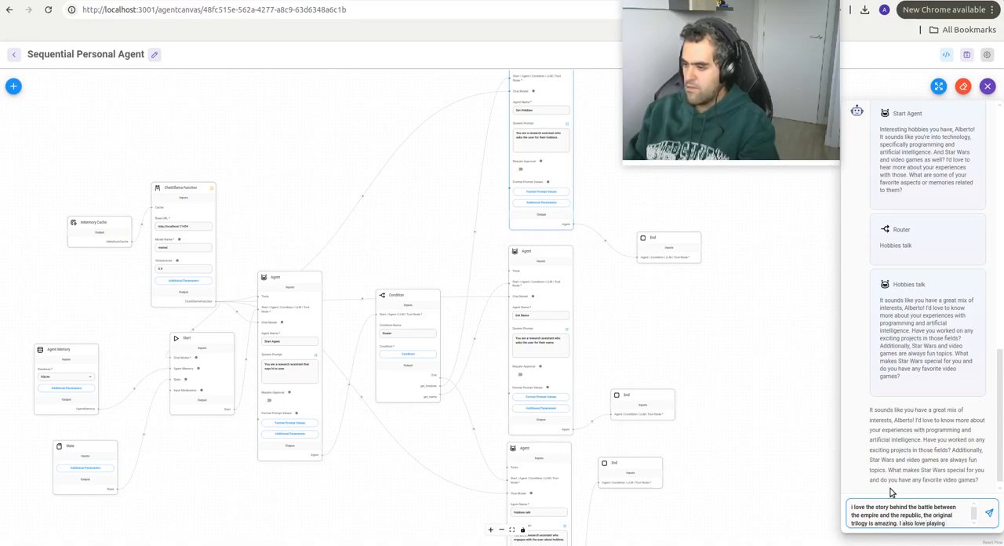
{"action": "type", "text": "FPS videos"}
Step: Add "I also love playing FPS videogames like Call of Duty" to the reply and send the message
{"action": "key", "text": "BackSpace"}
{"action": "type", "text": "games "}
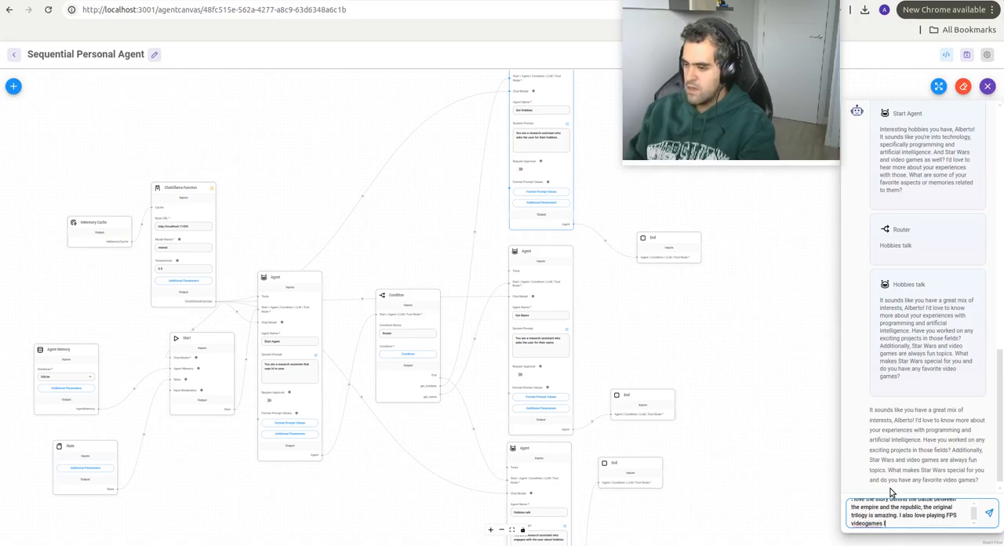
{"action": "type", "text": "like Call of"}
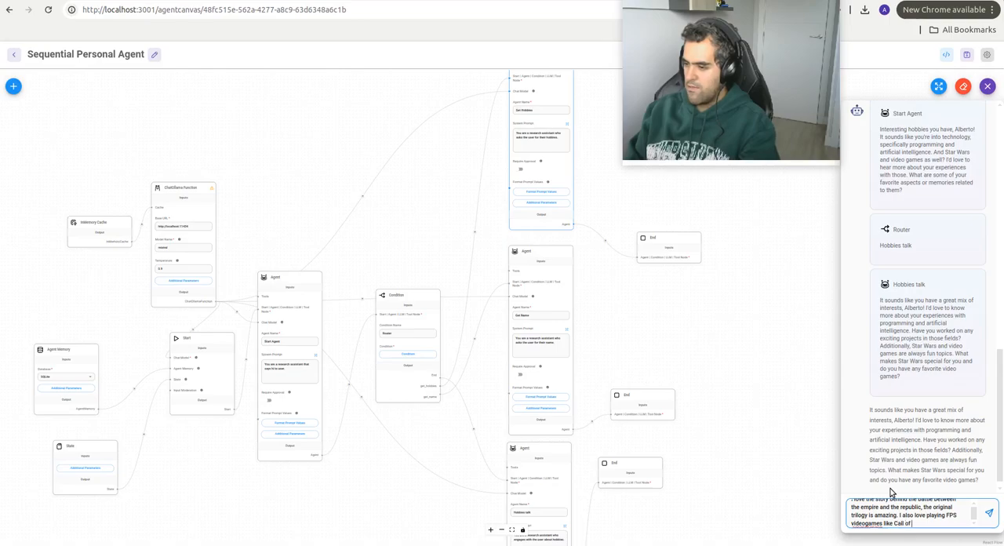
{"action": "type", "text": " Duty"}
{"action": "key", "text": "Return"}
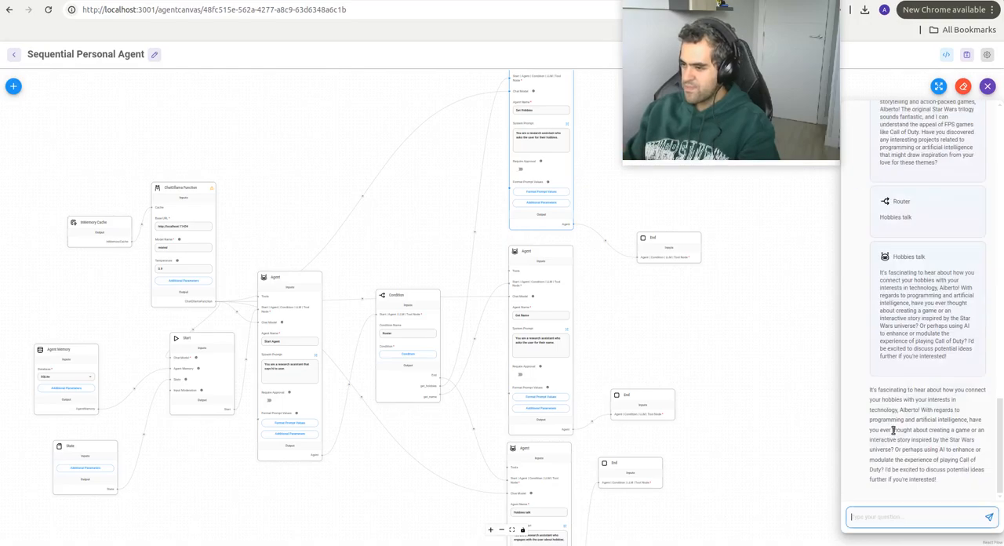
Step: Review the latest chat response, checking the Start Agent output, the Router's chosen branch and the Hobbies talk agent's reply
{"action": "scroll", "coordinate": [910, 411], "scroll_direction": "up", "scroll_amount": 3}
{"action": "mouse_move", "coordinate": [938, 326]}
{"action": "left_mouse_down"}
{"action": "mouse_move", "coordinate": [973, 344]}
{"action": "mouse_move", "coordinate": [940, 343]}
{"action": "left_mouse_up"}
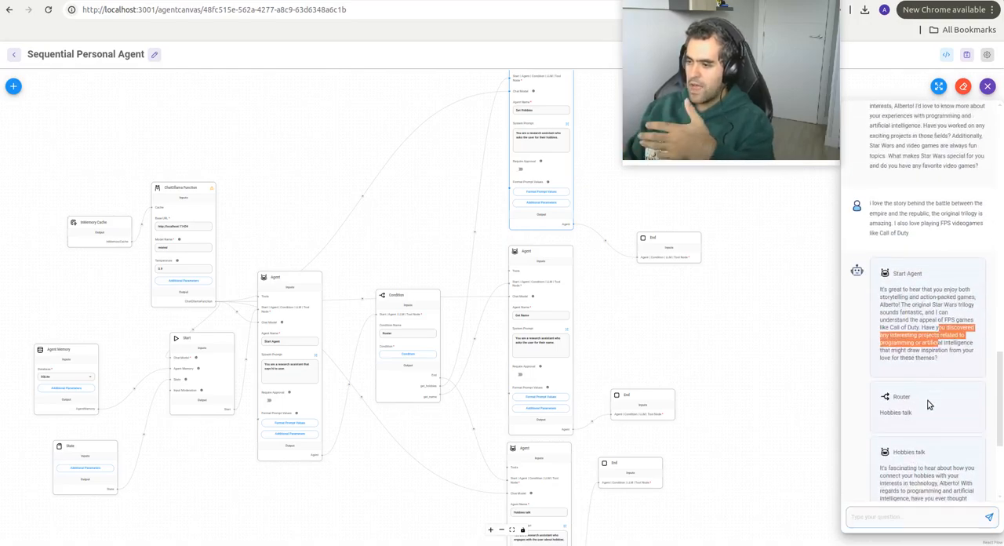
{"action": "triple_click", "coordinate": [928, 406]}
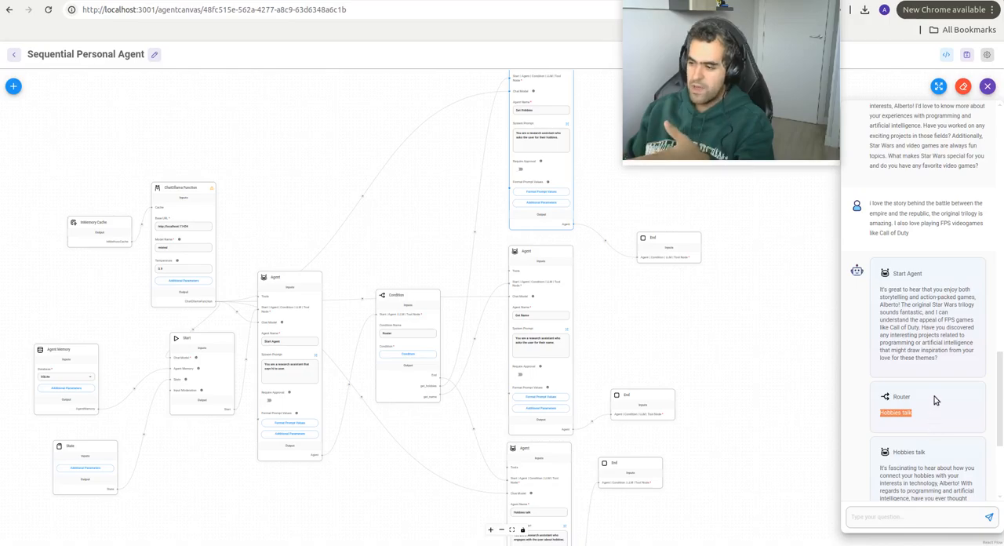
{"action": "left_click", "coordinate": [934, 396]}
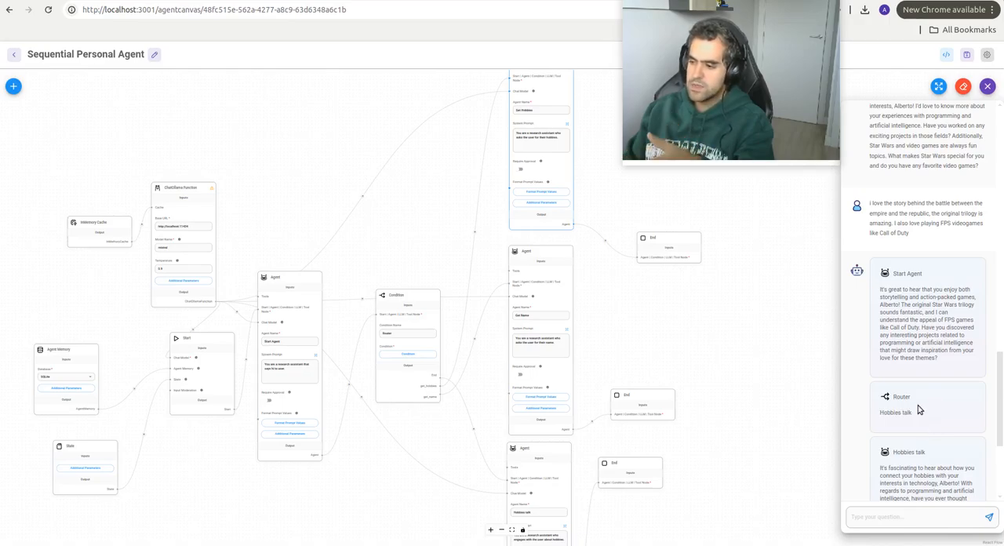
{"action": "scroll", "coordinate": [918, 408], "scroll_direction": "down", "scroll_amount": 2}
{"action": "left_click_drag", "start_coordinate": [880, 338], "coordinate": [954, 405]}
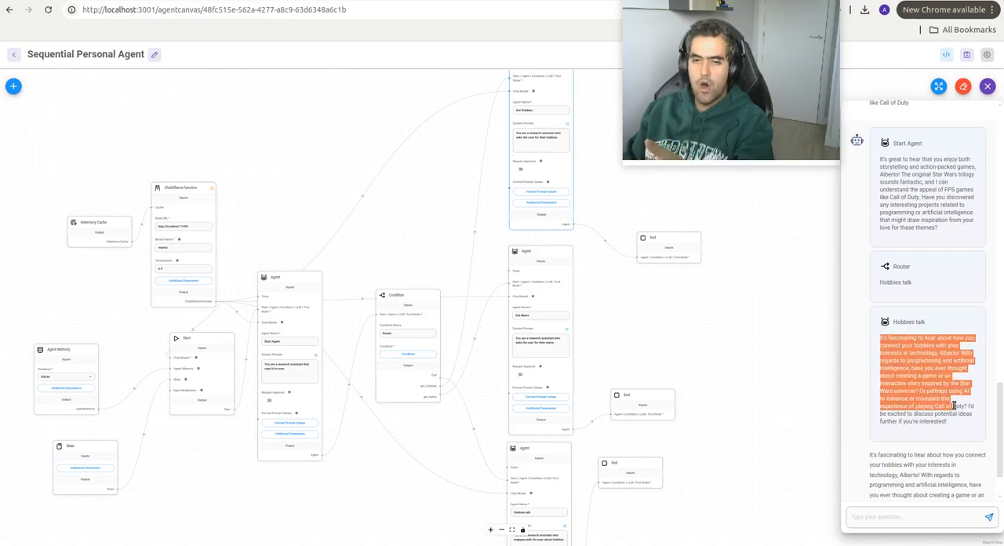
Step: Read through the final answer in the chat, including its suggestions about Star Wars, AI and Call of Duty
{"action": "scroll", "coordinate": [955, 407], "scroll_direction": "down", "scroll_amount": 1}
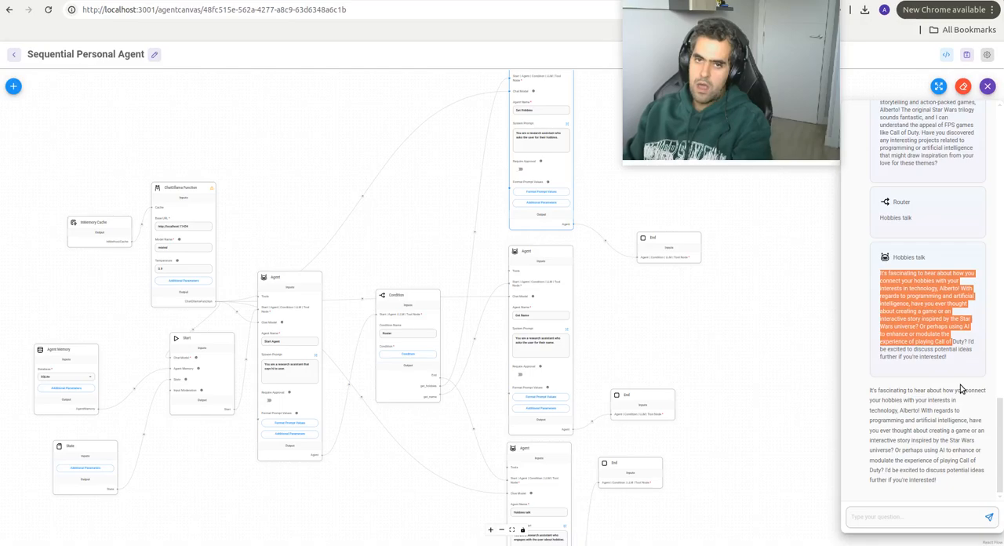
{"action": "left_click_drag", "start_coordinate": [868, 390], "coordinate": [933, 402]}
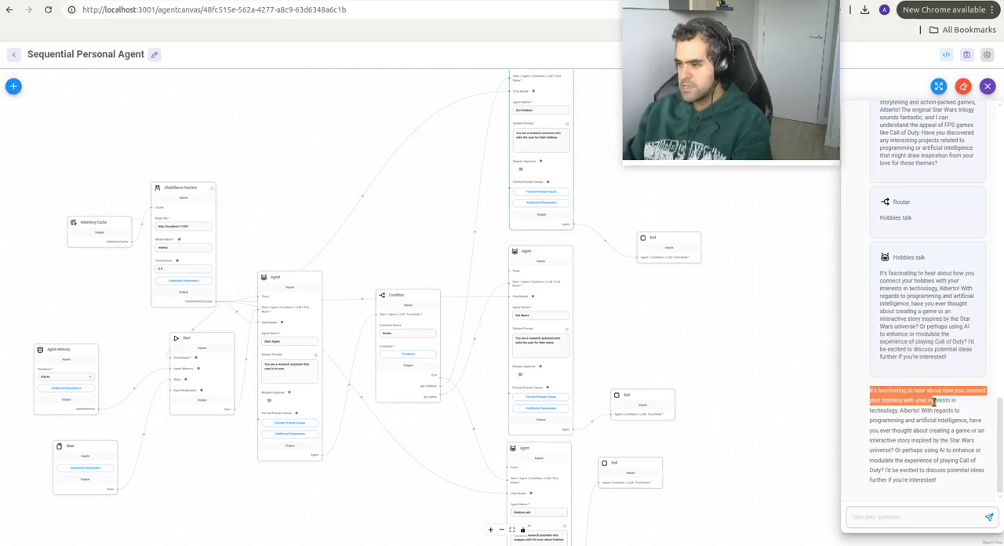
{"action": "left_click", "coordinate": [910, 410]}
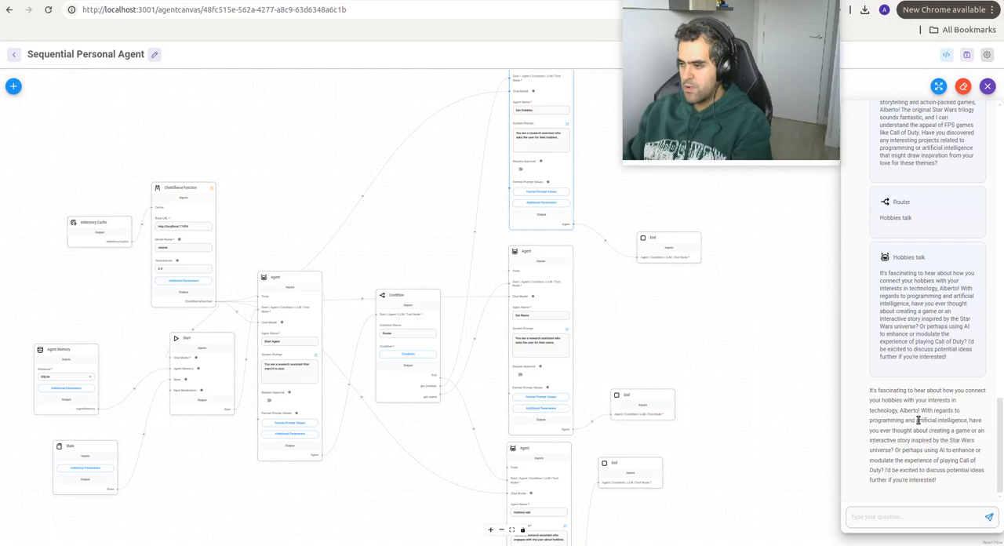
{"action": "left_click_drag", "start_coordinate": [879, 440], "coordinate": [939, 452]}
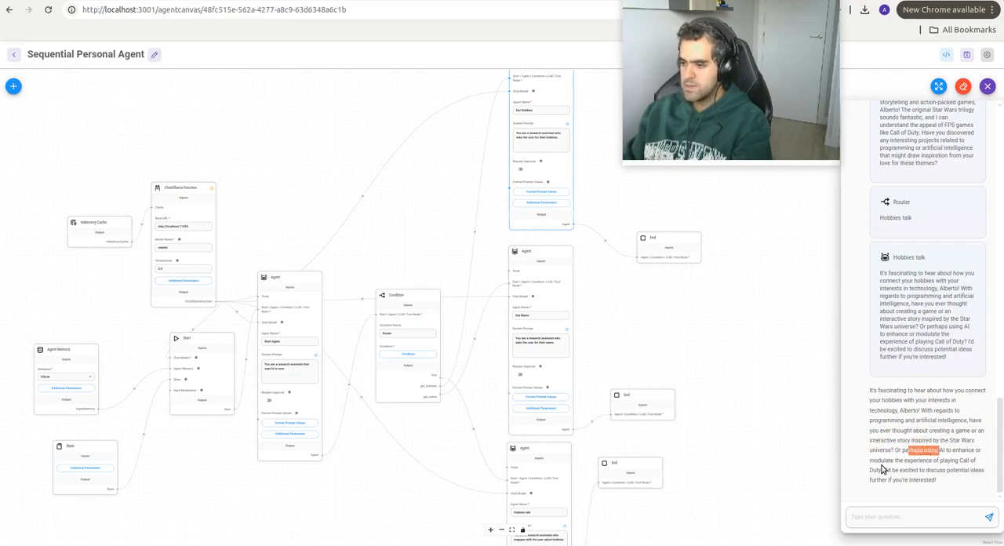
{"action": "left_click_drag", "start_coordinate": [882, 464], "coordinate": [951, 481]}
{"action": "left_click", "coordinate": [947, 481]}
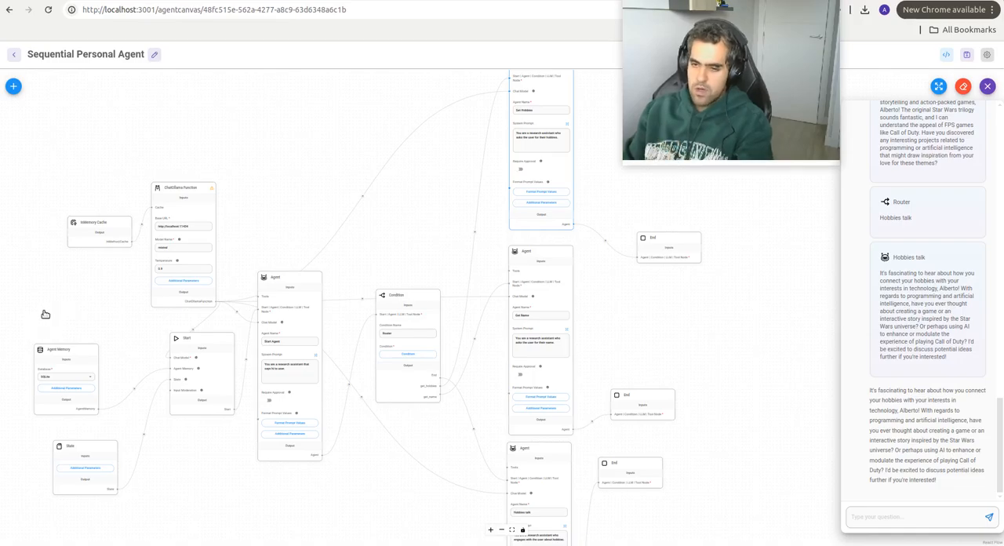
Step: Examine the canvas from the Start Agent through the Router condition to the Get Hobbies agent
{"action": "scroll", "coordinate": [69, 322], "scroll_direction": "up", "scroll_amount": 3}
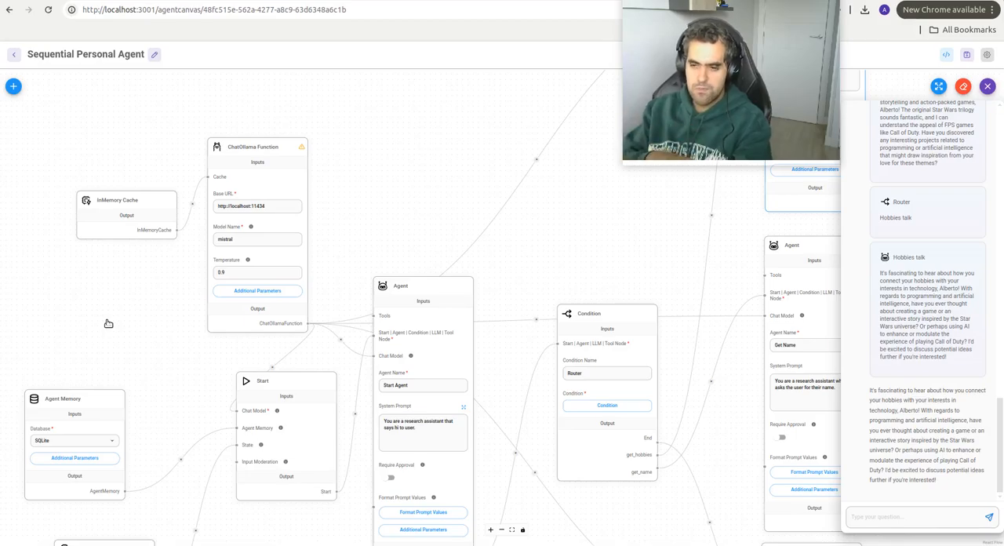
{"action": "left_click_drag", "start_coordinate": [219, 381], "coordinate": [154, 365]}
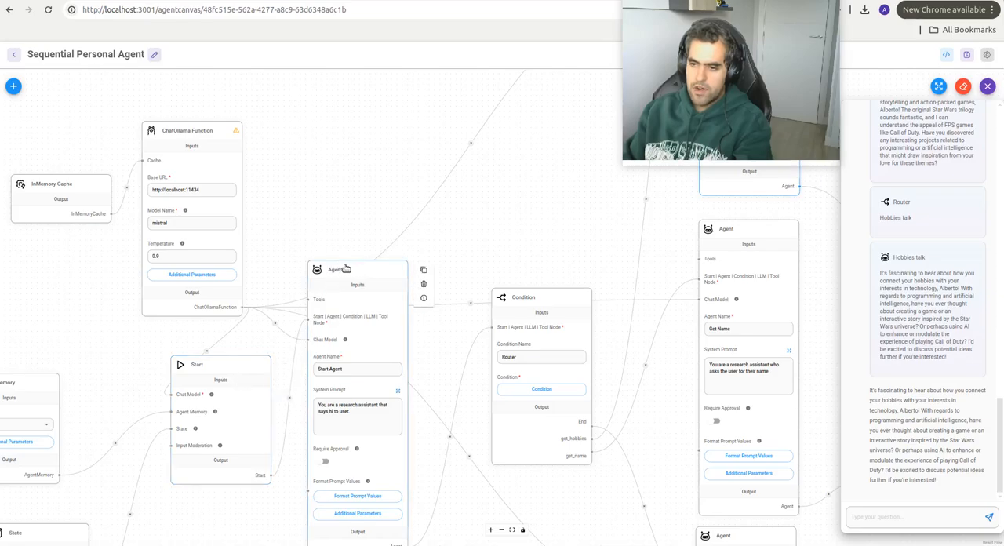
{"action": "left_click_drag", "start_coordinate": [533, 253], "coordinate": [442, 200]}
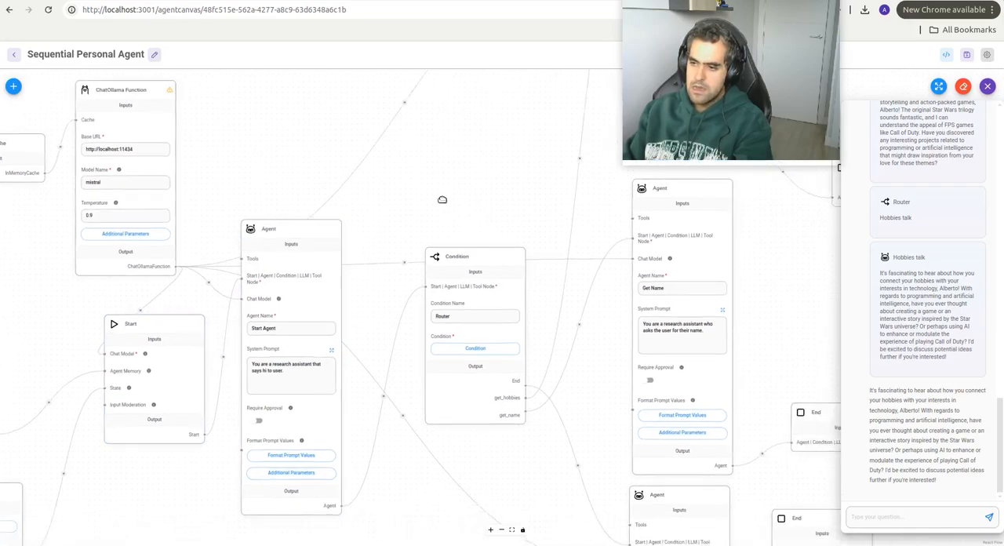
{"action": "left_click_drag", "start_coordinate": [494, 170], "coordinate": [396, 529]}
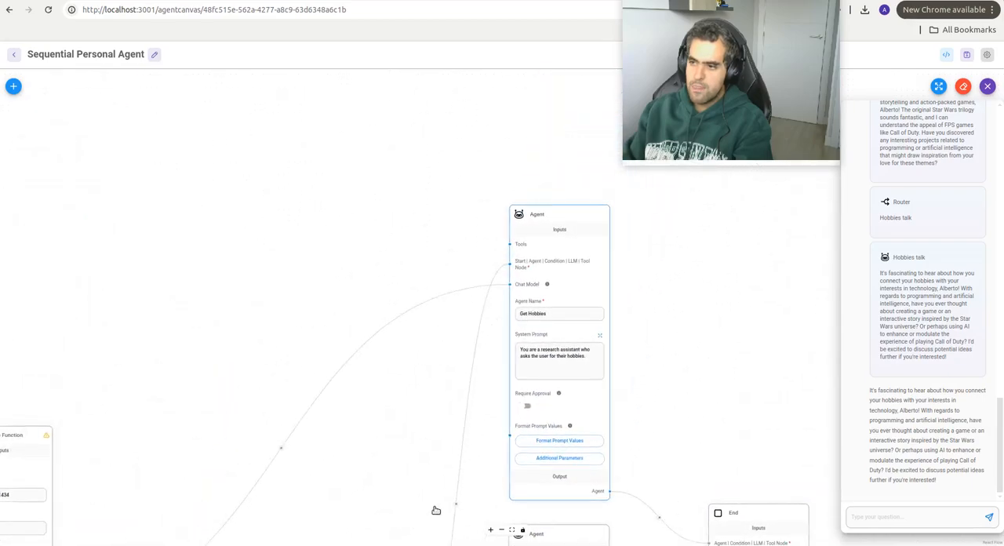
{"action": "scroll", "coordinate": [542, 314], "scroll_direction": "down", "scroll_amount": 3}
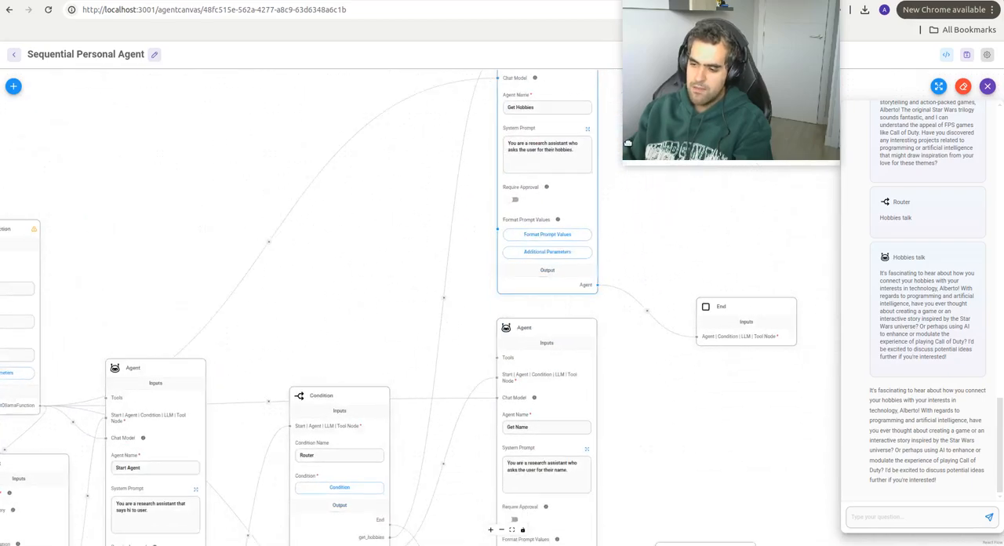
Step: Examine the Get Hobbies, Get Name and Hobbies talk agents and how each connects to its End node
{"action": "scroll", "coordinate": [641, 410], "scroll_direction": "up", "scroll_amount": 5}
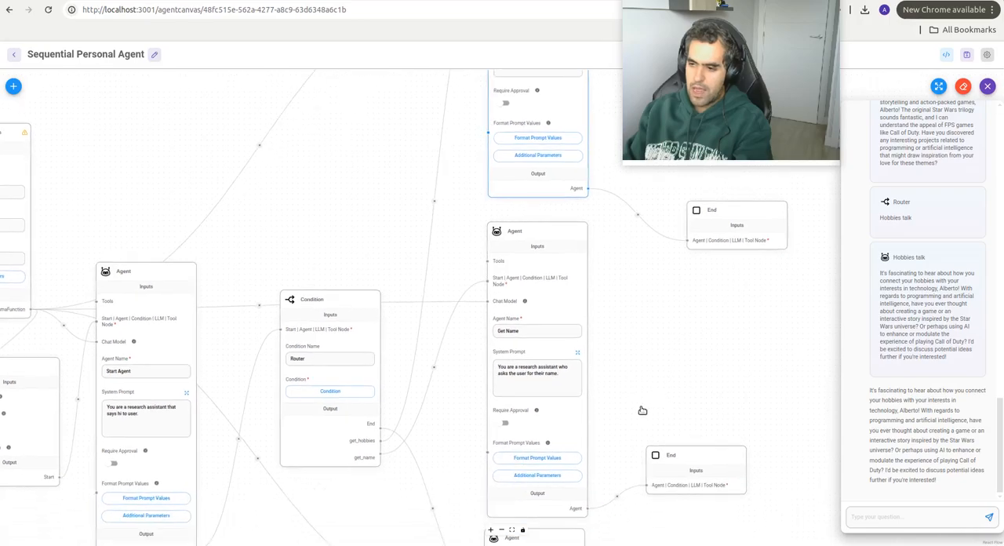
{"action": "scroll", "coordinate": [659, 353], "scroll_direction": "up", "scroll_amount": 6}
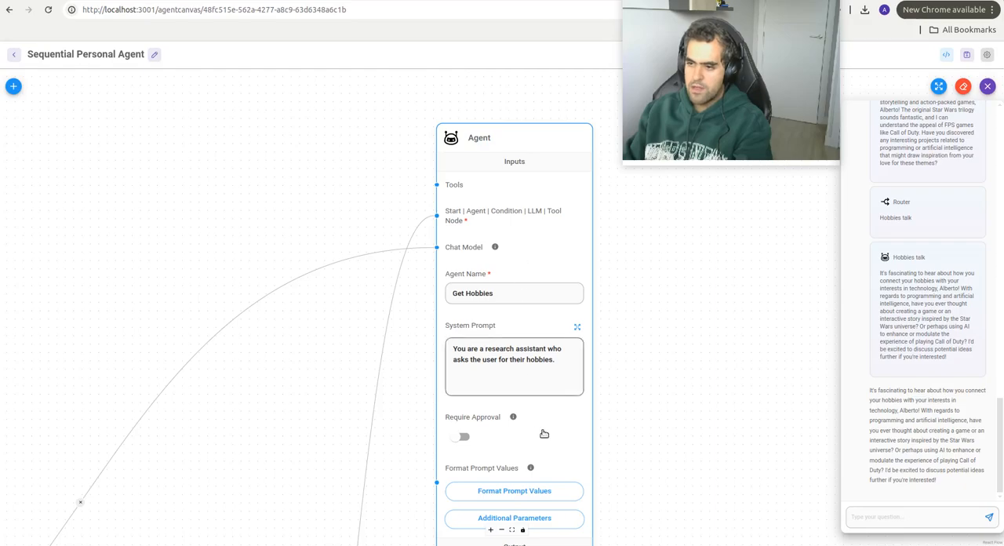
{"action": "scroll", "coordinate": [556, 186], "scroll_direction": "down", "scroll_amount": 10}
{"action": "scroll", "coordinate": [589, 97], "scroll_direction": "down", "scroll_amount": 4}
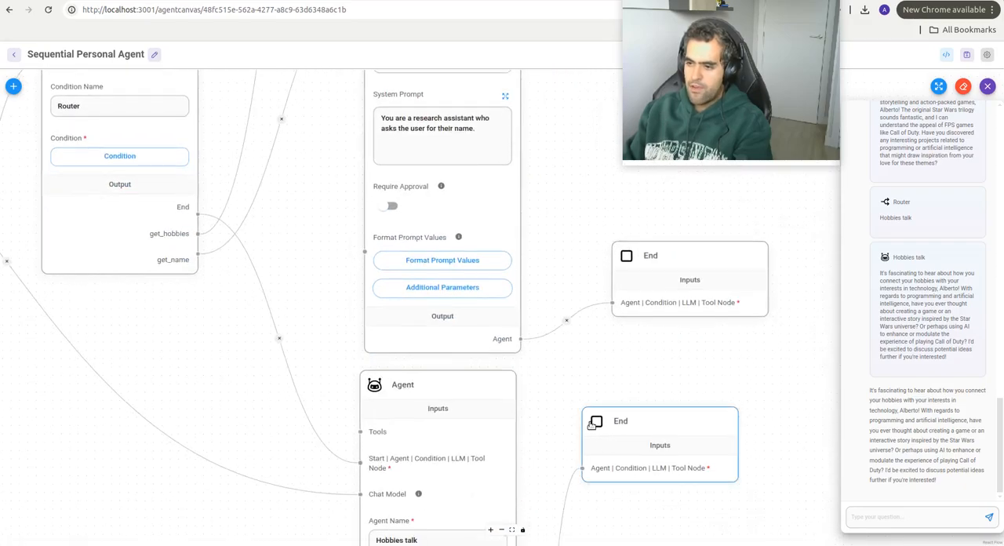
{"action": "left_click", "coordinate": [434, 184]}
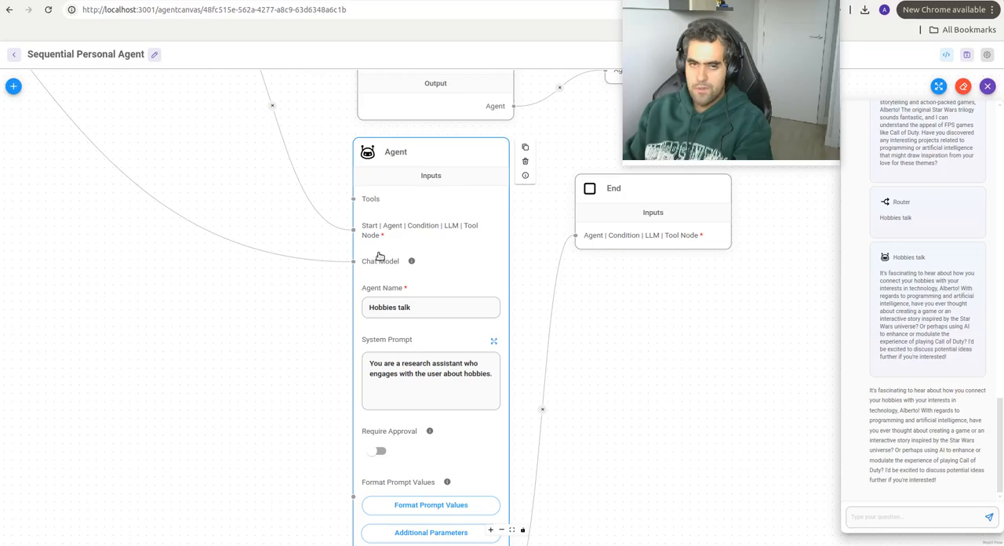
{"action": "left_click_drag", "start_coordinate": [626, 321], "coordinate": [605, 385]}
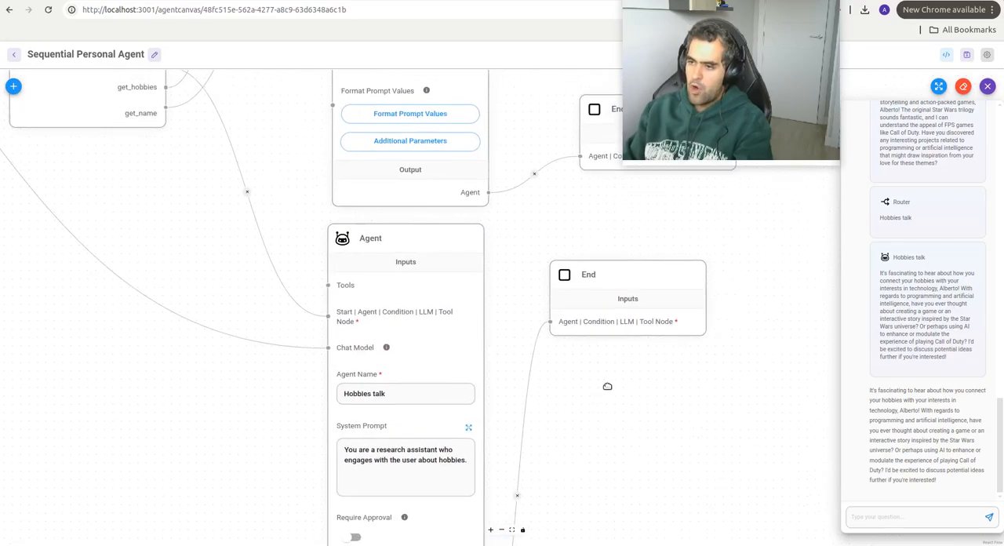
{"action": "left_click_drag", "start_coordinate": [607, 209], "coordinate": [578, 385]}
{"action": "left_click_drag", "start_coordinate": [517, 101], "coordinate": [462, 488]}
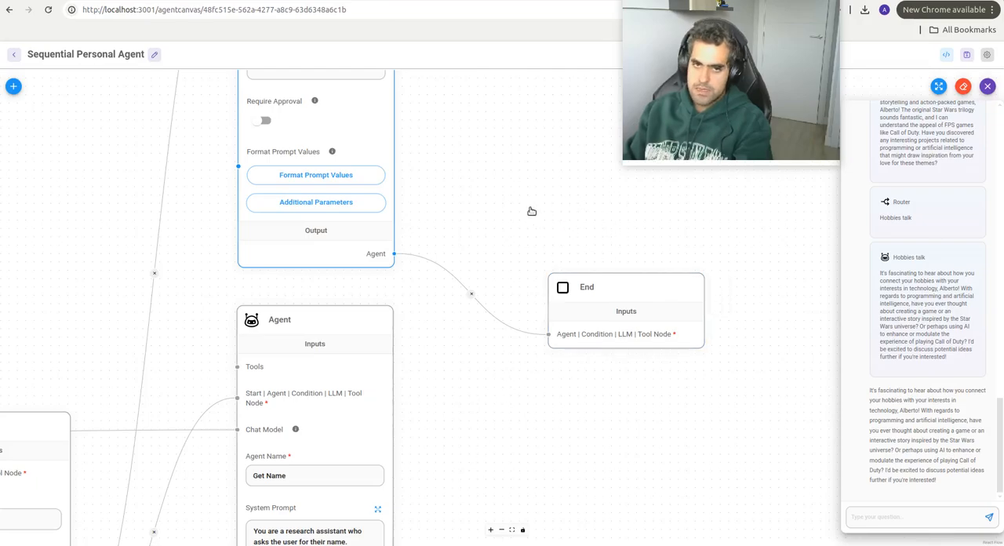
Step: Open the State node's additional parameters, check the custom state table's keys and operations, and close it
{"action": "scroll", "coordinate": [483, 342], "scroll_direction": "down", "scroll_amount": 2}
{"action": "scroll", "coordinate": [483, 341], "scroll_direction": "down", "scroll_amount": 2}
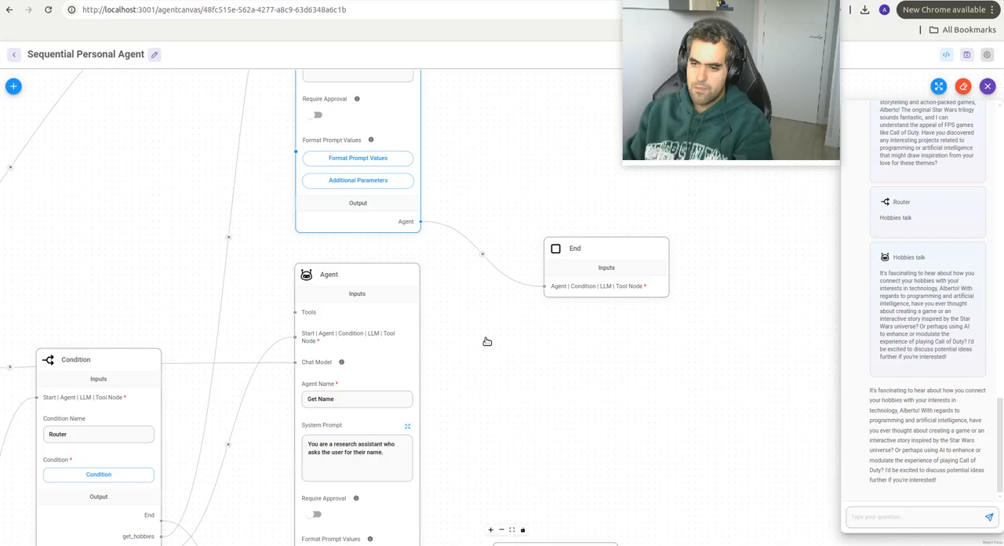
{"action": "left_click_drag", "start_coordinate": [484, 340], "coordinate": [576, 260]}
{"action": "left_click_drag", "start_coordinate": [298, 437], "coordinate": [417, 330]}
{"action": "left_click_drag", "start_coordinate": [358, 430], "coordinate": [433, 401]}
{"action": "scroll", "coordinate": [265, 491], "scroll_direction": "down", "scroll_amount": 2}
{"action": "left_click_drag", "start_coordinate": [264, 492], "coordinate": [419, 473]}
{"action": "left_click_drag", "start_coordinate": [180, 435], "coordinate": [317, 475]}
{"action": "scroll", "coordinate": [239, 482], "scroll_direction": "up", "scroll_amount": 3}
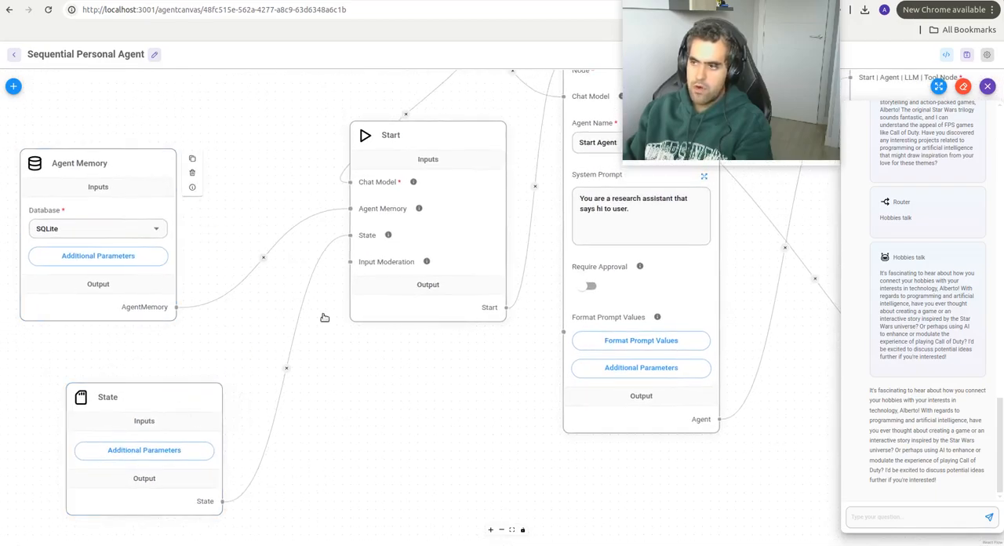
{"action": "left_click_drag", "start_coordinate": [322, 317], "coordinate": [226, 414]}
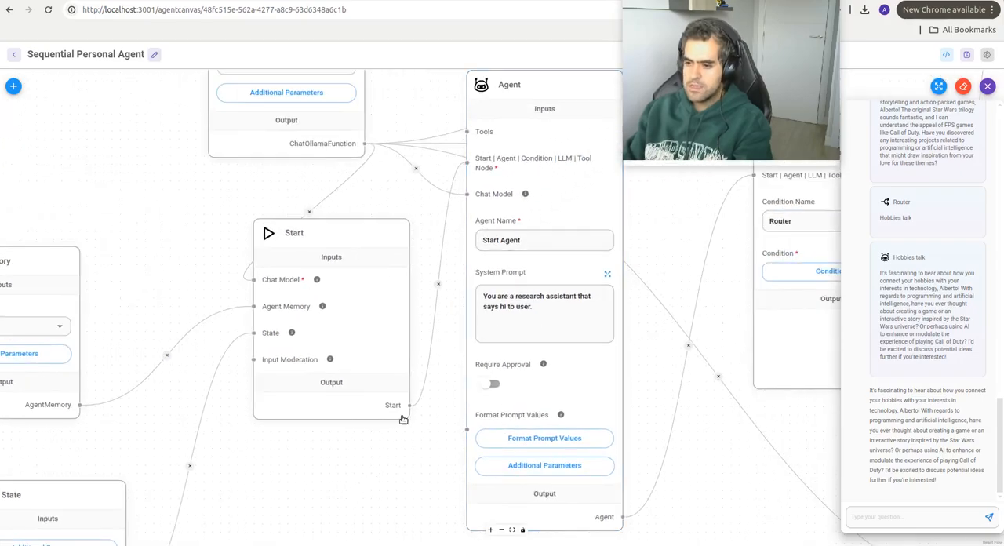
{"action": "left_click_drag", "start_coordinate": [321, 486], "coordinate": [426, 463]}
{"action": "left_click_drag", "start_coordinate": [412, 487], "coordinate": [445, 440]}
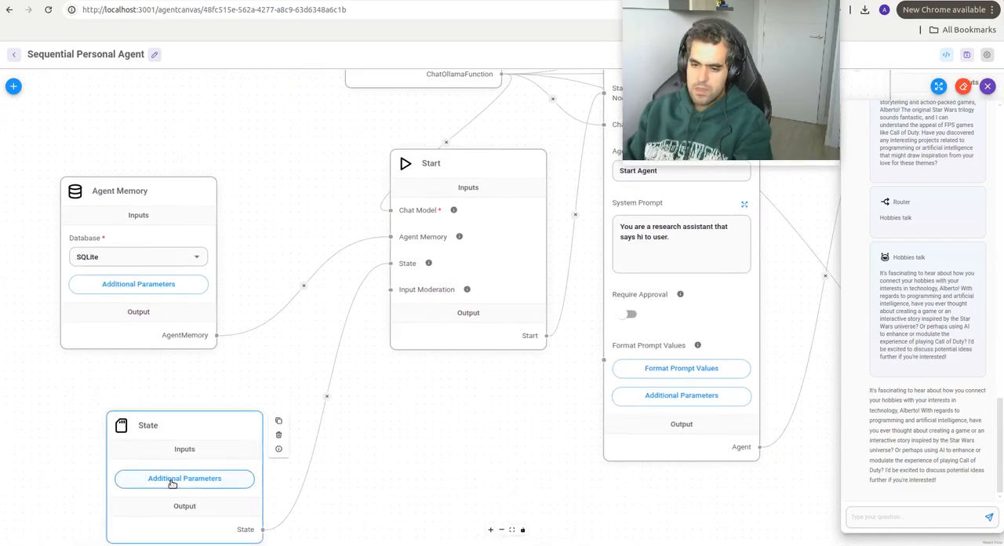
{"action": "left_click", "coordinate": [173, 479]}
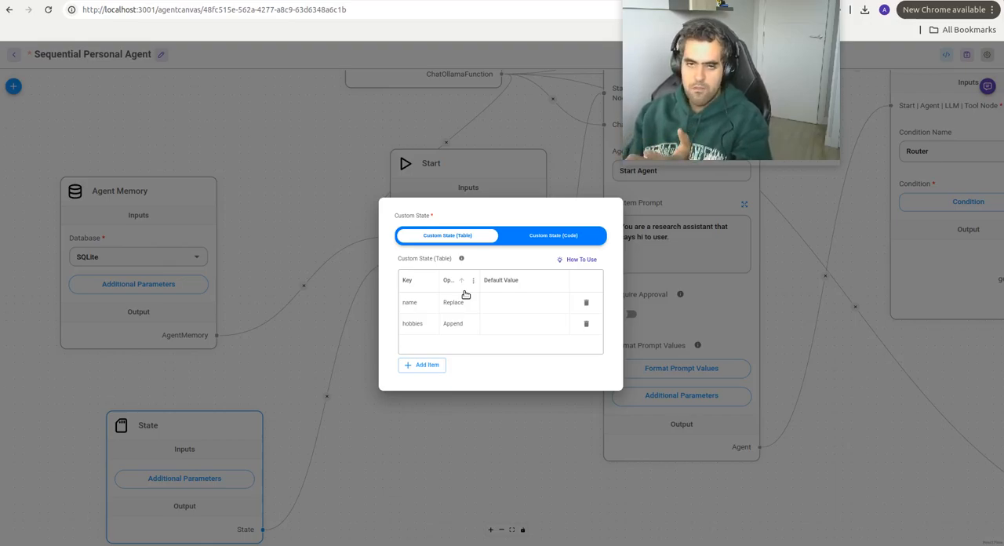
{"action": "left_click", "coordinate": [555, 471]}
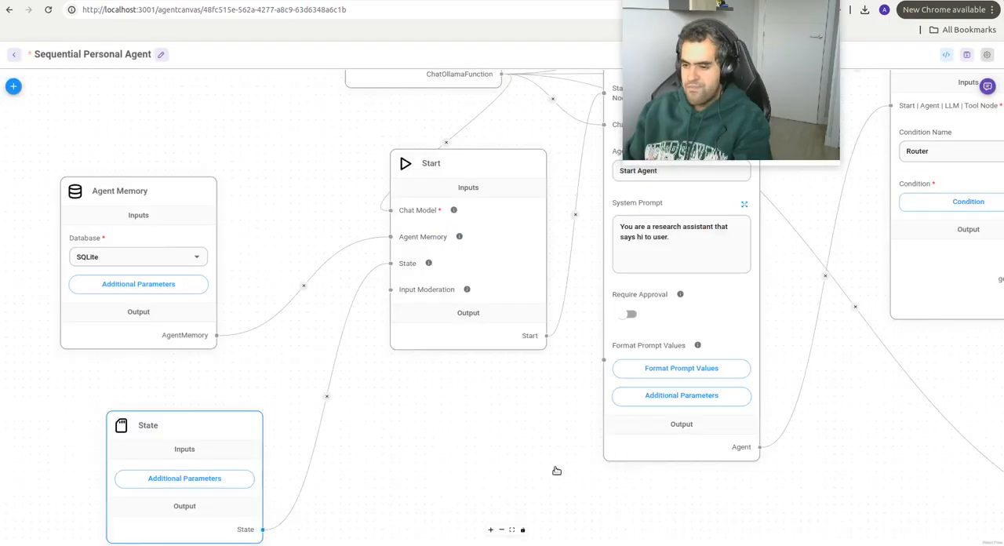
Step: Open the Agent Memory node's additional parameters, check the database path and connection configuration, and close them
{"action": "left_click_drag", "start_coordinate": [493, 415], "coordinate": [435, 432]}
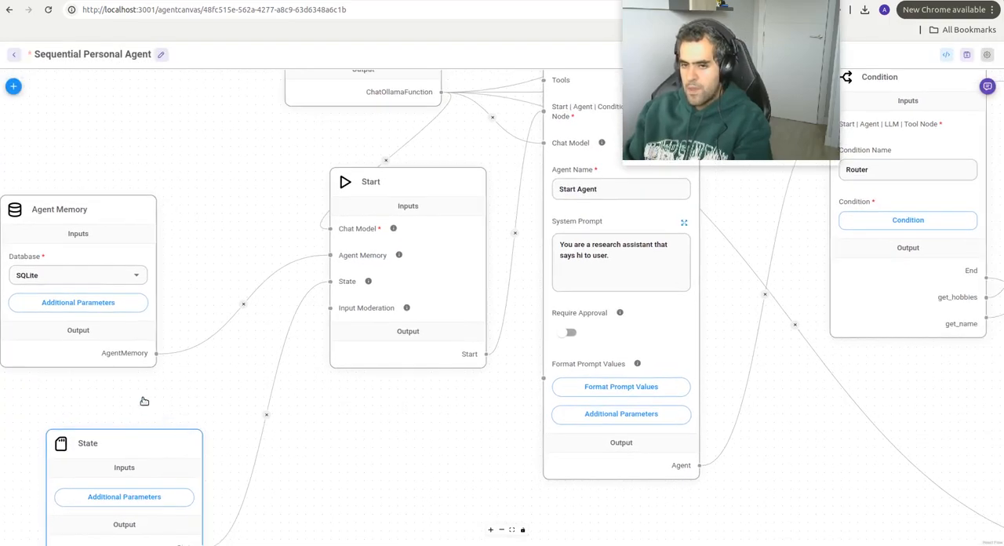
{"action": "left_click", "coordinate": [71, 302]}
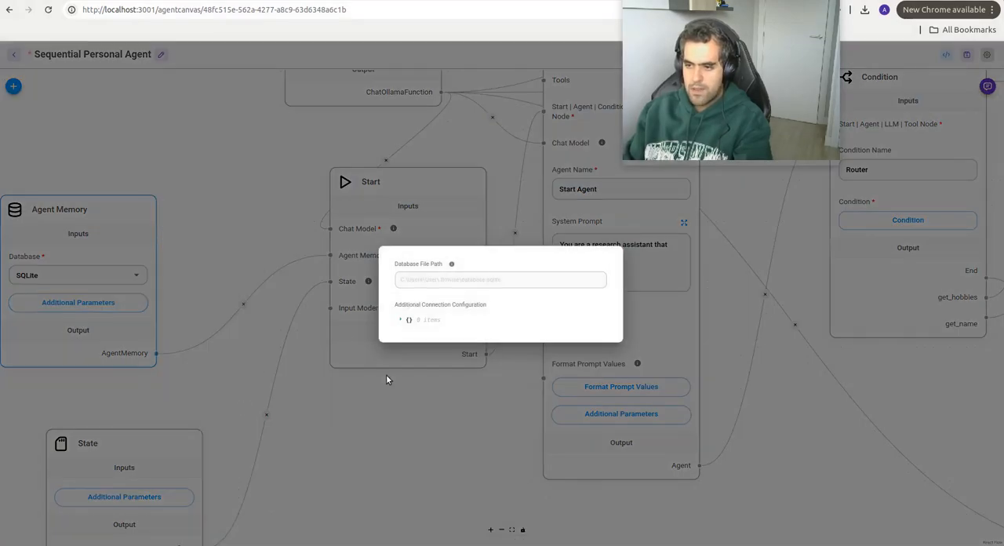
{"action": "left_click", "coordinate": [387, 380]}
Step: Inspect the system prompts of the Start Agent, Get Name, Hobbies talk and Get Hobbies nodes and their links from the Router
{"action": "left_click_drag", "start_coordinate": [675, 376], "coordinate": [496, 530]}
{"action": "left_click_drag", "start_coordinate": [567, 360], "coordinate": [567, 290]}
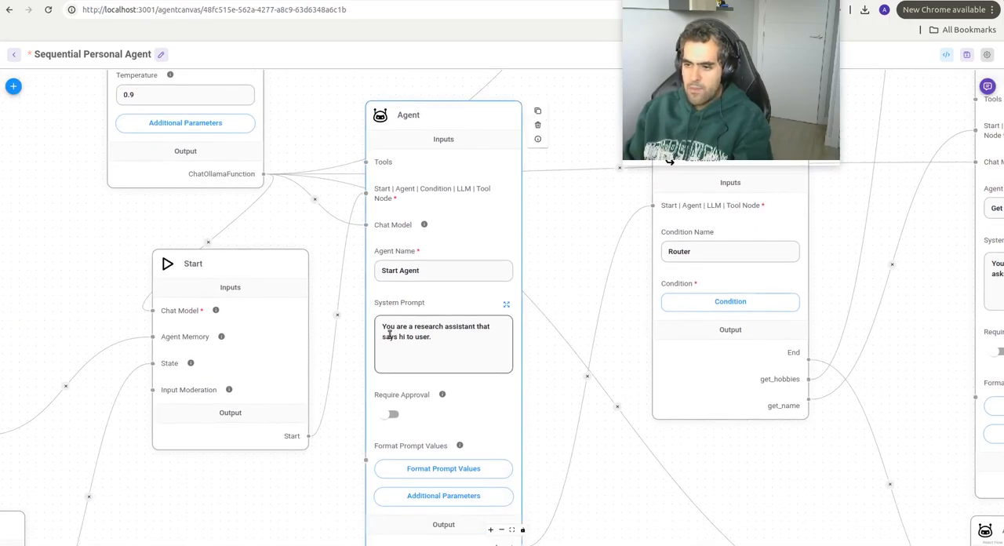
{"action": "left_click_drag", "start_coordinate": [602, 355], "coordinate": [446, 466]}
{"action": "left_click_drag", "start_coordinate": [750, 411], "coordinate": [602, 350]}
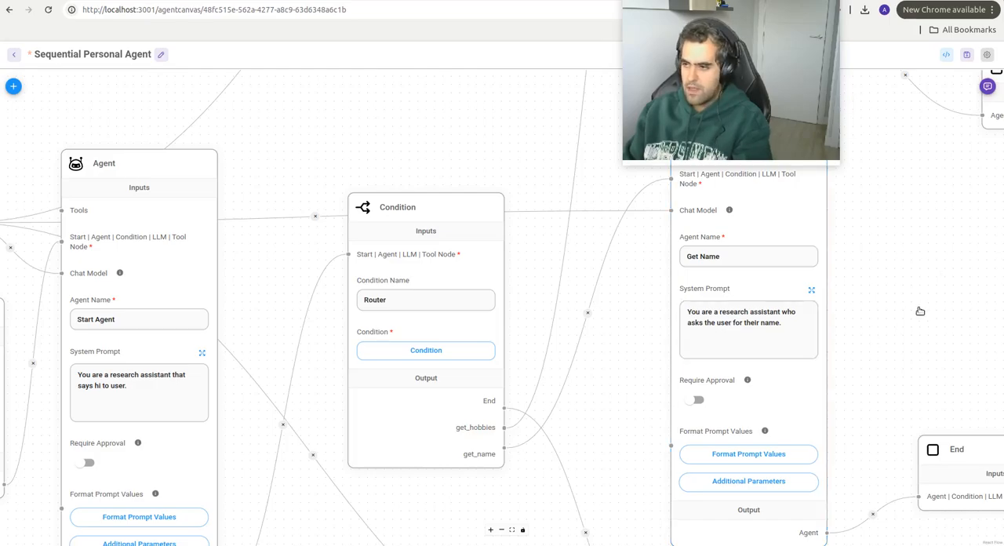
{"action": "scroll", "coordinate": [919, 310], "scroll_direction": "down", "scroll_amount": 10}
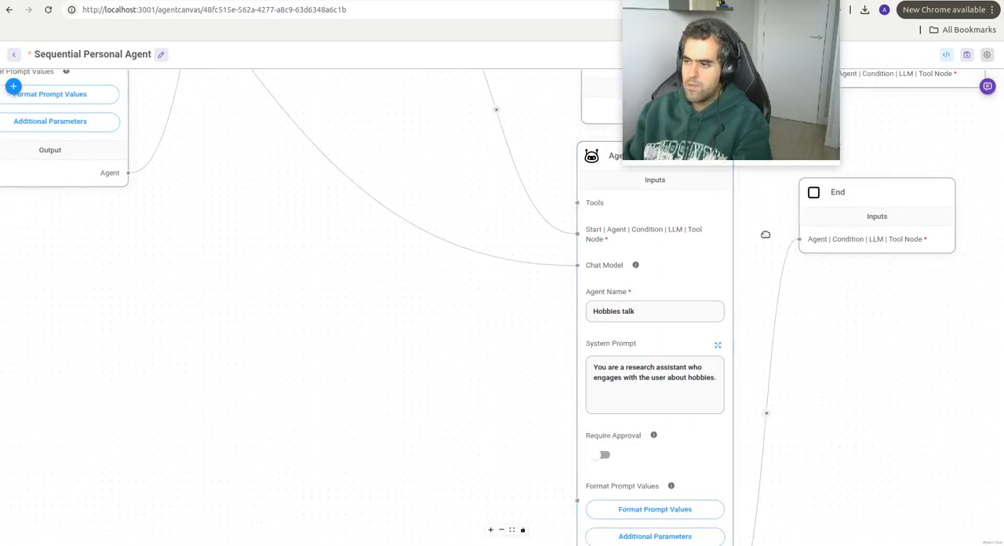
{"action": "scroll", "coordinate": [728, 426], "scroll_direction": "up", "scroll_amount": 10}
{"action": "scroll", "coordinate": [725, 522], "scroll_direction": "up", "scroll_amount": 5}
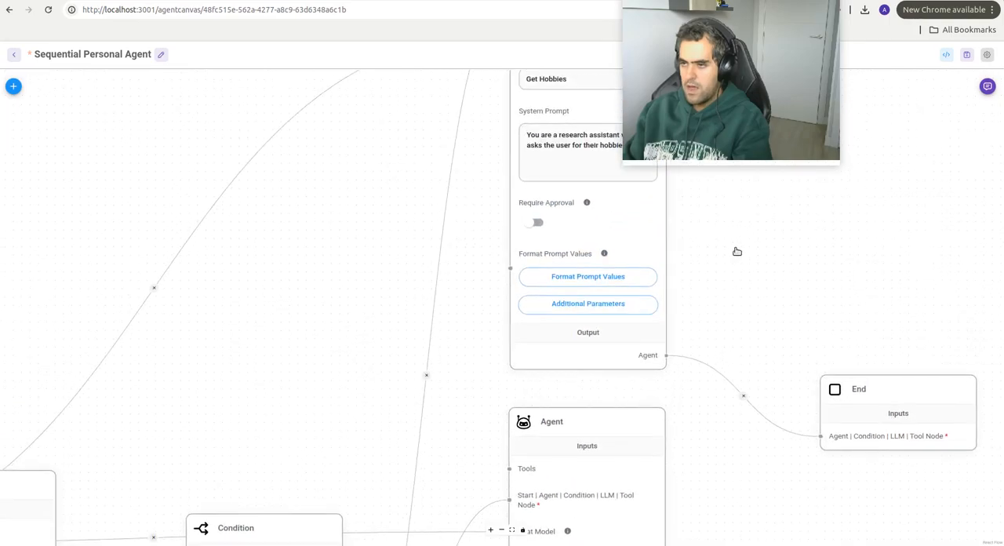
{"action": "scroll", "coordinate": [556, 276], "scroll_direction": "up", "scroll_amount": 3}
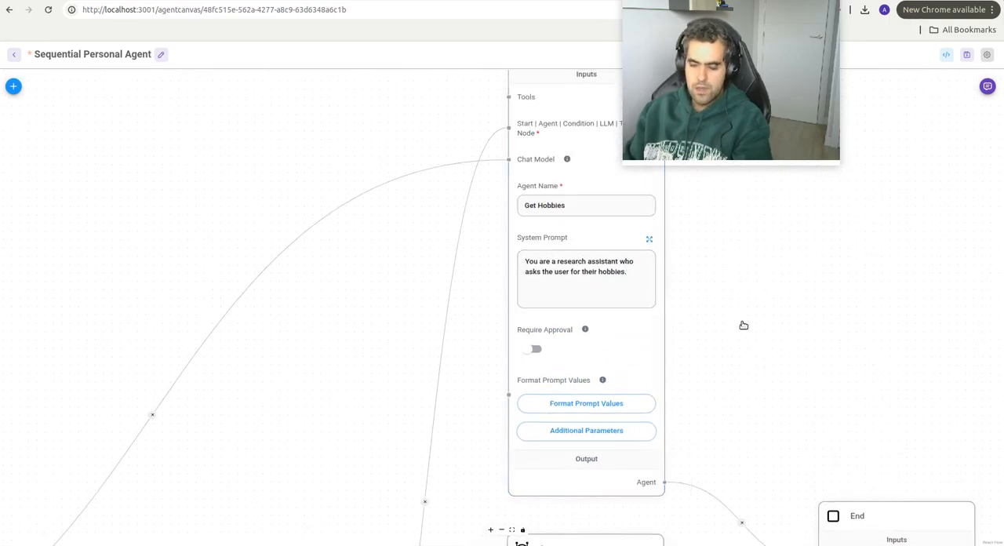
Step: Open the Router node's condition table to check its variables, operations and output names
{"action": "scroll", "coordinate": [784, 366], "scroll_direction": "down", "scroll_amount": 2}
{"action": "scroll", "coordinate": [759, 223], "scroll_direction": "down", "scroll_amount": 3}
{"action": "scroll", "coordinate": [476, 293], "scroll_direction": "down", "scroll_amount": 2}
{"action": "left_click_drag", "start_coordinate": [475, 293], "coordinate": [516, 180]}
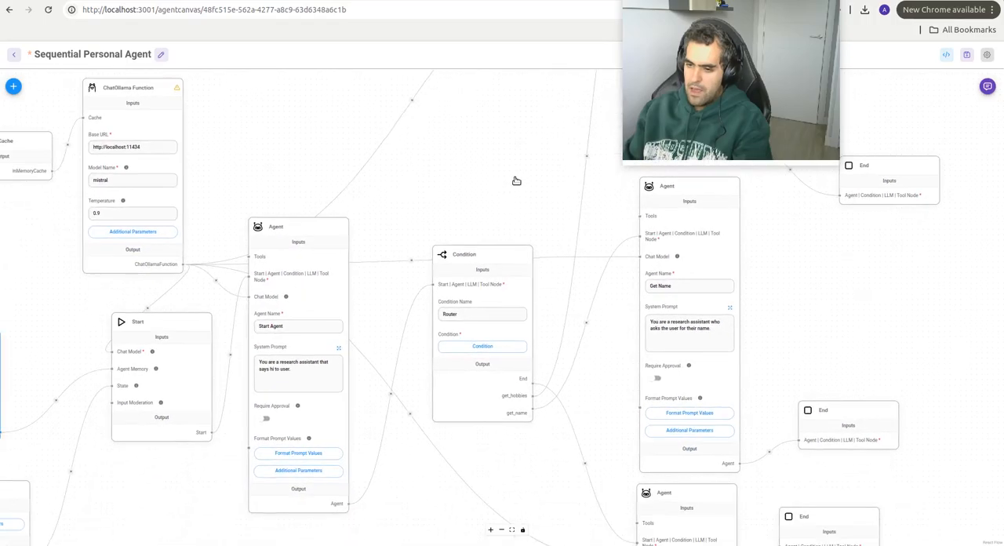
{"action": "left_click", "coordinate": [483, 347]}
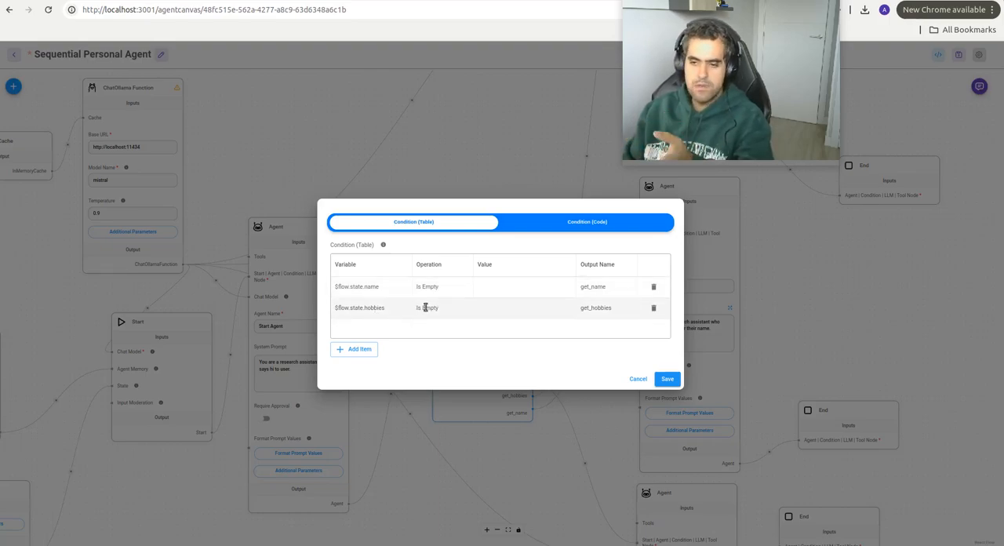
Step: Close the Router's condition table, save the Sequential Personal Agent flow and leave its canvas
{"action": "left_click", "coordinate": [641, 379]}
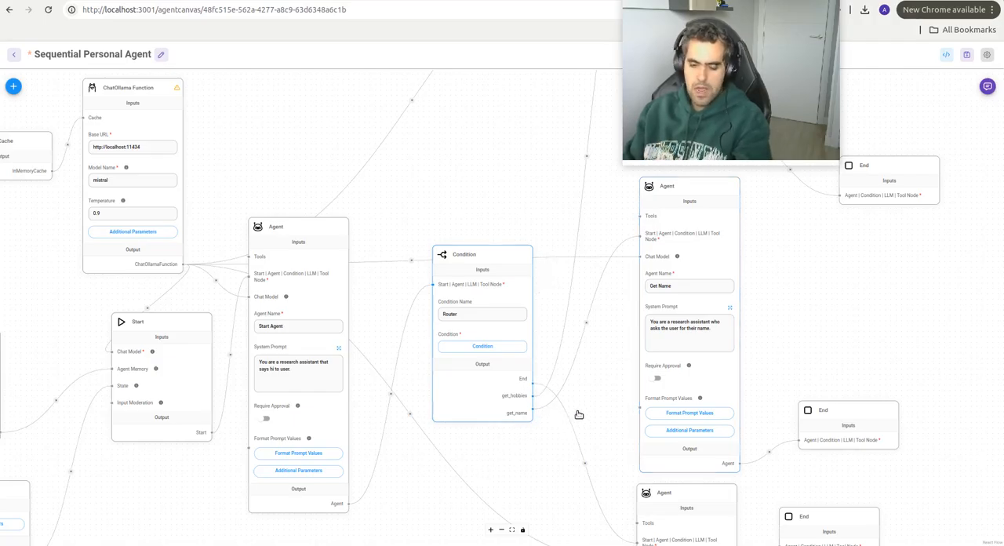
{"action": "scroll", "coordinate": [578, 408], "scroll_direction": "down", "scroll_amount": 4}
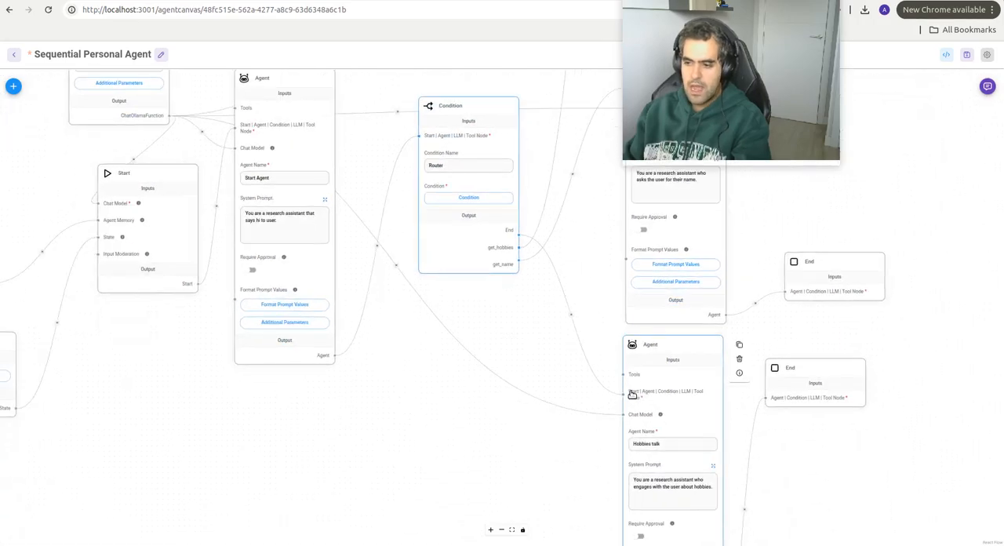
{"action": "scroll", "coordinate": [514, 342], "scroll_direction": "up", "scroll_amount": 4}
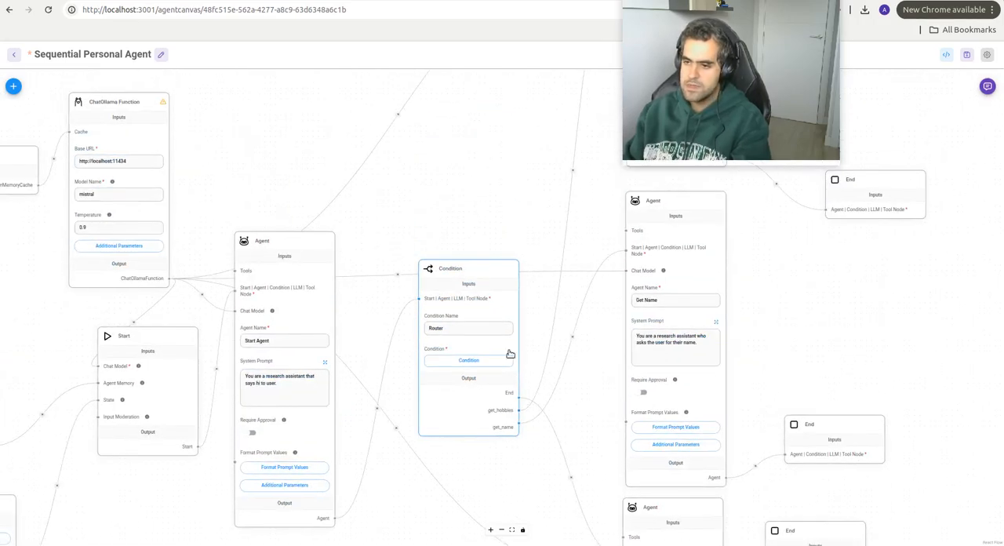
{"action": "left_click_drag", "start_coordinate": [417, 195], "coordinate": [463, 216]}
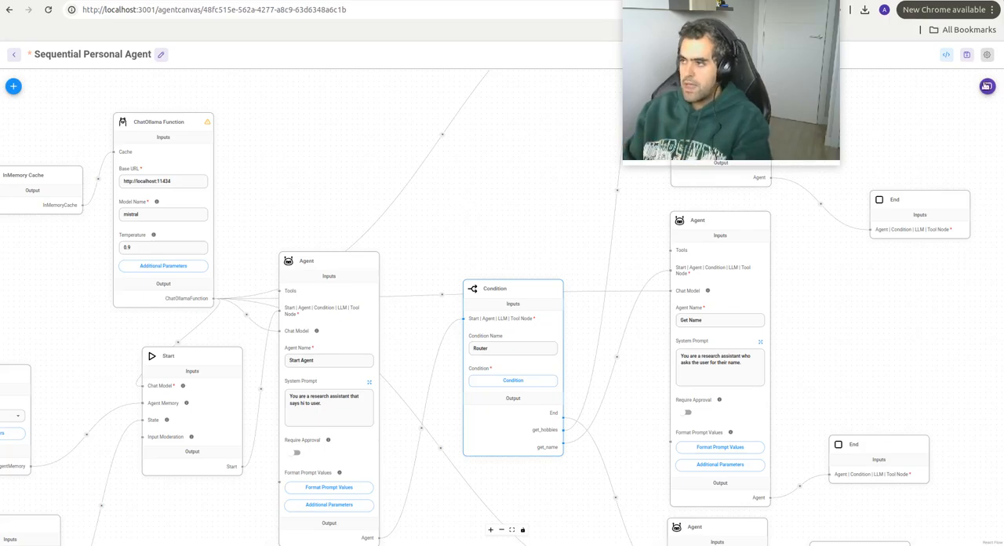
{"action": "left_click", "coordinate": [966, 57]}
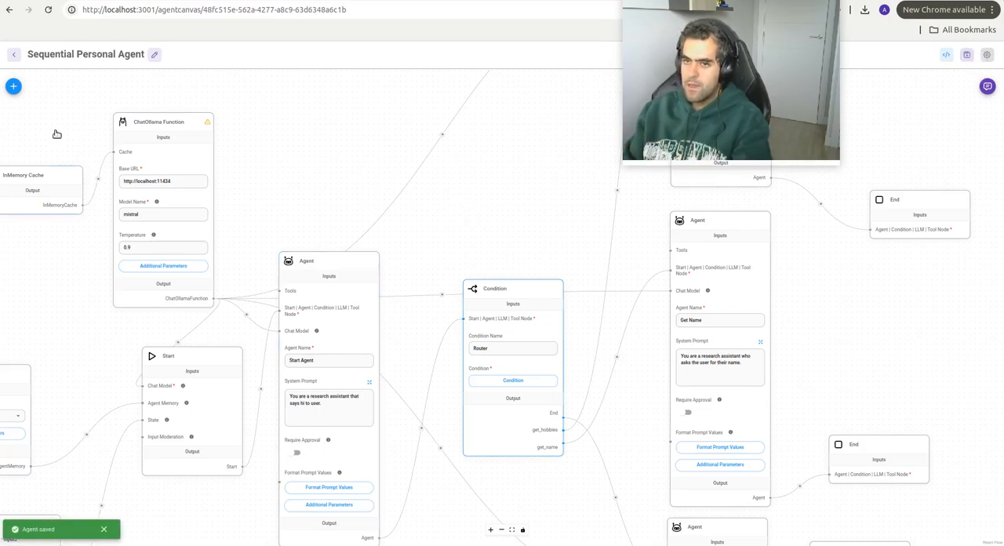
{"action": "left_click", "coordinate": [14, 57]}
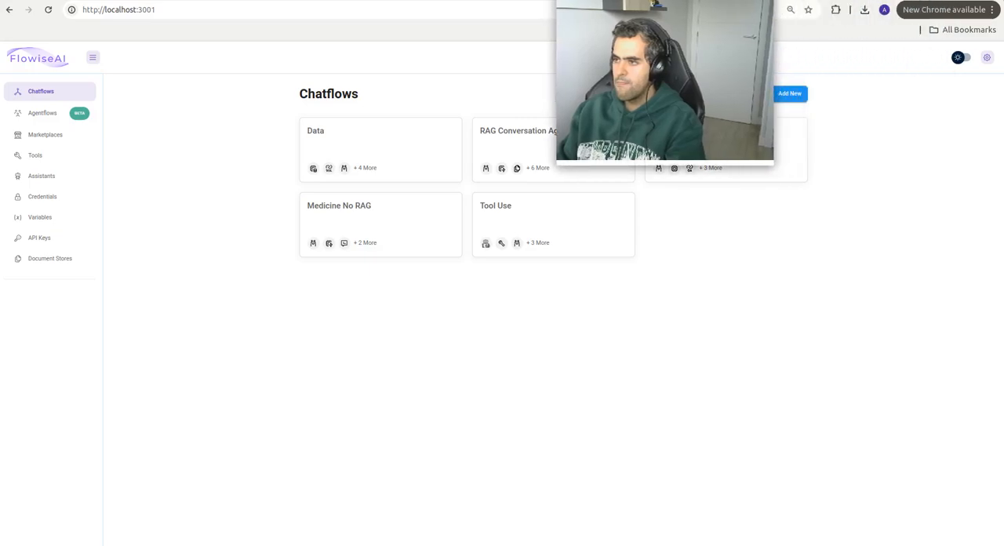
Step: Create a new chatflow and save it as Hobbies Sequential Scratch
{"action": "left_click", "coordinate": [790, 93]}
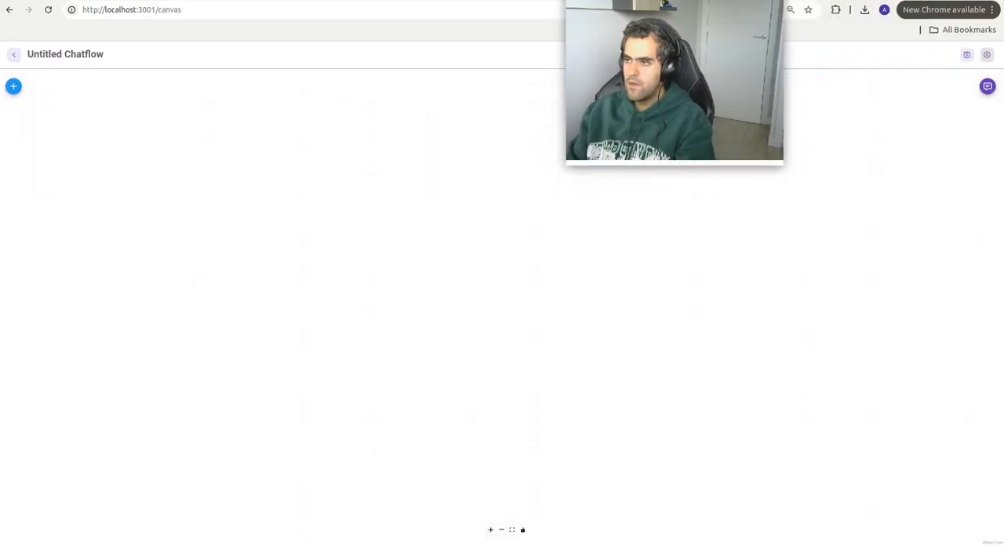
{"action": "left_click", "coordinate": [966, 54]}
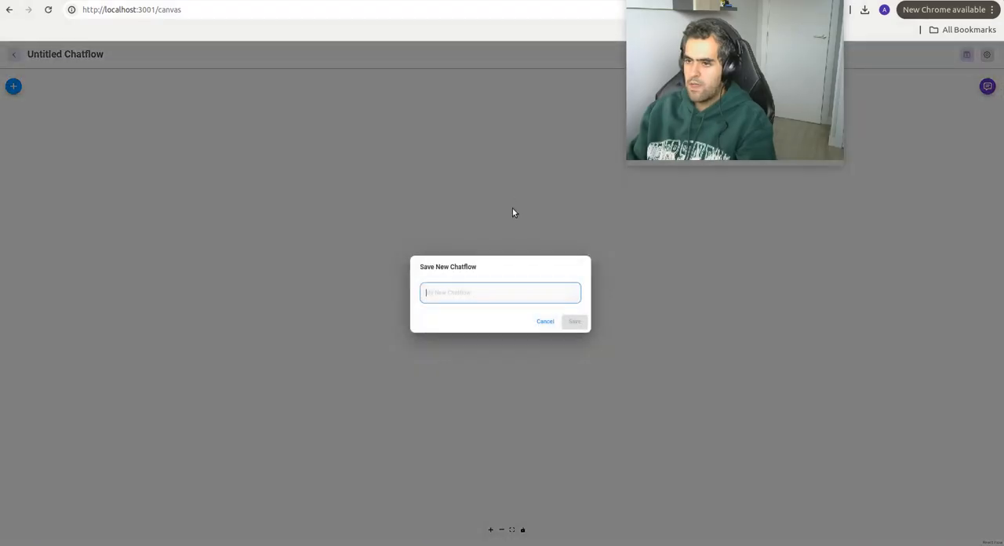
{"action": "type", "text": "Hobbies S"}
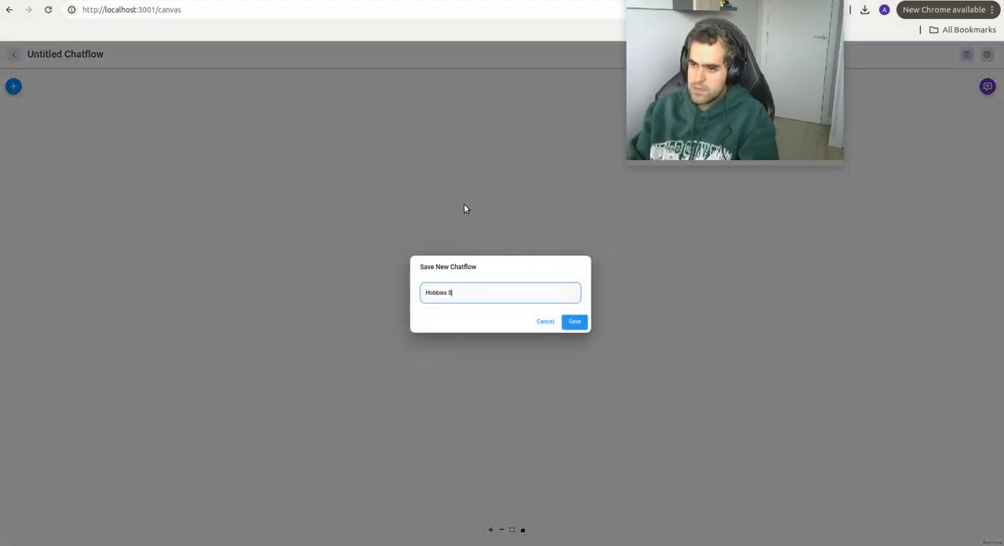
{"action": "type", "text": "equential Scratch"}
{"action": "left_click", "coordinate": [572, 322]}
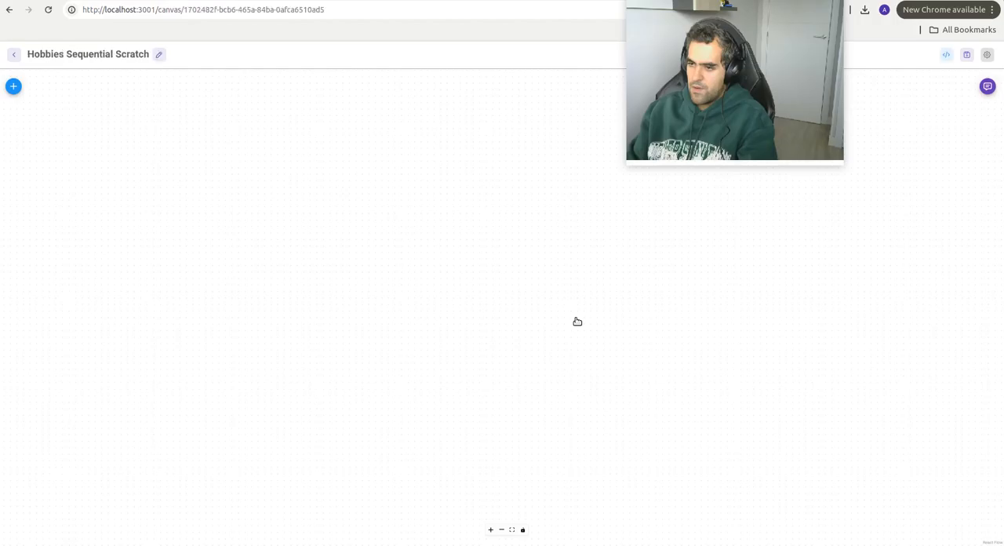
Step: Add a ChatOllama Function node to the Hobbies Sequential Scratch canvas and set its model name to mistral
{"action": "left_click", "coordinate": [13, 86]}
{"action": "left_click", "coordinate": [50, 135]}
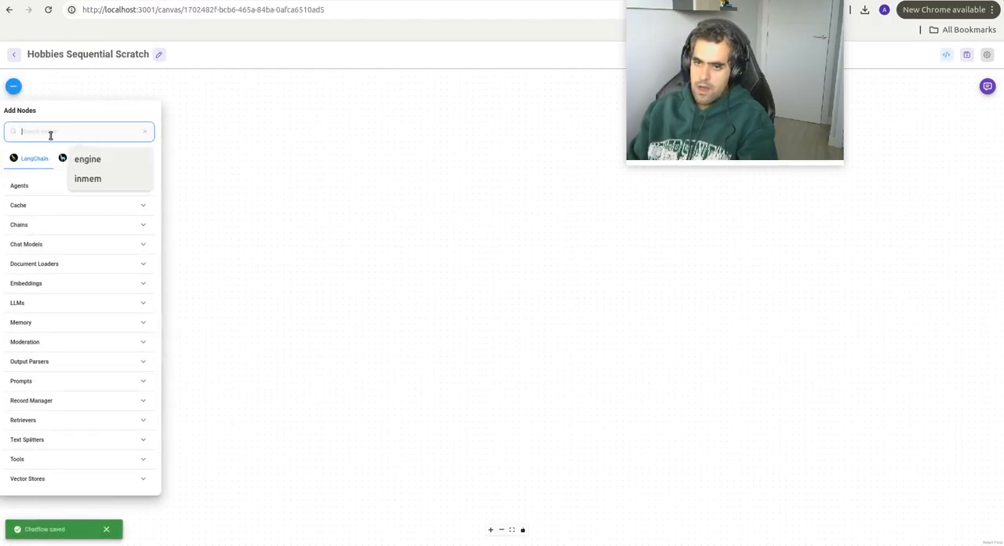
{"action": "type", "text": "ollama"}
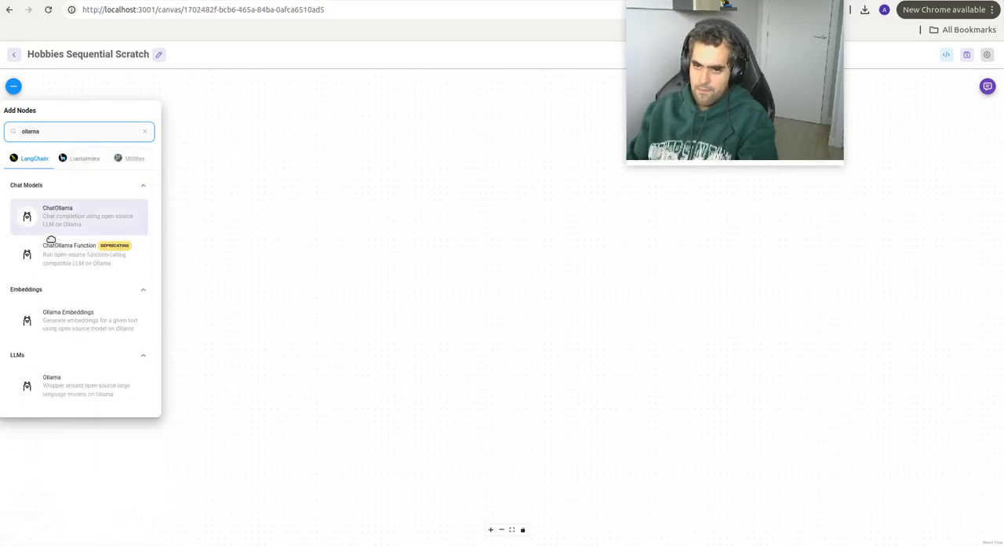
{"action": "left_click_drag", "start_coordinate": [50, 245], "coordinate": [256, 370]}
{"action": "left_click", "coordinate": [471, 325]}
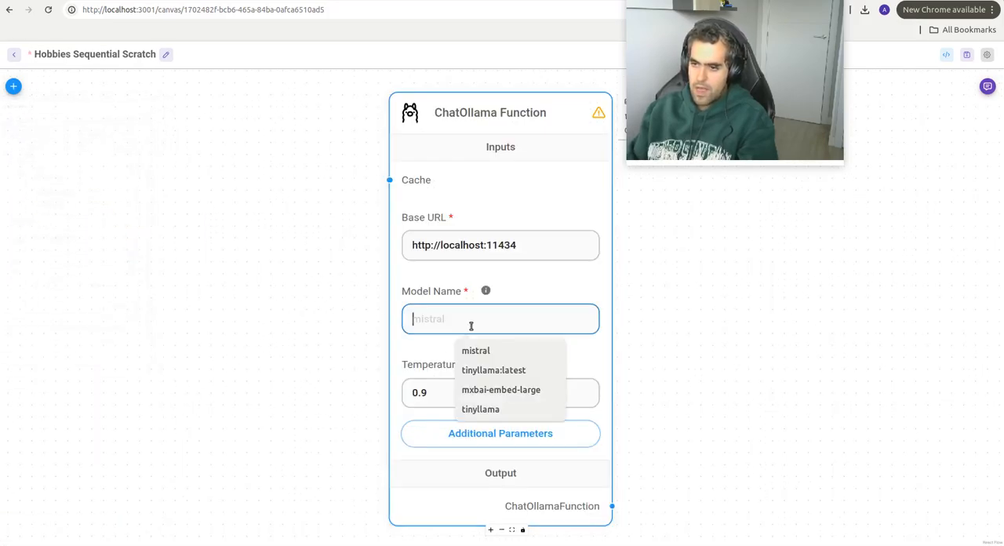
{"action": "left_click", "coordinate": [487, 352]}
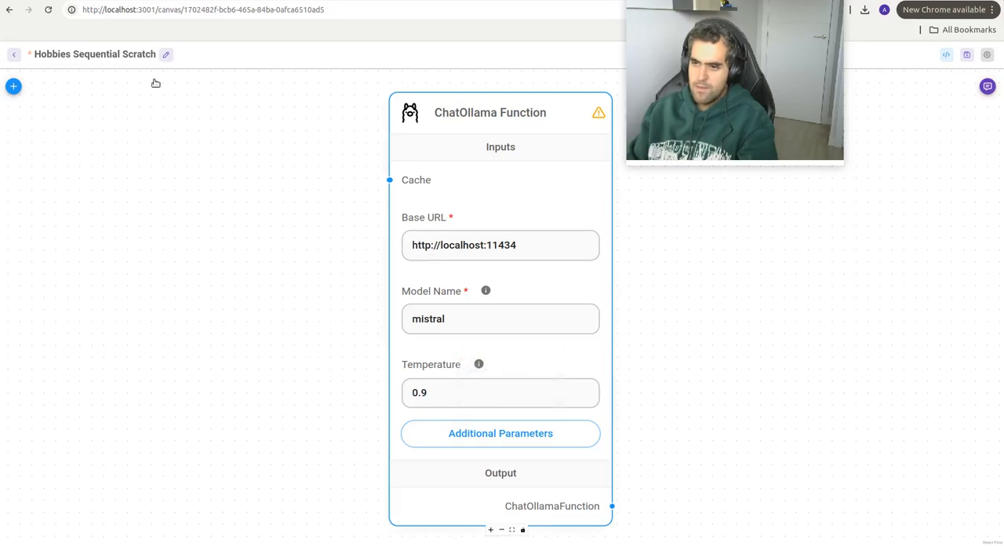
Step: Add an InMemory Cache node and connect it to the ChatOllama Function node's Cache input
{"action": "left_click", "coordinate": [13, 86]}
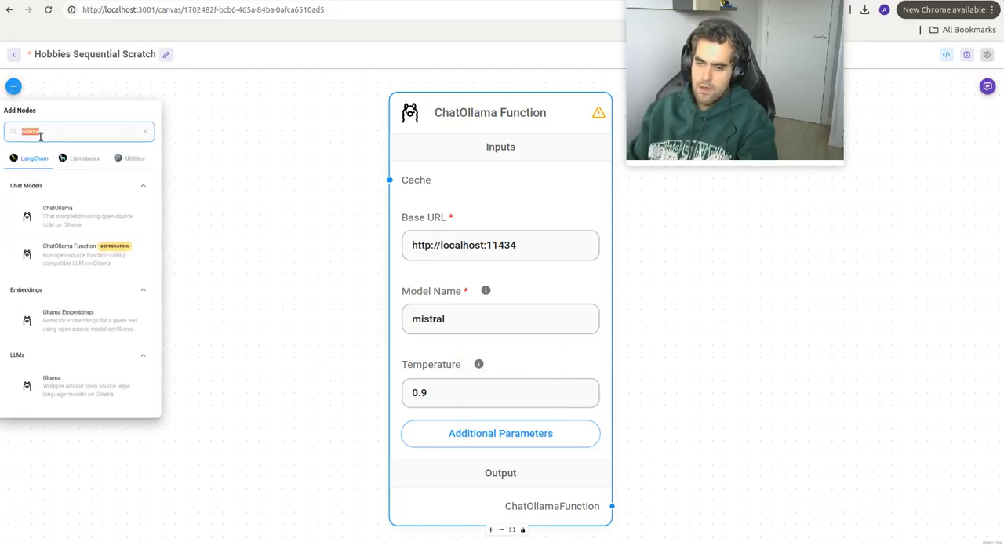
{"action": "type", "text": "inmem"}
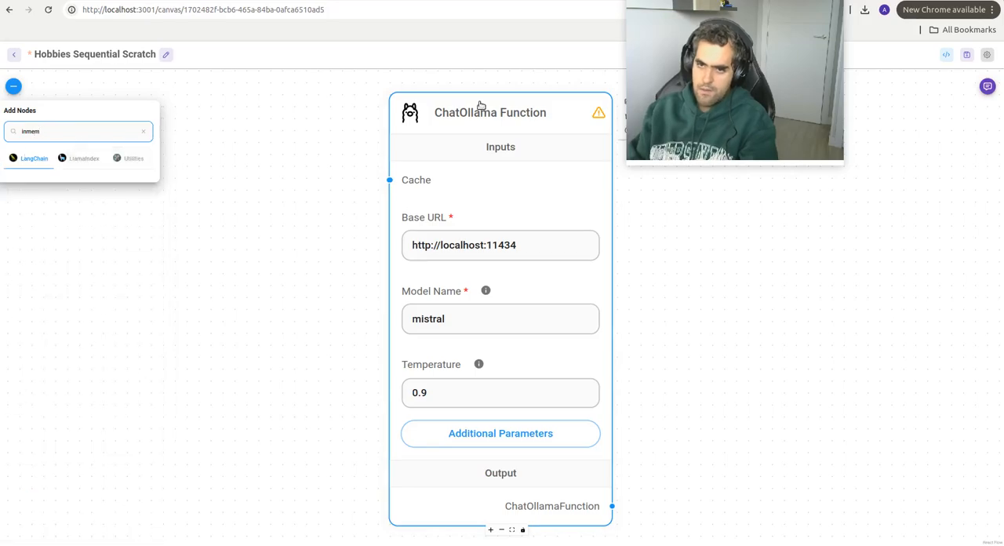
{"action": "type", "text": "eo"}
{"action": "left_click_drag", "start_coordinate": [71, 212], "coordinate": [240, 230]}
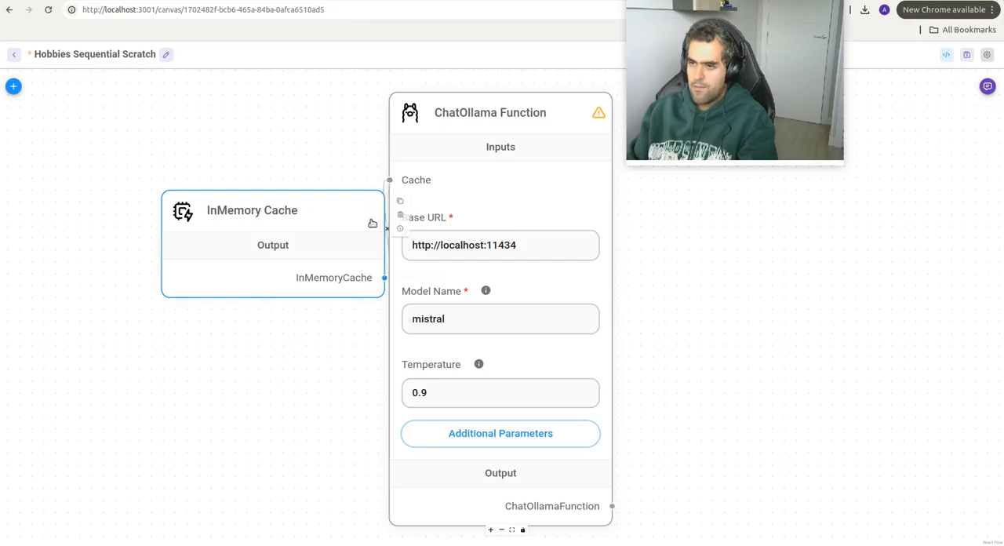
Step: Search the chatflow's node library for "start" and "agent" and look through the matching nodes
{"action": "left_click_drag", "start_coordinate": [747, 336], "coordinate": [529, 259]}
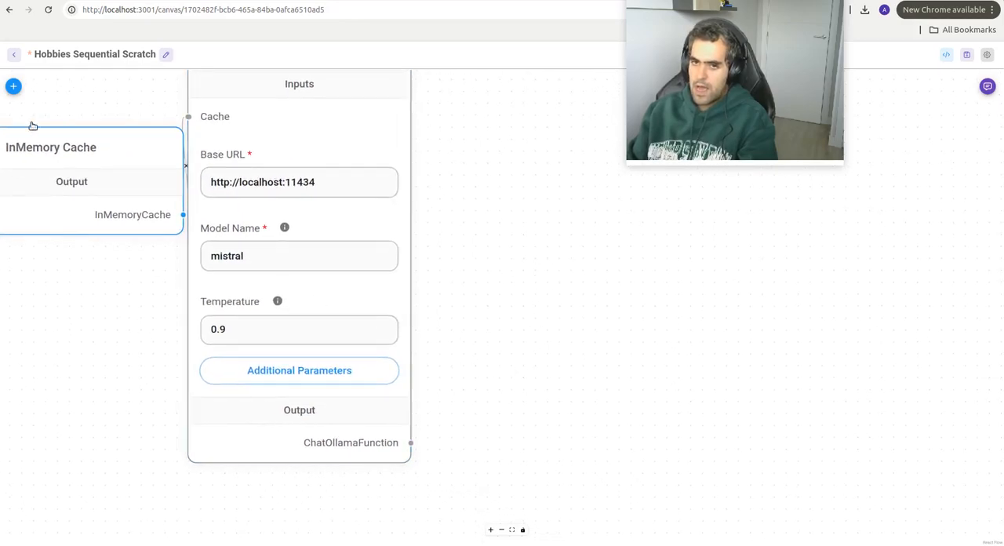
{"action": "left_click", "coordinate": [13, 86]}
{"action": "double_click", "coordinate": [62, 133]}
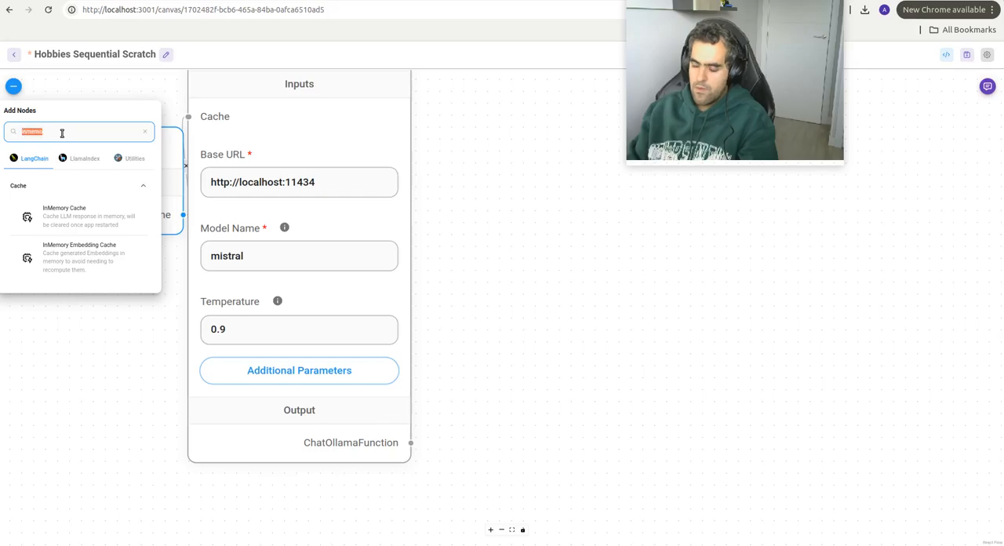
{"action": "type", "text": "start"}
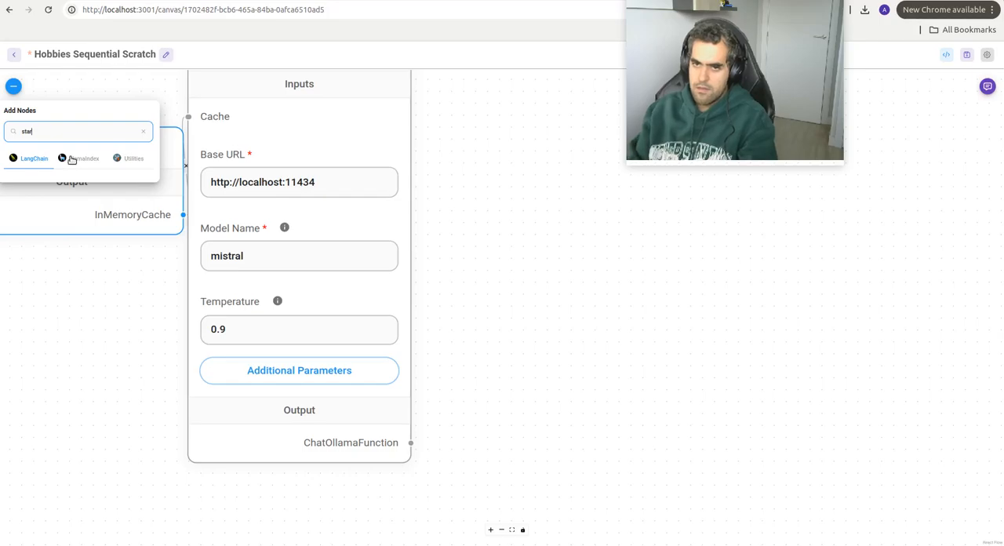
{"action": "key", "text": "BackSpace"}
{"action": "type", "text": "agent"}
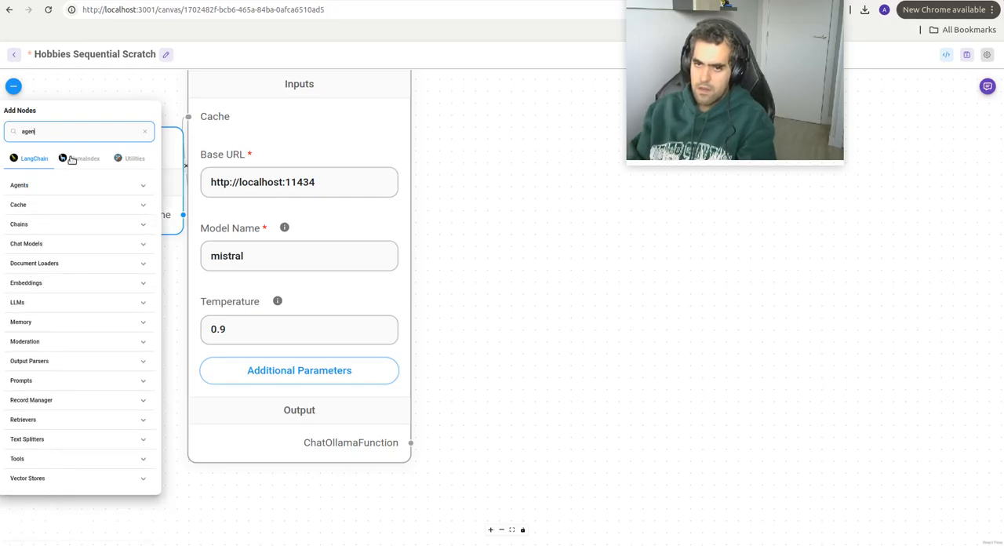
{"action": "scroll", "coordinate": [52, 298], "scroll_direction": "down", "scroll_amount": 3}
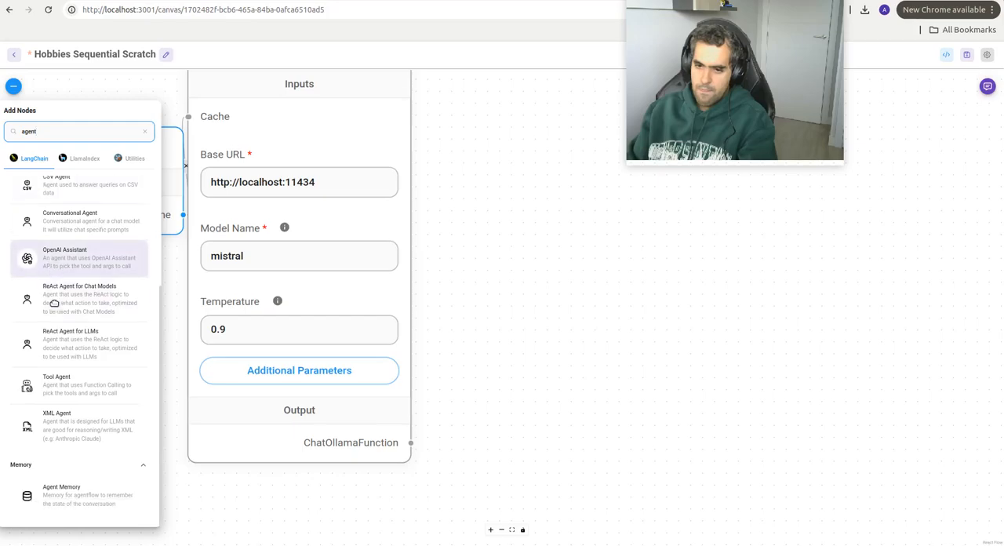
{"action": "scroll", "coordinate": [54, 302], "scroll_direction": "up", "scroll_amount": 3}
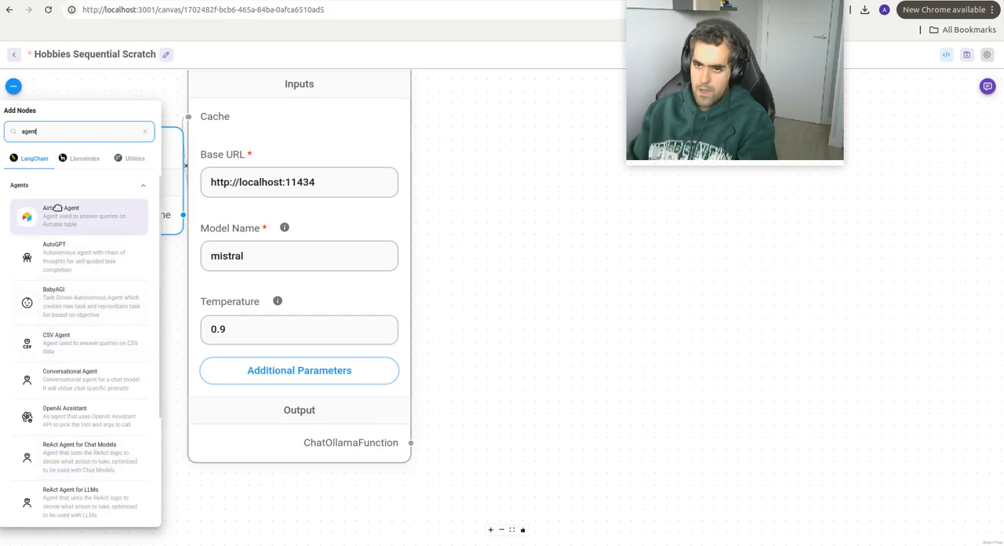
Step: Leave the chatflow without saving its changes and open the Agentflows list
{"action": "left_click", "coordinate": [14, 54]}
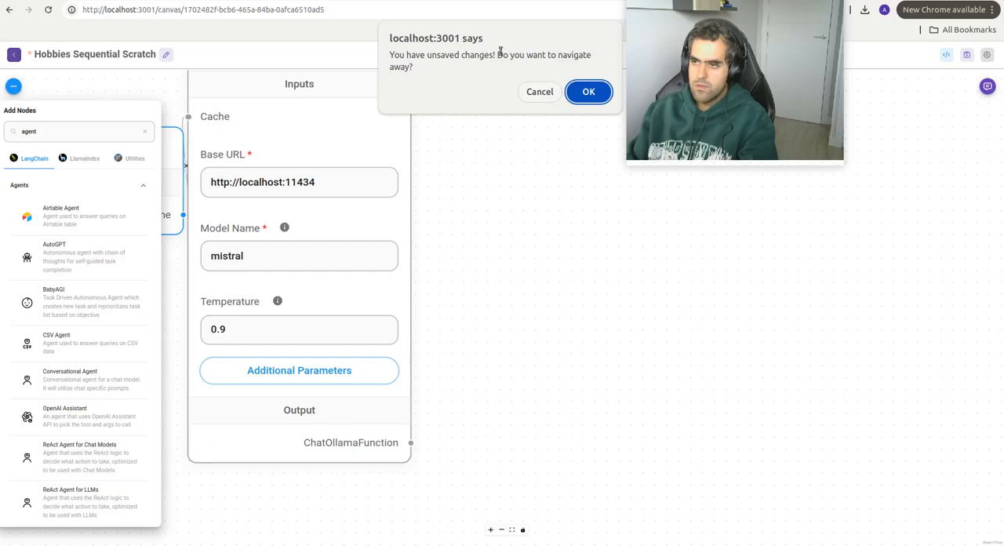
{"action": "left_click", "coordinate": [594, 91]}
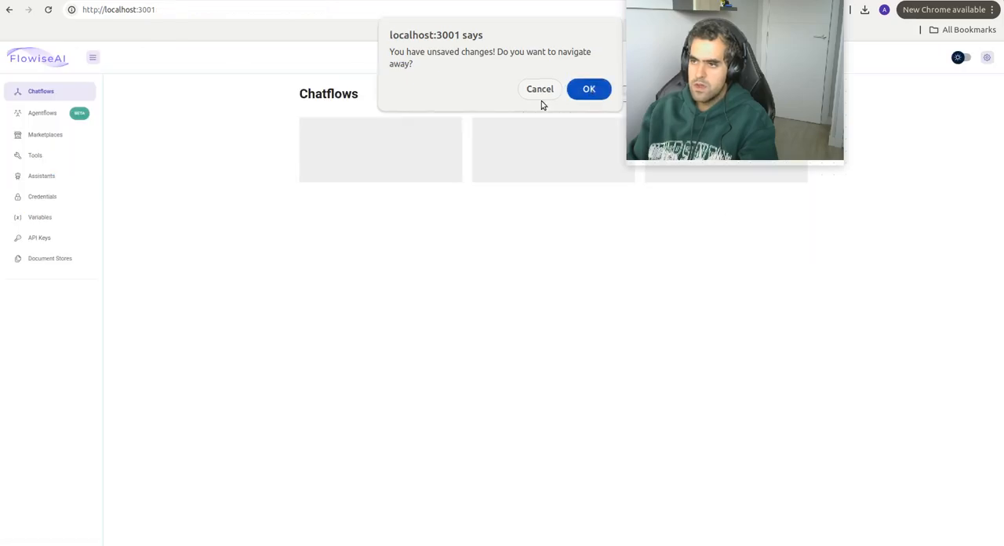
{"action": "left_click", "coordinate": [34, 112]}
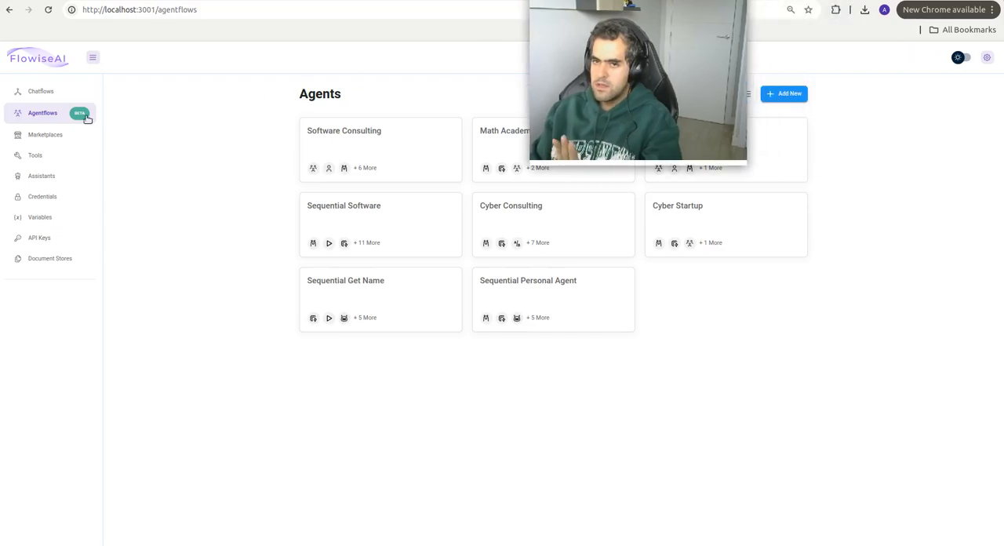
Step: Create a new agentflow and save it as Sequential Hobby
{"action": "left_click", "coordinate": [787, 95]}
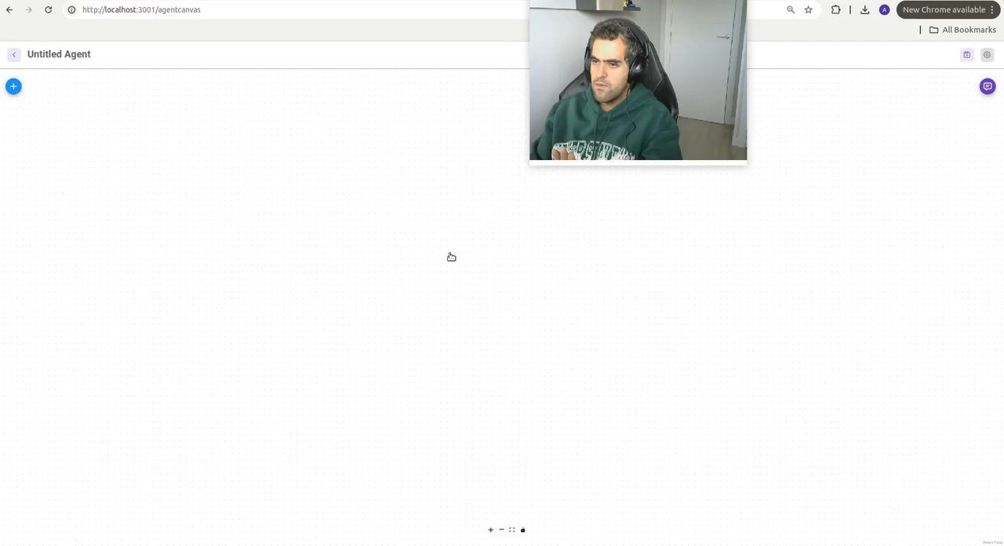
{"action": "left_click", "coordinate": [966, 54]}
{"action": "type", "text": "Sequn"}
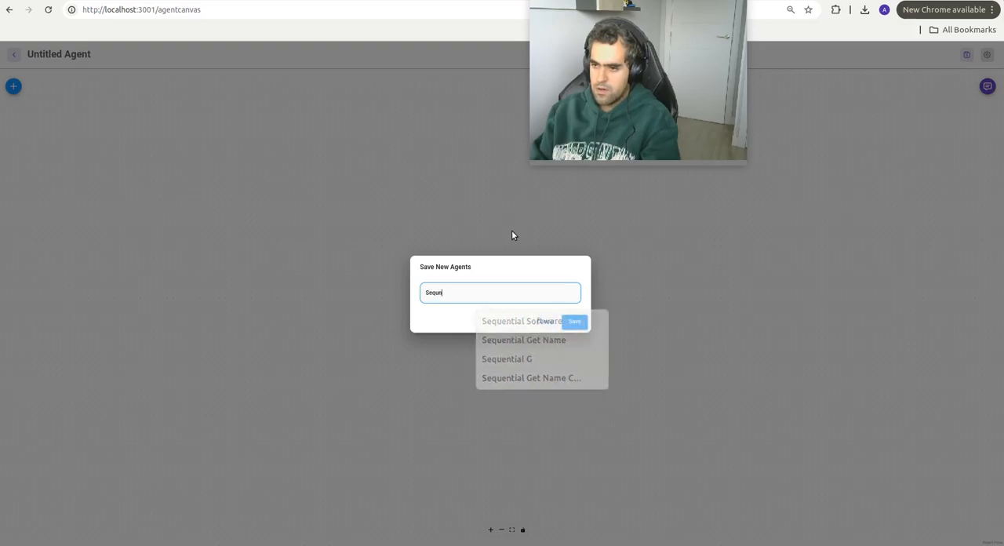
{"action": "key", "text": "BackSpace"}
{"action": "type", "text": "entail H"}
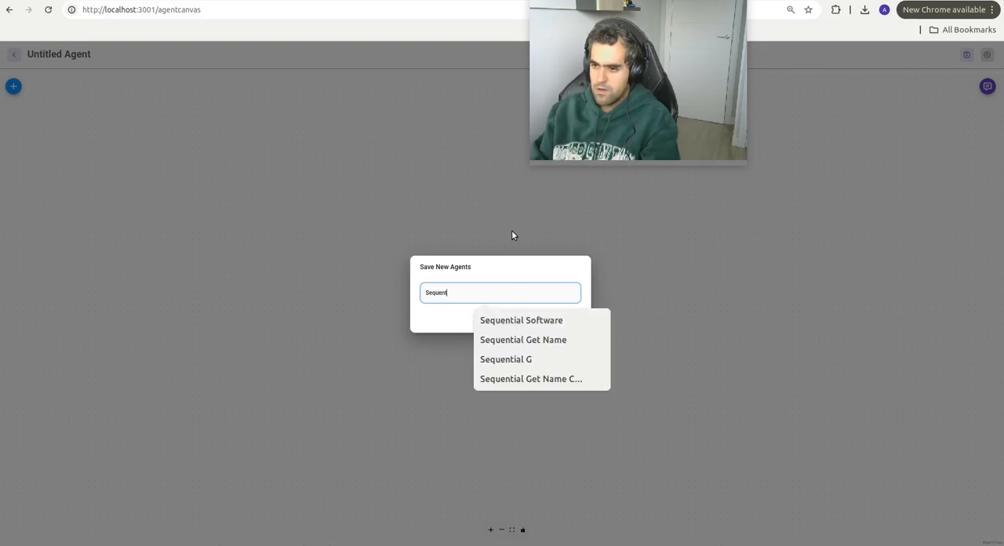
{"action": "key", "text": "BackSpace"}
{"action": "key", "text": "BackSpace"}
{"action": "key", "text": "BackSpace"}
{"action": "key", "text": "BackSpace"}
{"action": "key", "text": "BackSpace"}
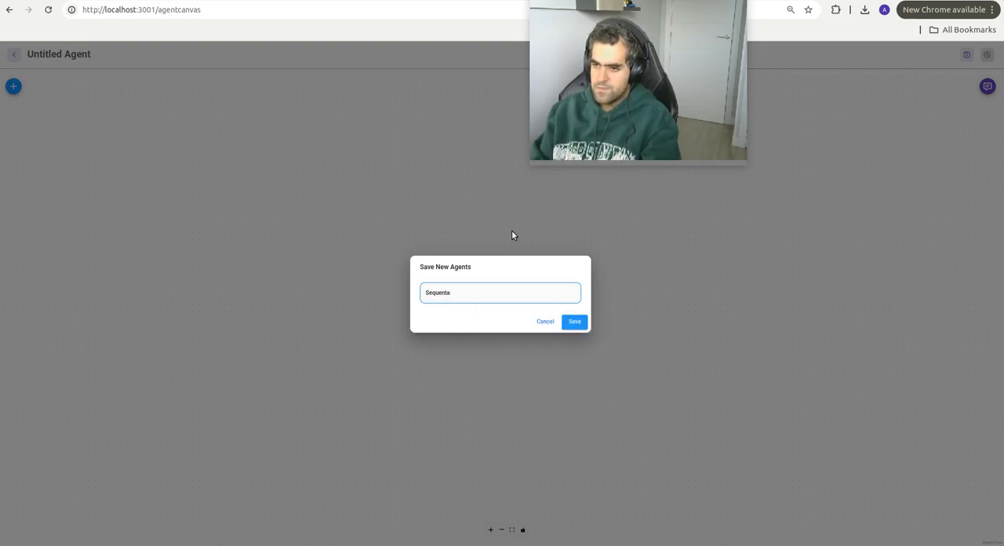
{"action": "type", "text": "ial Hobby"}
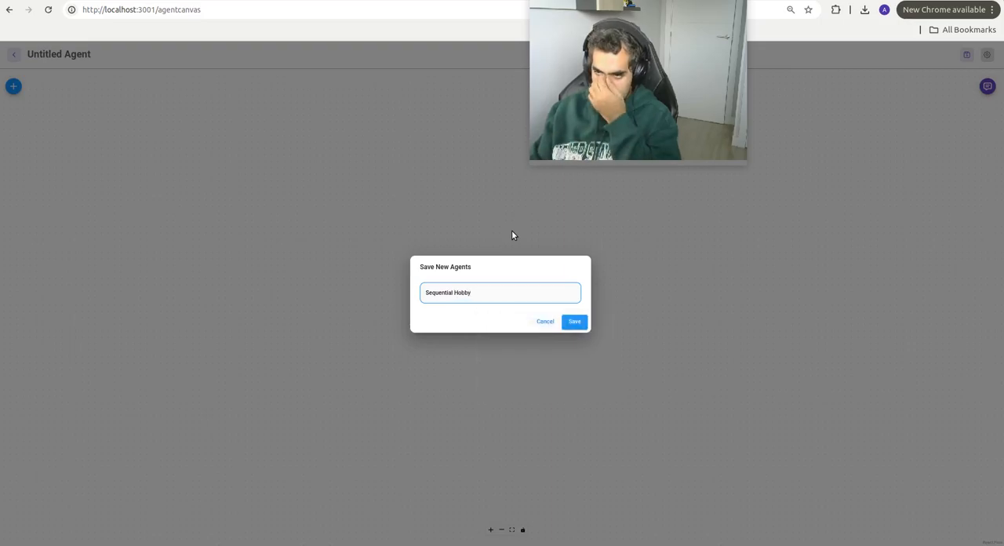
{"action": "left_click", "coordinate": [571, 323]}
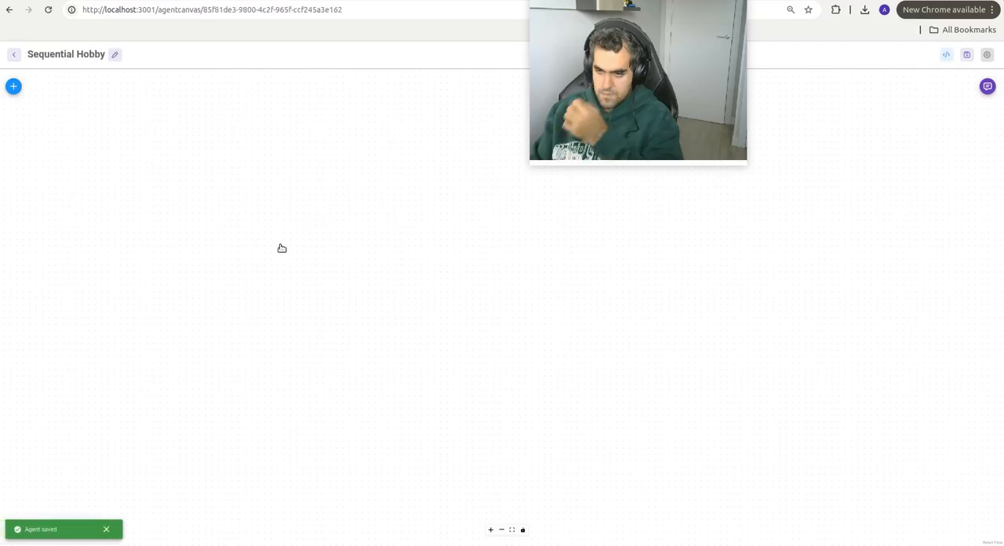
Step: Find the InMemory Cache node in the node library and add it to the Sequential Hobby canvas
{"action": "left_click", "coordinate": [13, 90]}
{"action": "left_click", "coordinate": [63, 139]}
{"action": "type", "text": "inme"}
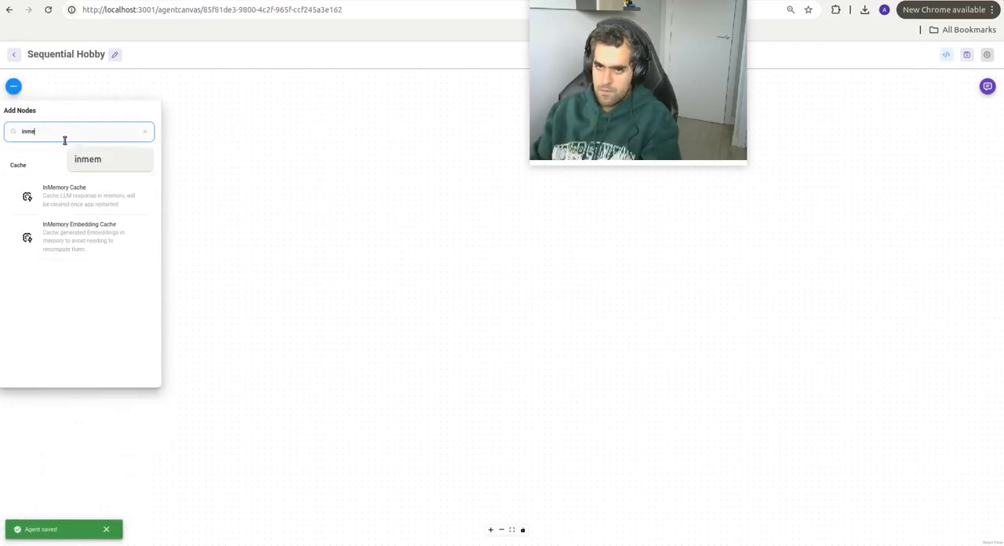
{"action": "left_click", "coordinate": [95, 197]}
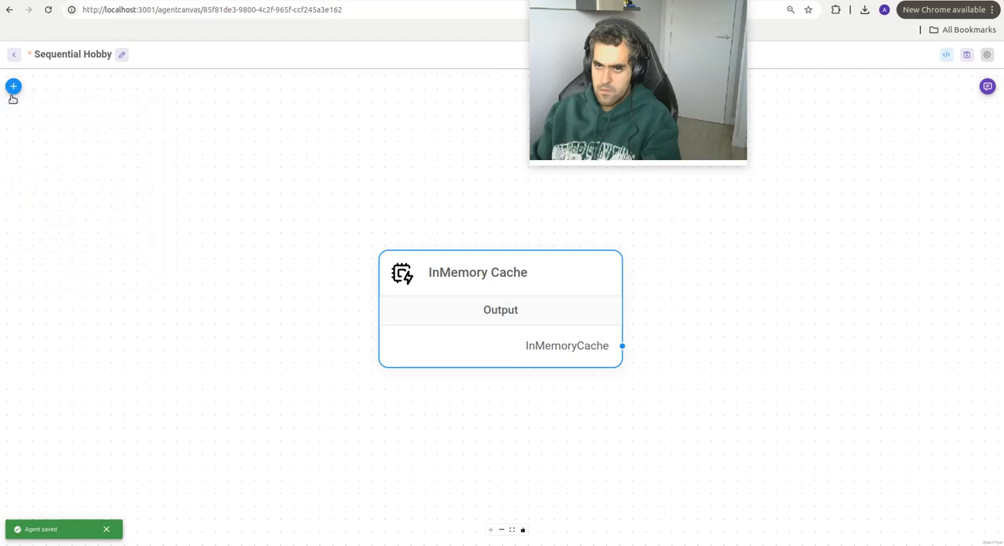
Step: Add a Start node to the canvas and move the InMemory Cache node away from it to make room between them
{"action": "left_click", "coordinate": [14, 87]}
{"action": "double_click", "coordinate": [62, 134]}
{"action": "type", "text": "start"}
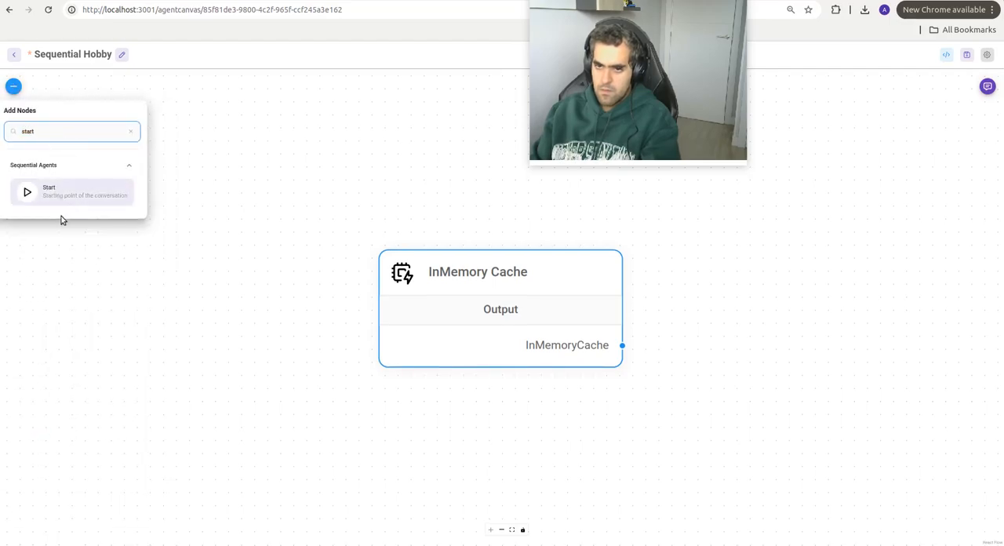
{"action": "left_click_drag", "start_coordinate": [64, 193], "coordinate": [802, 384]}
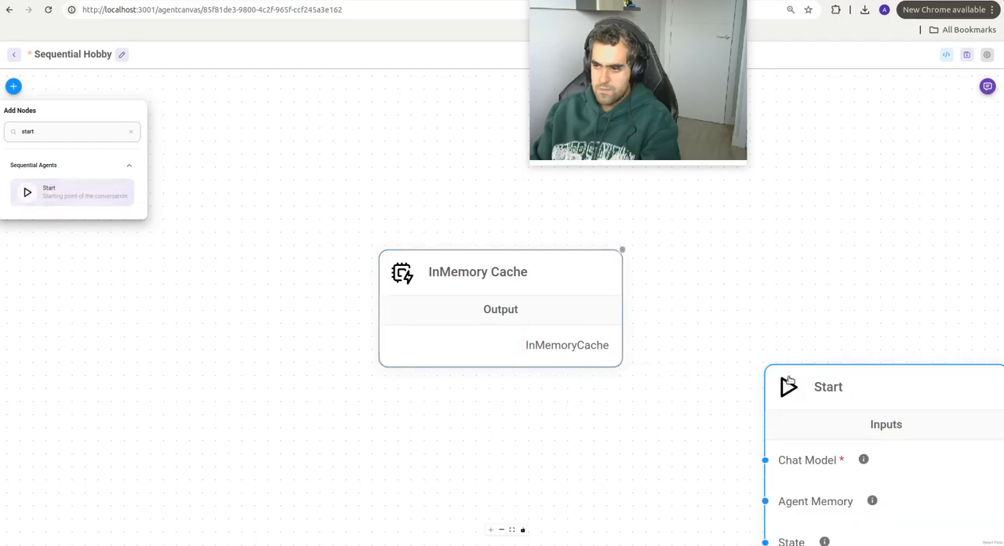
{"action": "left_click_drag", "start_coordinate": [479, 251], "coordinate": [168, 345]}
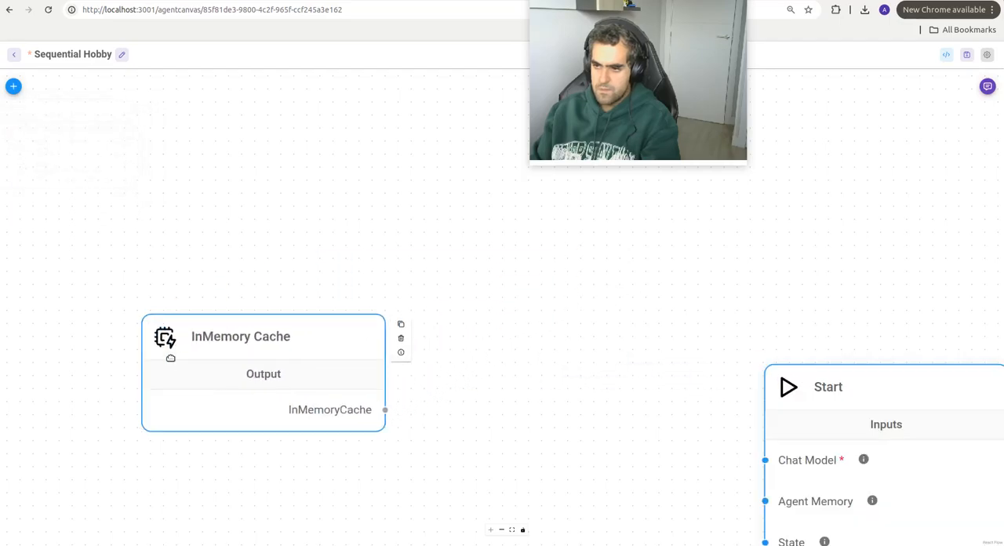
Step: Add a ChatOllama Function node between the two nodes and connect the InMemory Cache output to its Cache input
{"action": "left_click", "coordinate": [13, 86]}
{"action": "type", "text": "cllam"}
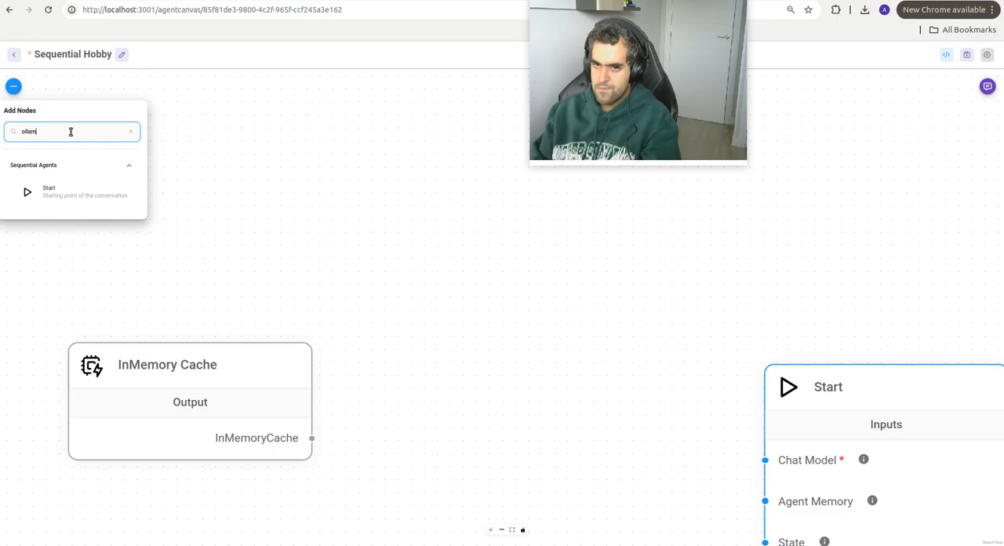
{"action": "type", "text": "a"}
{"action": "left_click_drag", "start_coordinate": [103, 238], "coordinate": [452, 157]}
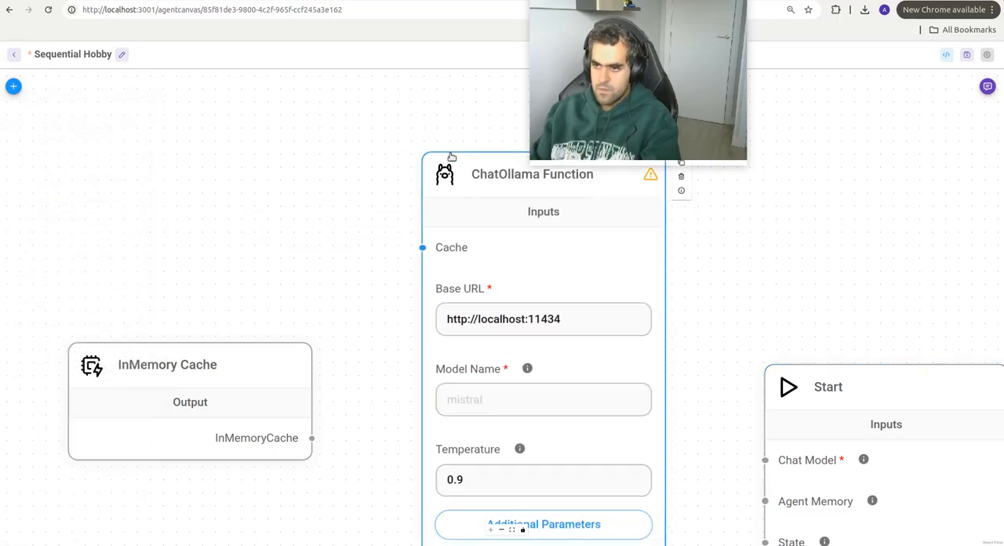
{"action": "left_click_drag", "start_coordinate": [311, 438], "coordinate": [374, 195]}
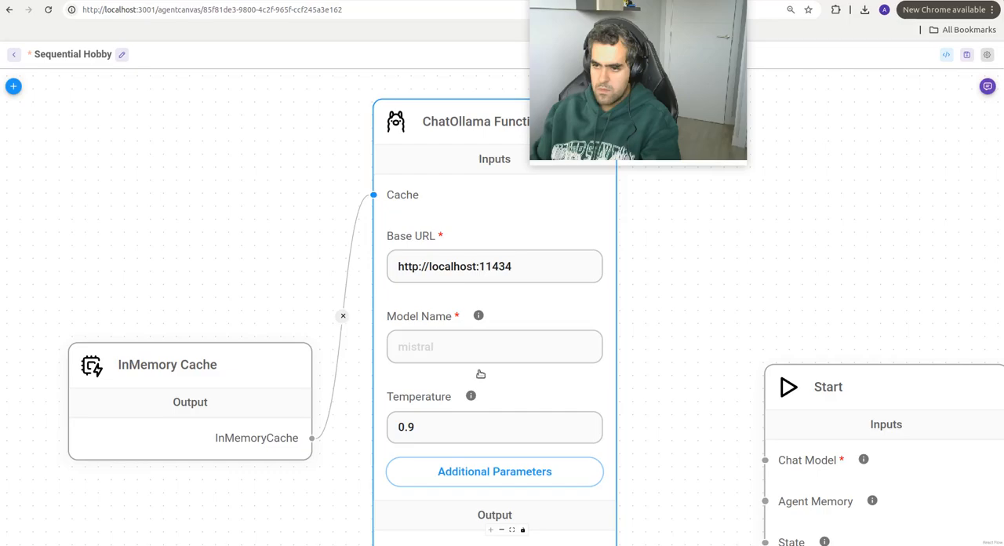
Step: Set the ChatOllama Function's model name to mistral and connect its output to the Start node's Chat Model input
{"action": "left_click", "coordinate": [476, 352]}
{"action": "left_click", "coordinate": [520, 379]}
{"action": "scroll", "coordinate": [531, 233], "scroll_direction": "right", "scroll_amount": 3}
{"action": "scroll", "coordinate": [522, 239], "scroll_direction": "down", "scroll_amount": 2}
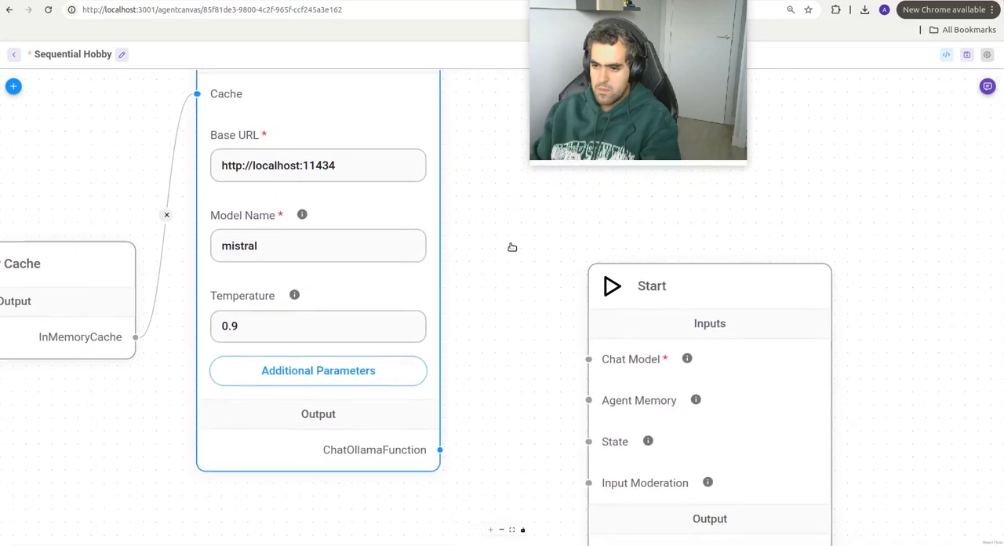
{"action": "scroll", "coordinate": [512, 247], "scroll_direction": "down", "scroll_amount": 5}
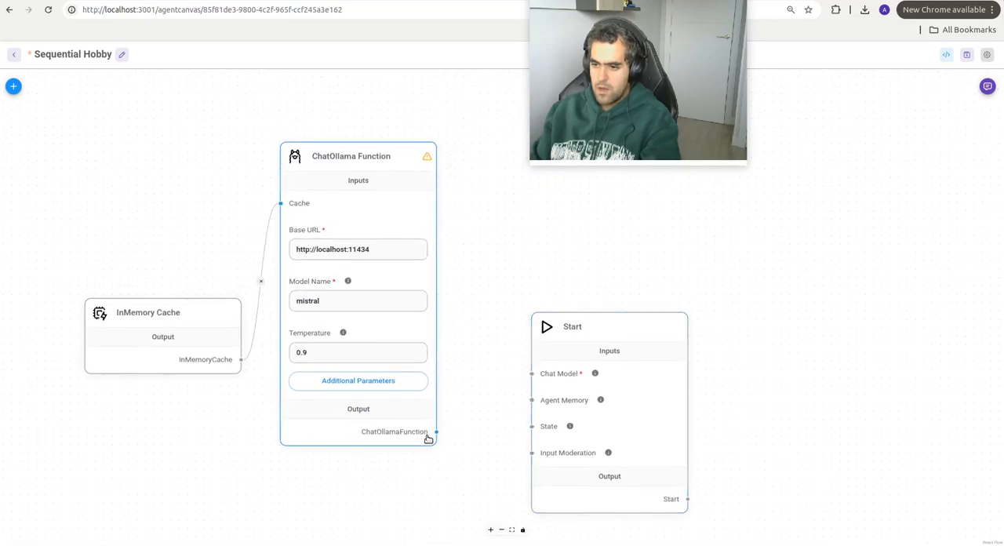
{"action": "left_click_drag", "start_coordinate": [436, 431], "coordinate": [533, 374]}
{"action": "scroll", "coordinate": [513, 294], "scroll_direction": "right", "scroll_amount": 2}
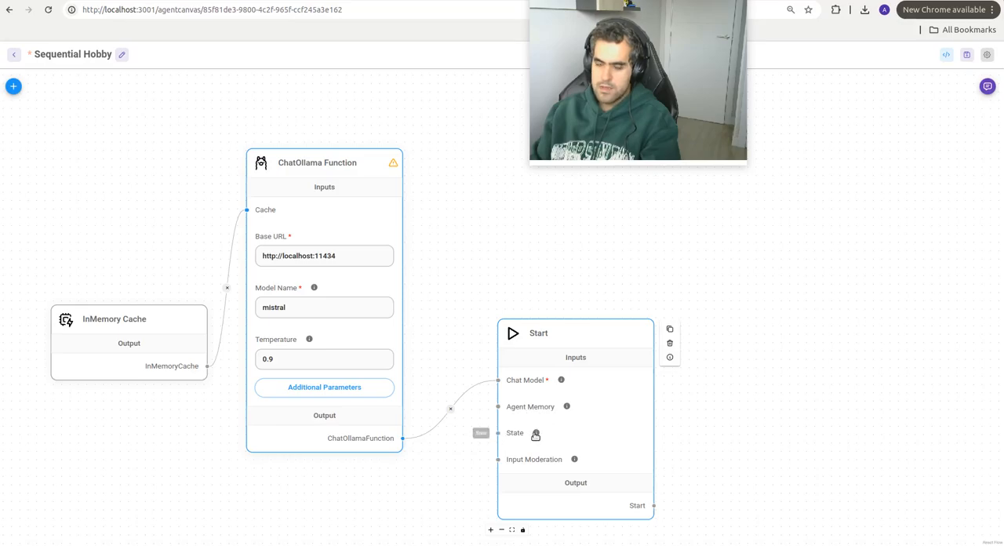
Step: Add a State node below the ChatOllama Function node and connect its output to the Start node's State input
{"action": "left_click", "coordinate": [14, 86]}
{"action": "double_click", "coordinate": [54, 130]}
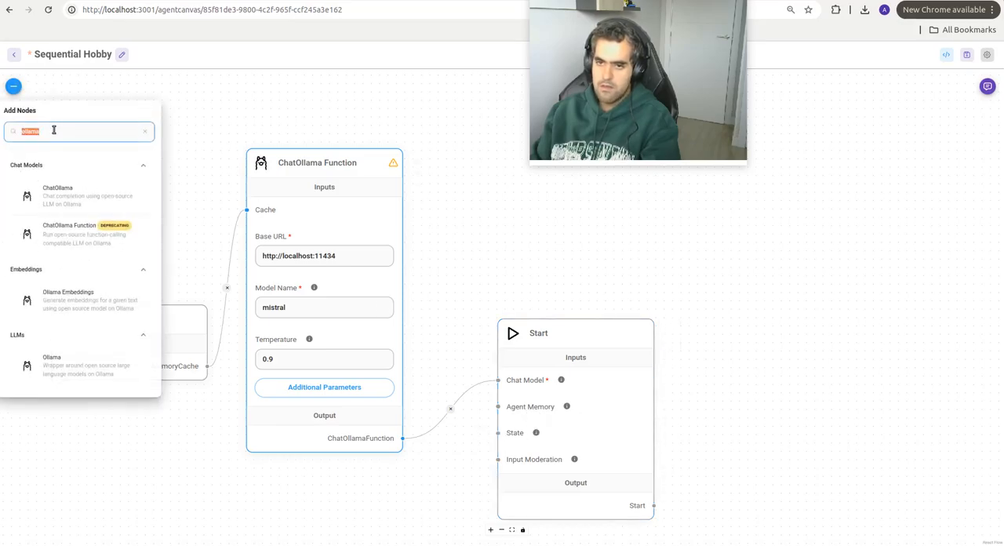
{"action": "type", "text": "state"}
{"action": "left_click_drag", "start_coordinate": [49, 197], "coordinate": [269, 492]}
{"action": "scroll", "coordinate": [354, 341], "scroll_direction": "down", "scroll_amount": 3}
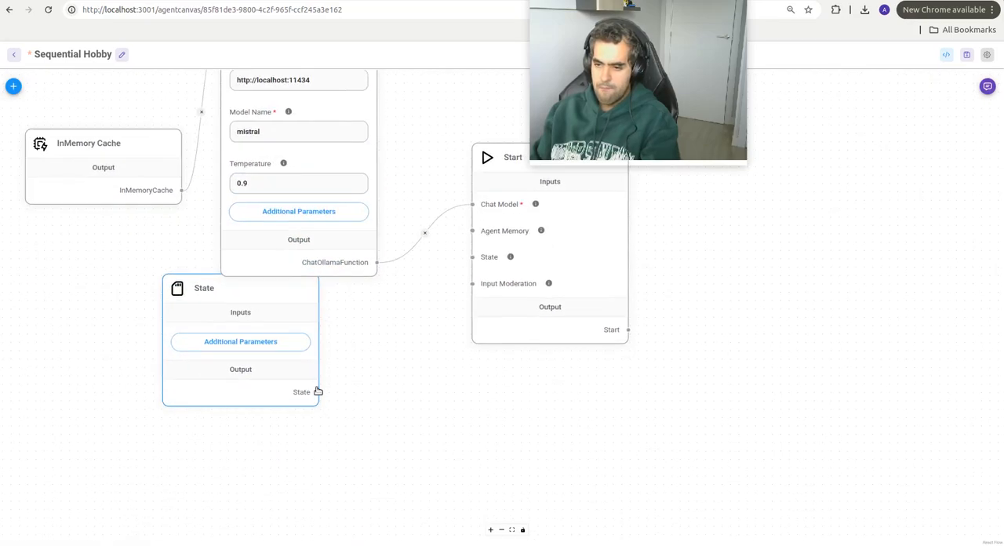
{"action": "left_click_drag", "start_coordinate": [318, 391], "coordinate": [472, 257]}
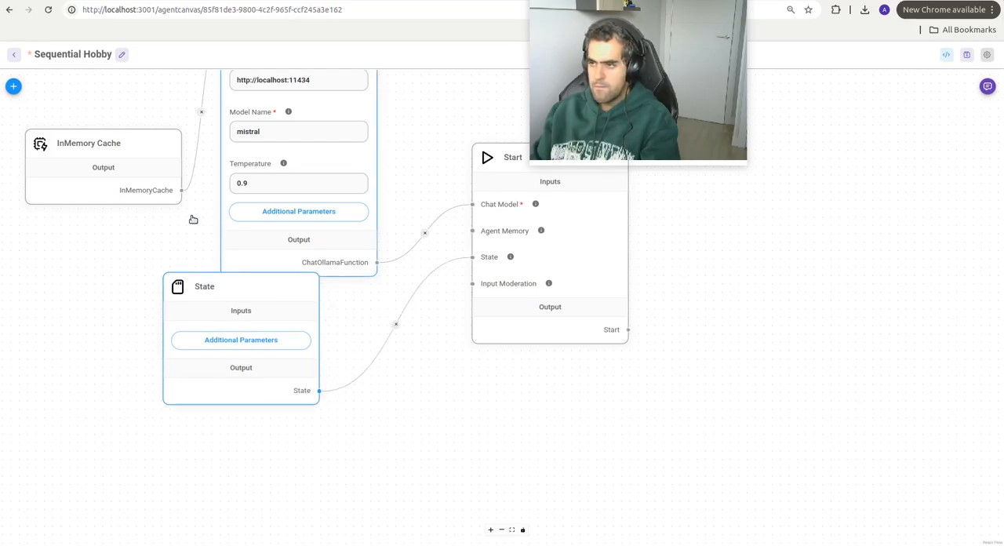
Step: Add an Agent Memory node below the State node and connect its output to the Start node's Agent Memory input
{"action": "left_click", "coordinate": [13, 86]}
{"action": "double_click", "coordinate": [67, 131]}
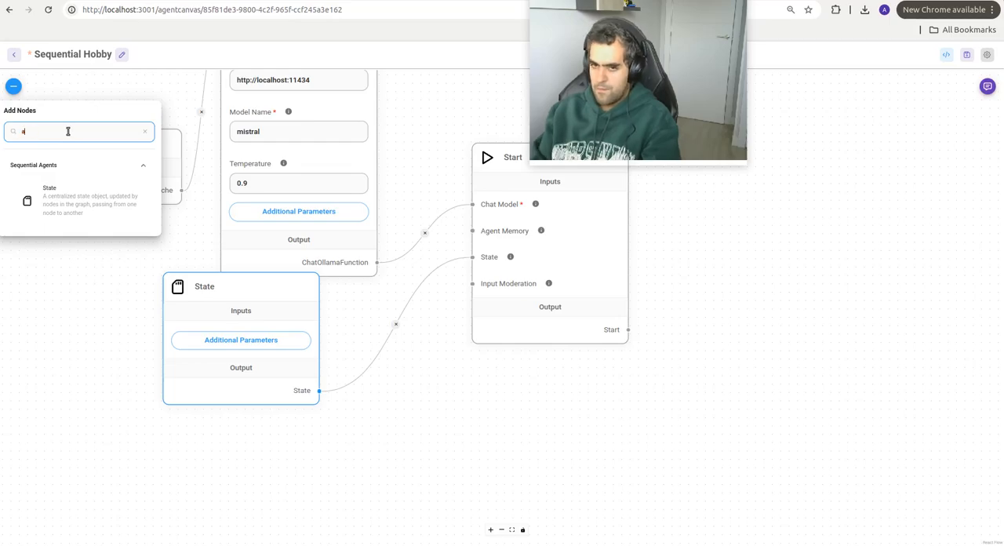
{"action": "type", "text": "memoru"}
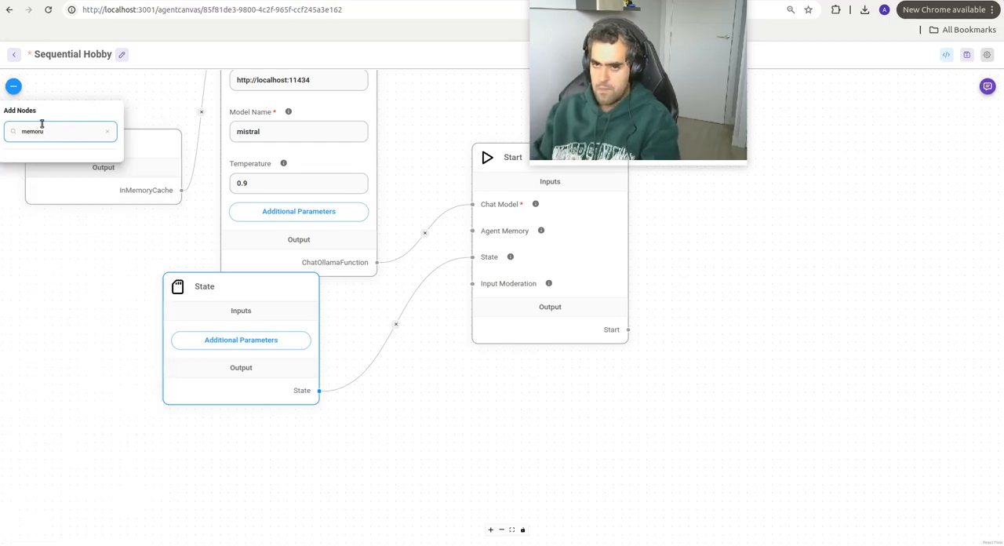
{"action": "left_click_drag", "start_coordinate": [62, 301], "coordinate": [413, 409]}
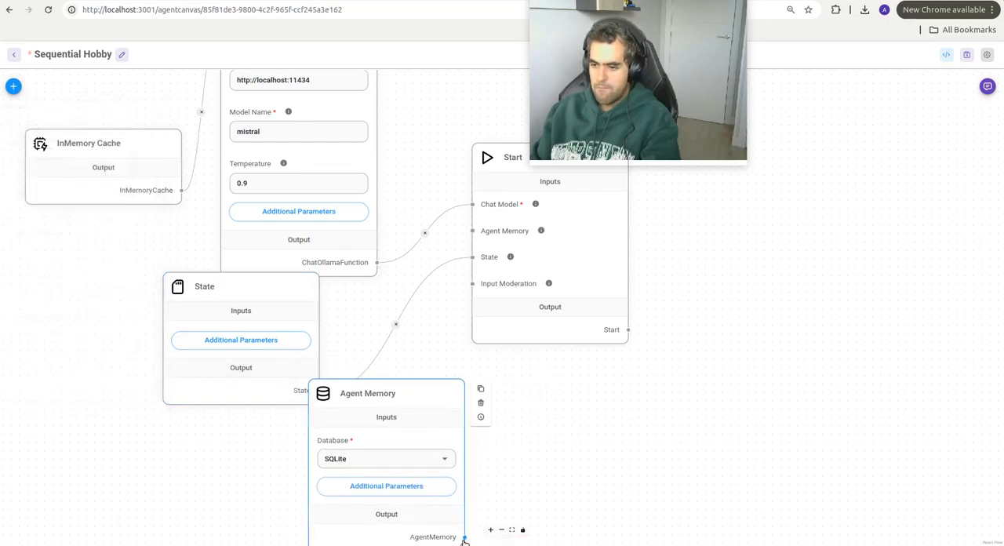
{"action": "left_click_drag", "start_coordinate": [464, 540], "coordinate": [473, 224]}
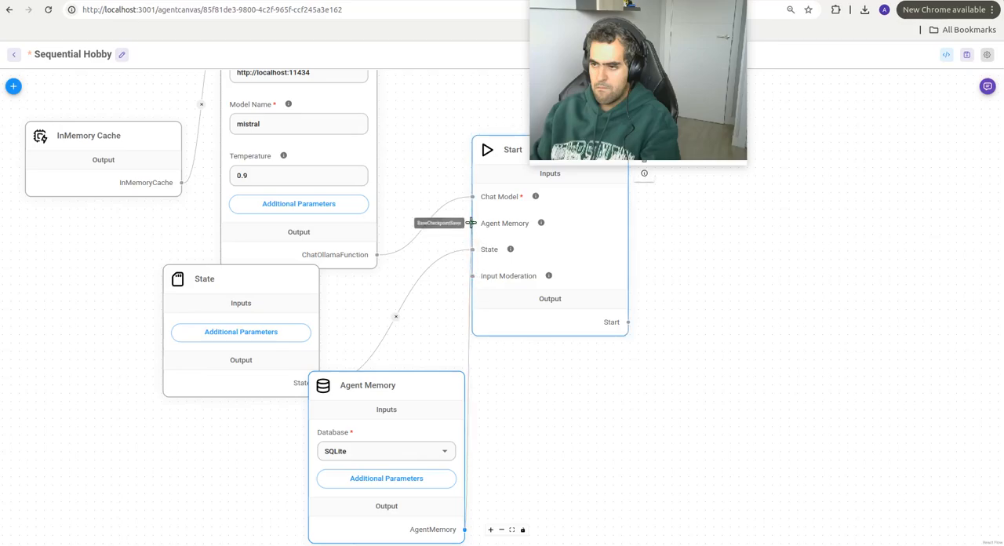
Step: Search the node library for "agent" and add the sequential Agent node beyond the Start node
{"action": "left_click_drag", "start_coordinate": [797, 229], "coordinate": [583, 303]}
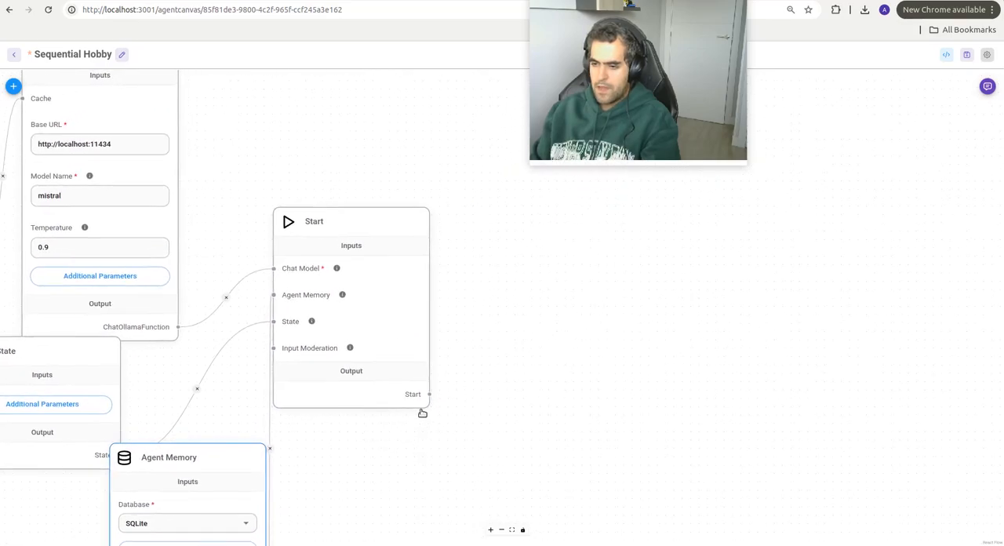
{"action": "left_click", "coordinate": [14, 85]}
{"action": "double_click", "coordinate": [60, 133]}
{"action": "type", "text": "a"}
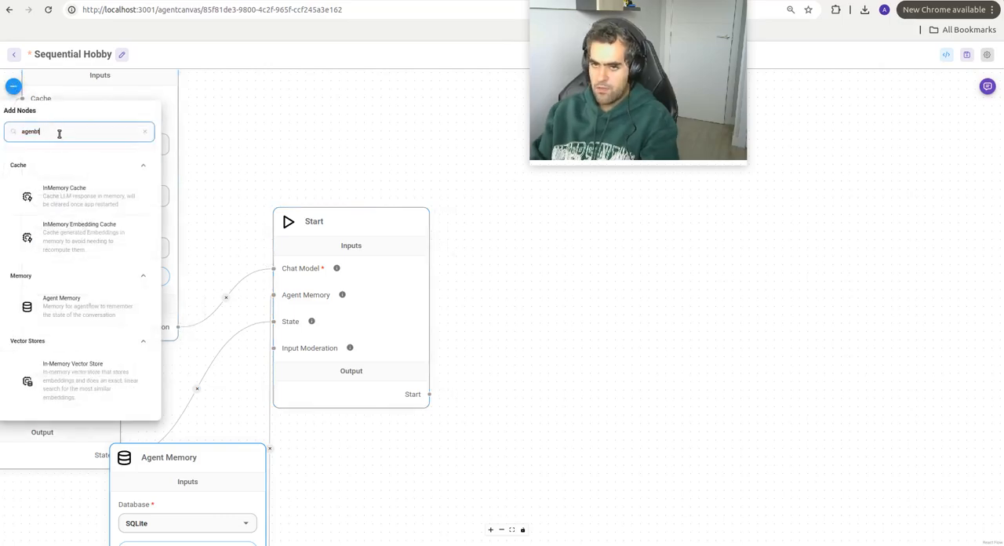
{"action": "type", "text": "genbt"}
{"action": "key", "text": "BackSpace"}
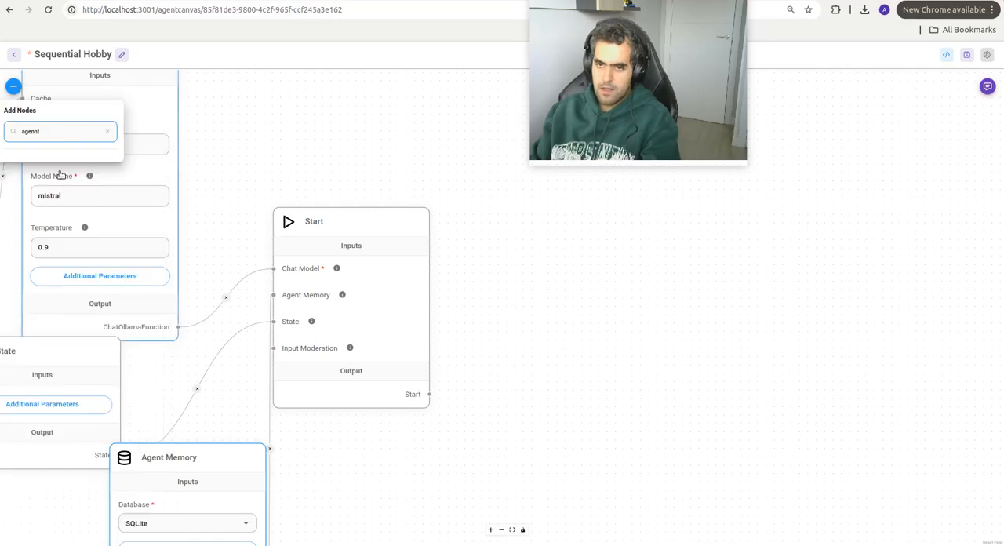
{"action": "type", "text": "n"}
{"action": "key", "text": "BackSpace"}
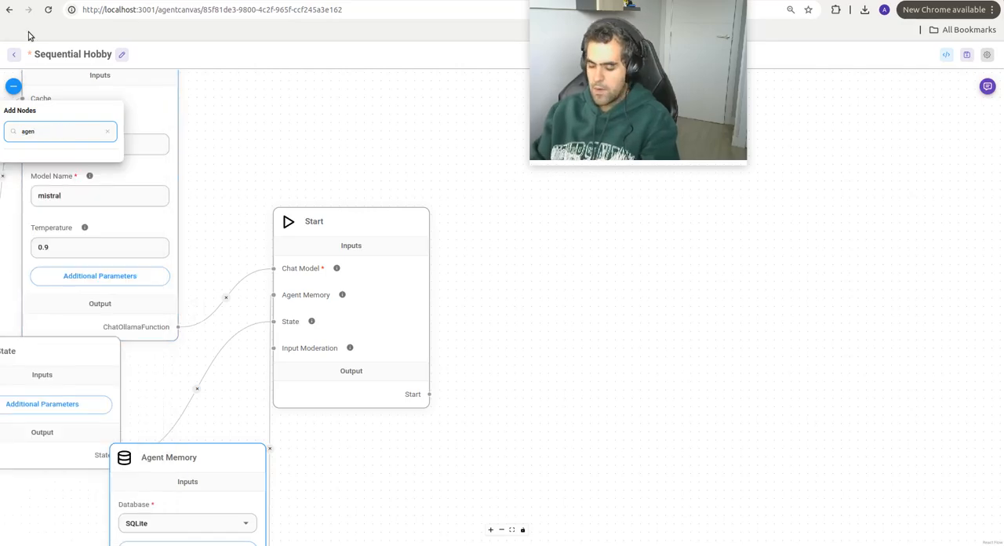
{"action": "type", "text": "t"}
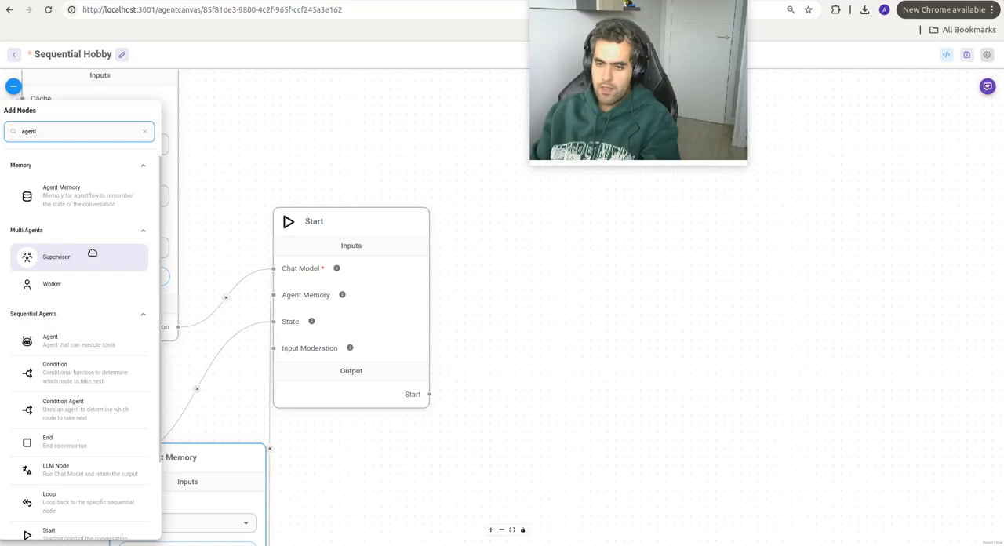
{"action": "left_click_drag", "start_coordinate": [83, 340], "coordinate": [630, 235]}
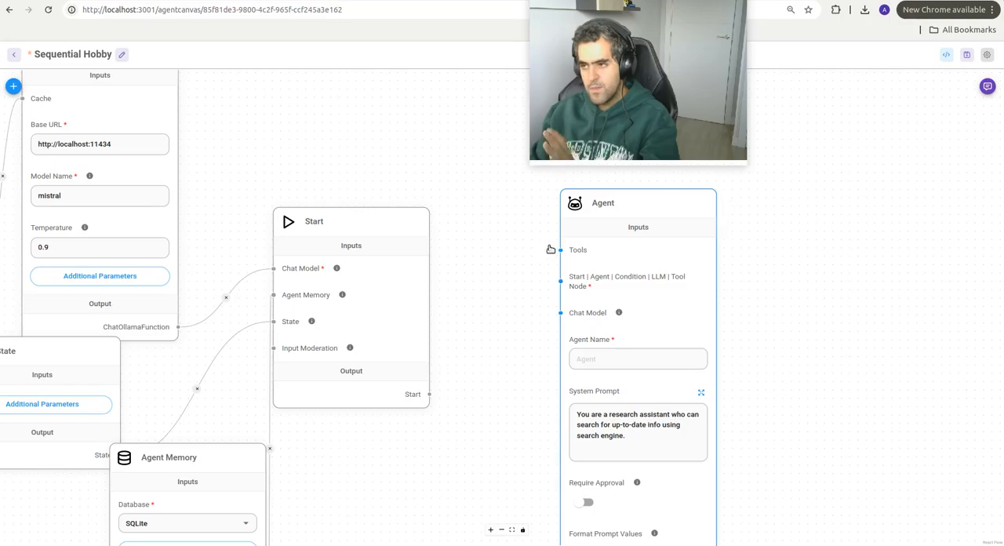
Step: Look through the Sequential Agents nodes that match "agent" in the node library
{"action": "left_click", "coordinate": [12, 86]}
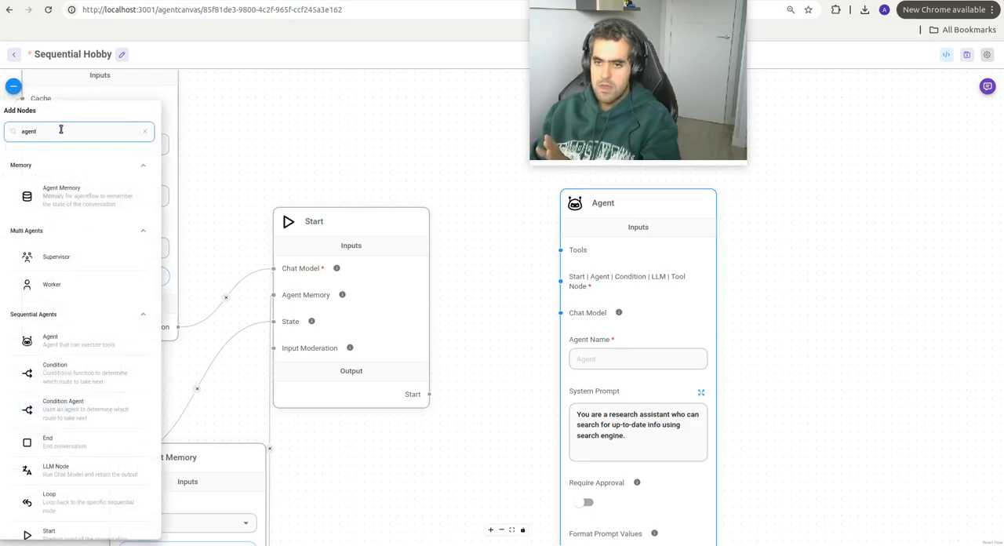
{"action": "double_click", "coordinate": [59, 131]}
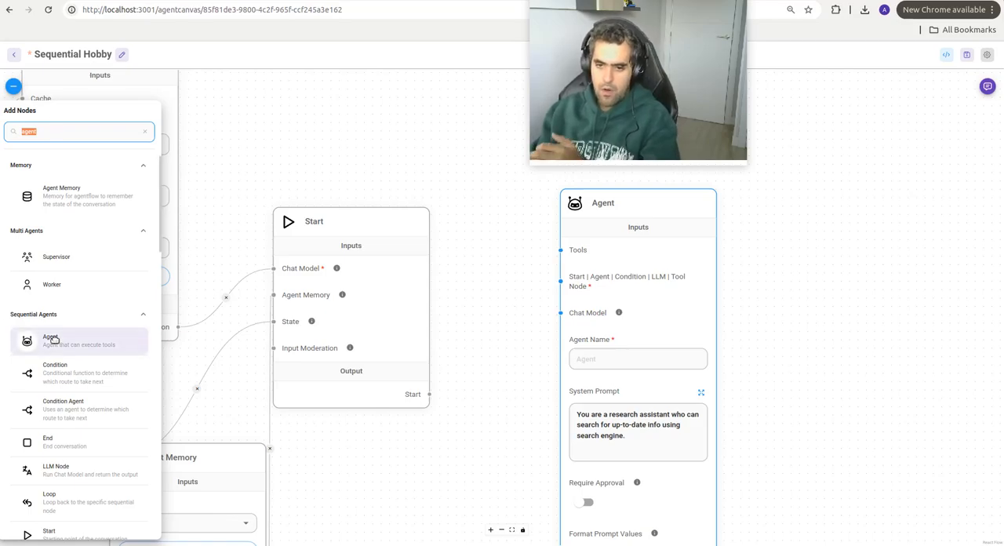
{"action": "scroll", "coordinate": [53, 335], "scroll_direction": "down", "scroll_amount": 2}
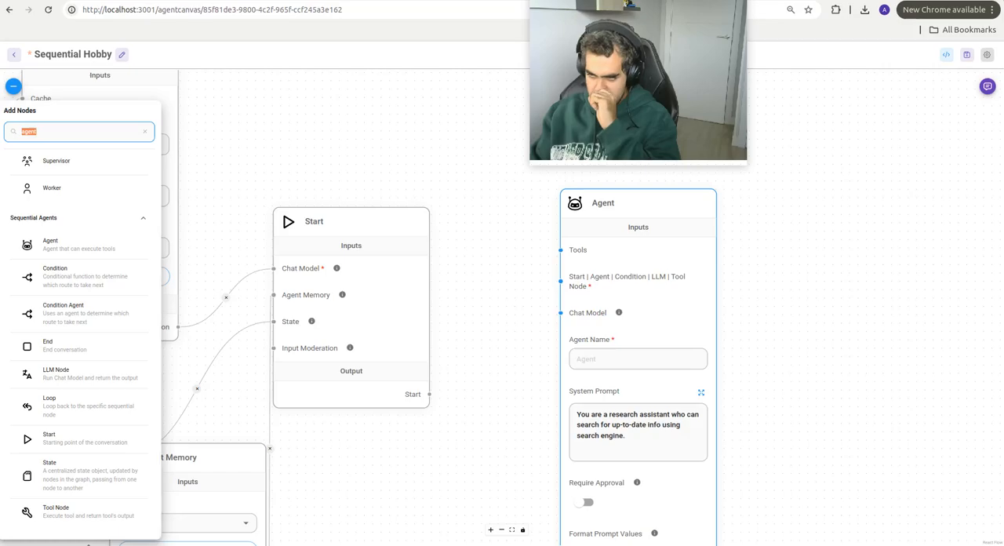
{"action": "left_click", "coordinate": [473, 468]}
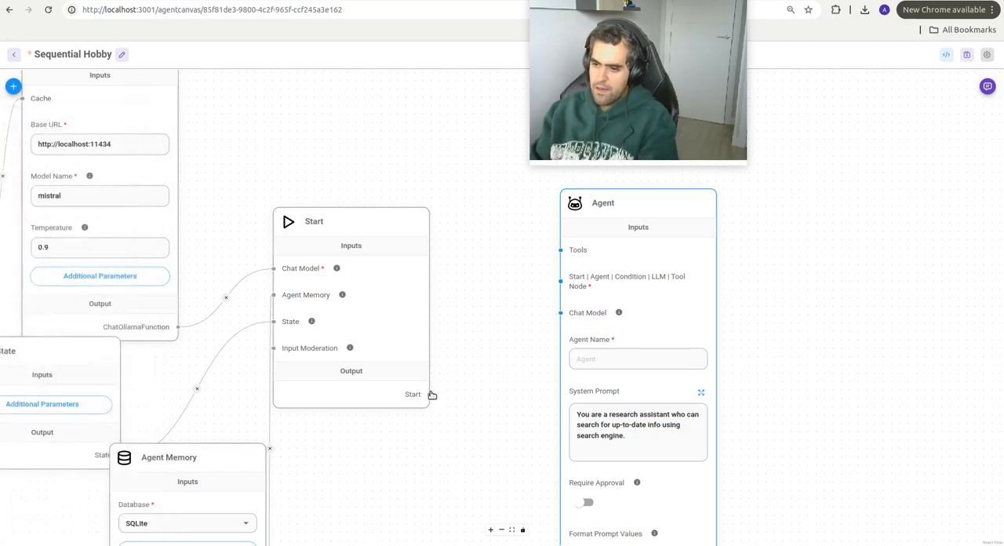
Step: Connect the Start output to the Agent's Start | Agent | Condition | LLM | Tool Node input, and the ChatOllama Function output to its Chat Model input
{"action": "left_click_drag", "start_coordinate": [430, 393], "coordinate": [591, 268]}
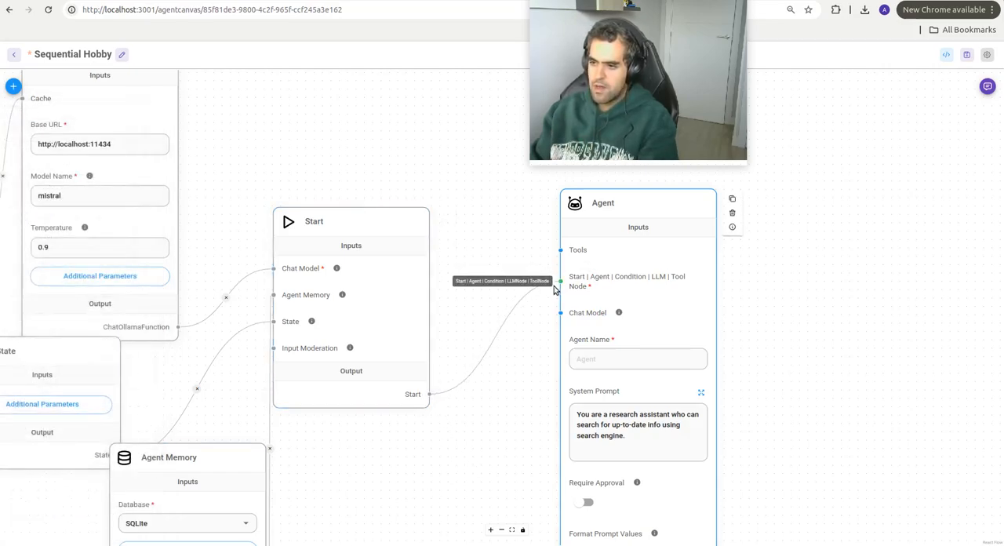
{"action": "left_click_drag", "start_coordinate": [530, 377], "coordinate": [481, 379]}
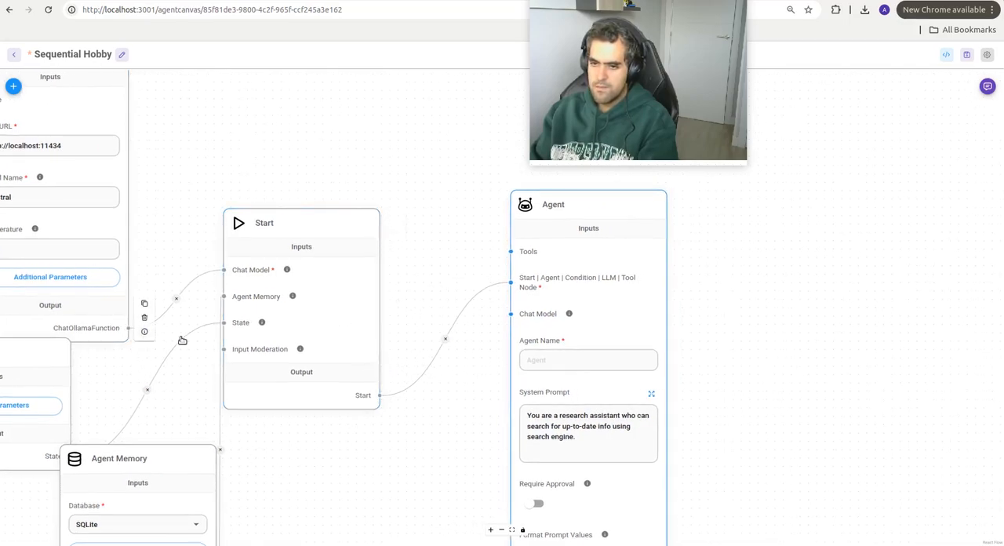
{"action": "key", "text": "ctrl+a"}
{"action": "left_click_drag", "start_coordinate": [167, 338], "coordinate": [165, 336]}
{"action": "right_click", "coordinate": [150, 346]}
{"action": "left_click", "coordinate": [139, 345]}
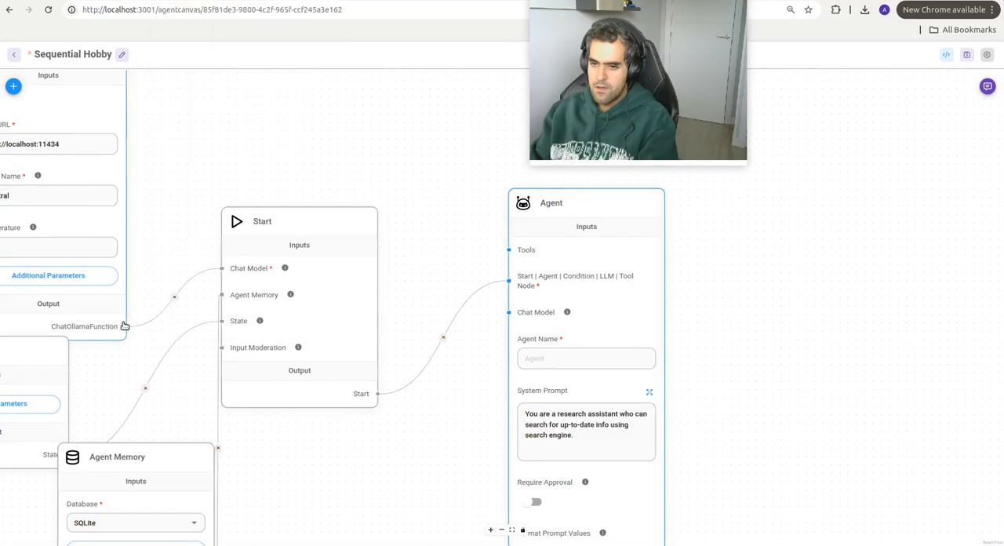
{"action": "mouse_move", "coordinate": [129, 329]}
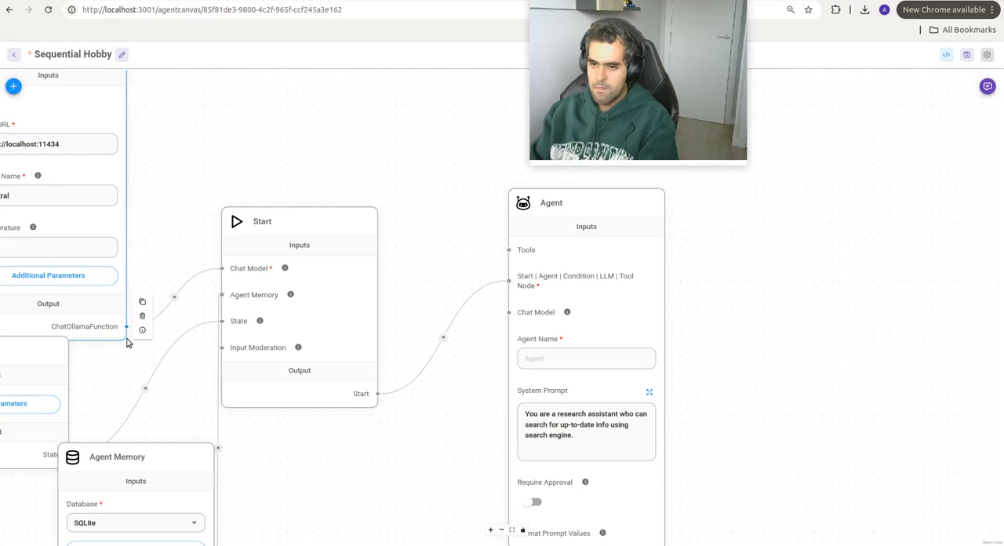
{"action": "scroll", "coordinate": [128, 342], "scroll_direction": "up", "scroll_amount": 3}
{"action": "left_click_drag", "start_coordinate": [131, 309], "coordinate": [725, 287]}
Step: Name the agent Start Agent in the Agent node
{"action": "left_click", "coordinate": [792, 365]}
{"action": "type", "text": "S"}
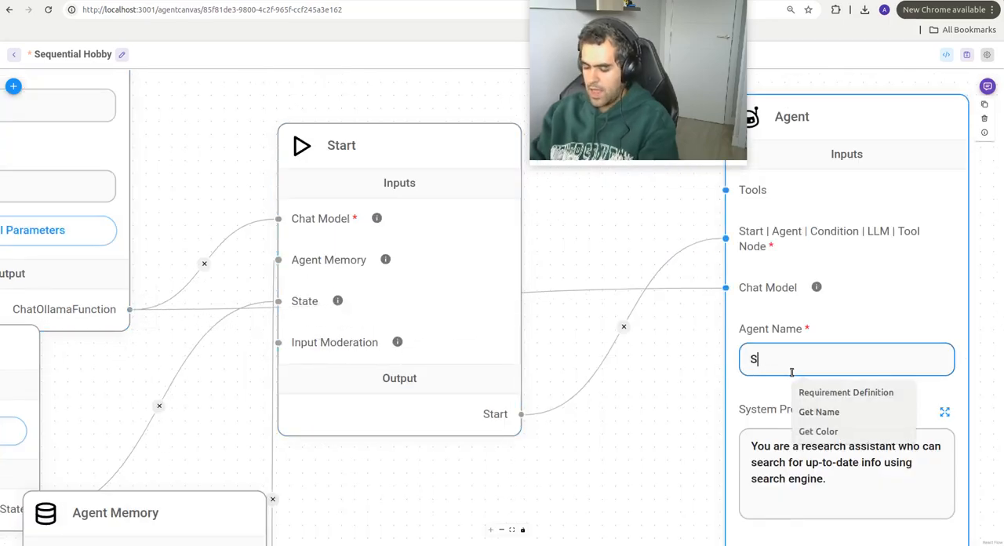
{"action": "type", "text": "tart Agent"}
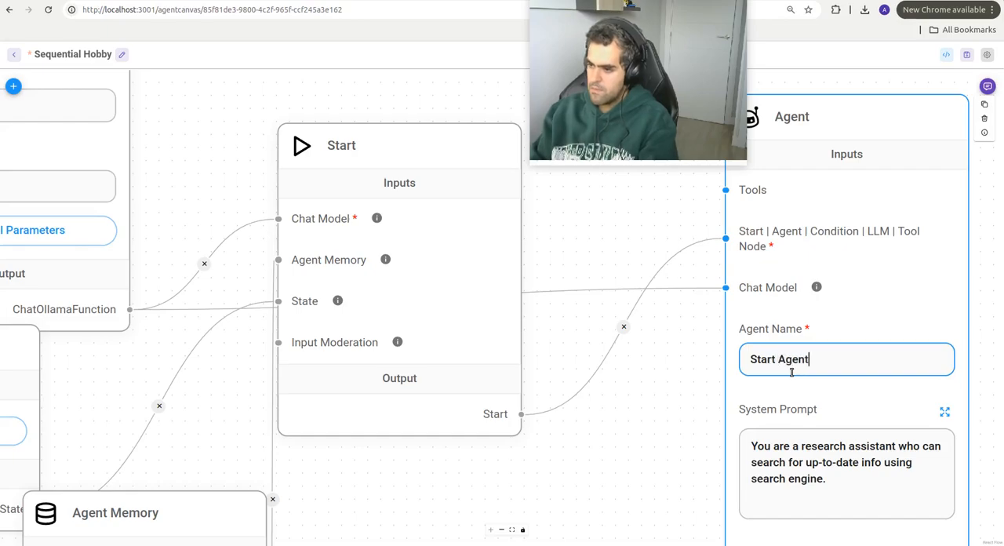
Step: Replace the Start Agent's system prompt with "You are a research assistant who says hi to the user."
{"action": "left_click", "coordinate": [823, 450]}
{"action": "left_click_drag", "start_coordinate": [681, 400], "coordinate": [495, 380]}
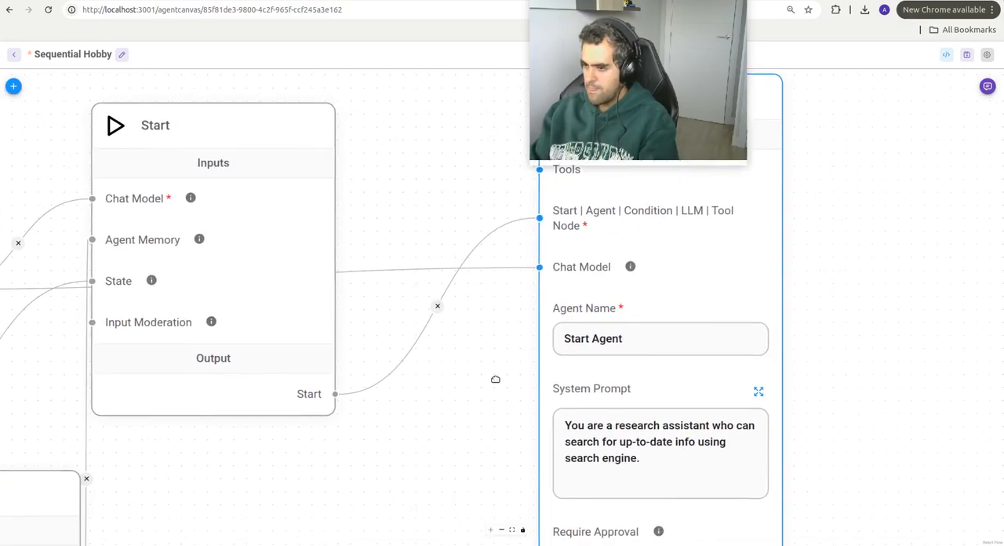
{"action": "left_click_drag", "start_coordinate": [736, 426], "coordinate": [685, 454]}
{"action": "double_click", "coordinate": [686, 454]}
{"action": "key", "text": "BackSpace"}
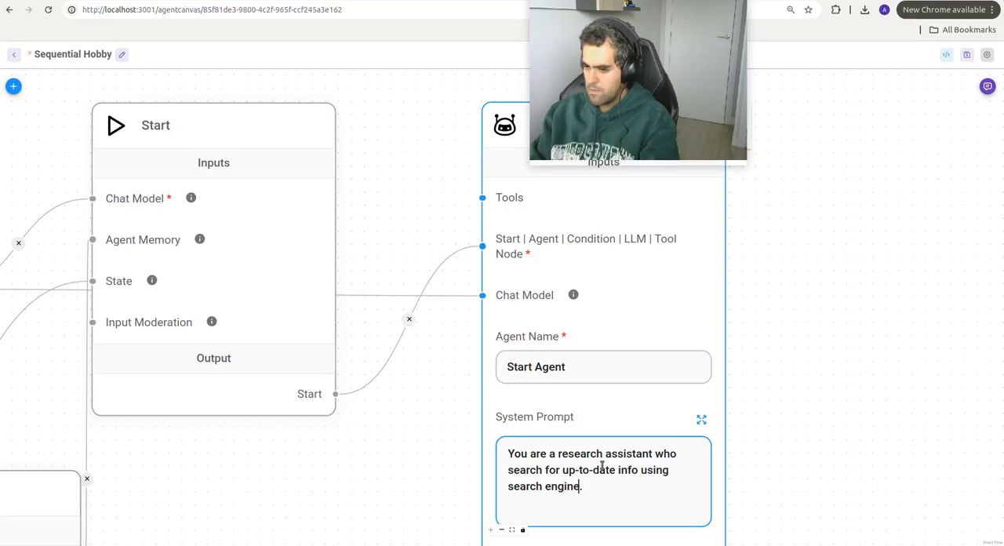
{"action": "key", "text": "BackSpace"}
{"action": "key", "text": "BackSpace"}
{"action": "key", "text": "BackSpace"}
{"action": "key", "text": "BackSpace"}
{"action": "key", "text": "BackSpace"}
{"action": "key", "text": "BackSpace"}
{"action": "key", "text": "BackSpace"}
{"action": "key", "text": "BackSpace"}
{"action": "key", "text": "BackSpace"}
{"action": "key", "text": "BackSpace"}
{"action": "key", "text": "BackSpace"}
{"action": "key", "text": "BackSpace"}
{"action": "key", "text": "BackSpace"}
{"action": "key", "text": "BackSpace"}
{"action": "key", "text": "BackSpace"}
{"action": "key", "text": "BackSpace"}
{"action": "key", "text": "BackSpace"}
{"action": "key", "text": "BackSpace"}
{"action": "key", "text": "BackSpace"}
{"action": "key", "text": "BackSpace"}
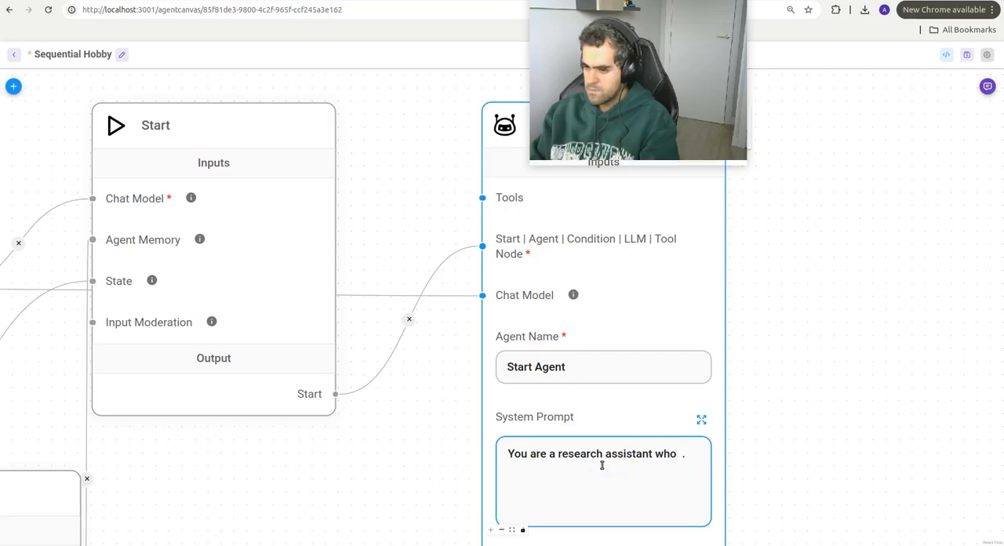
{"action": "type", "text": "says h"}
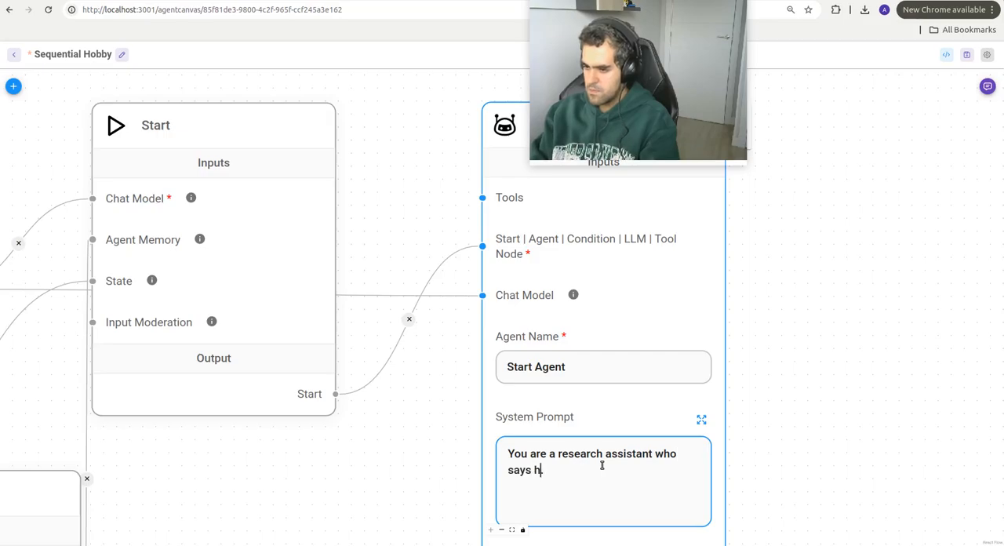
{"action": "type", "text": "i to the user"}
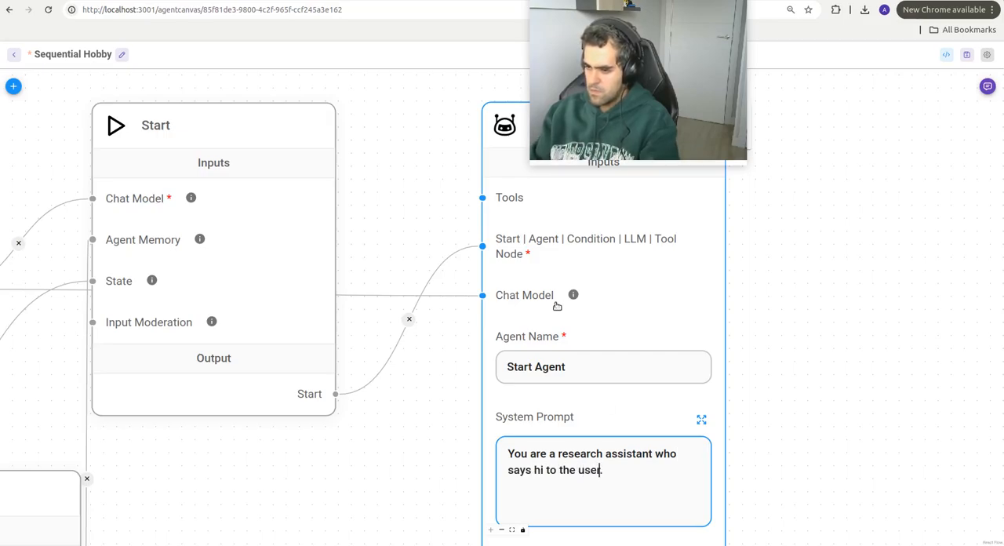
Step: Add the sequential Condition node beyond the Agent node and connect the Agent output to its Start | Agent | LLM | Tool Node input
{"action": "scroll", "coordinate": [776, 324], "scroll_direction": "down", "scroll_amount": 3}
{"action": "left_click_drag", "start_coordinate": [777, 325], "coordinate": [731, 235]}
{"action": "left_click_drag", "start_coordinate": [743, 278], "coordinate": [677, 494]}
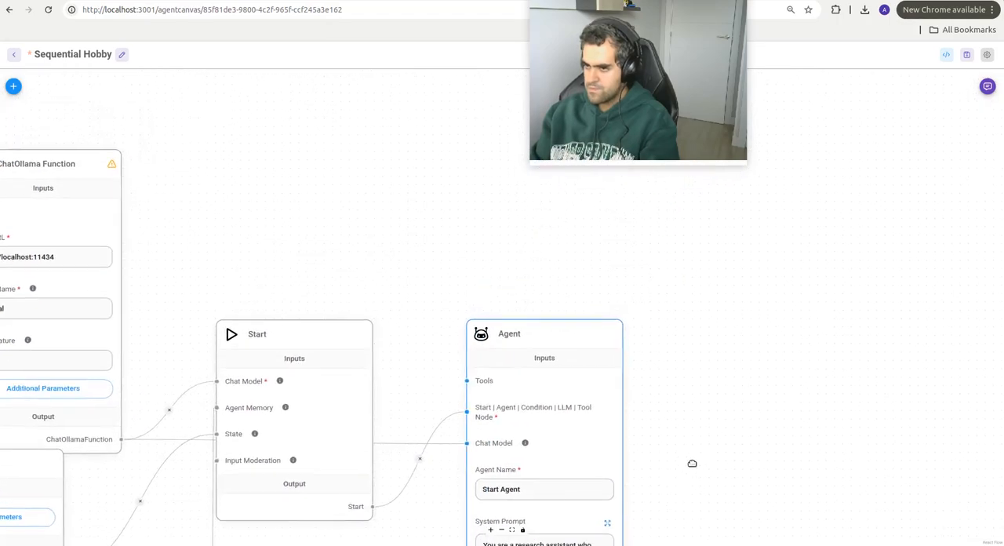
{"action": "left_click_drag", "start_coordinate": [404, 280], "coordinate": [372, 236]}
{"action": "scroll", "coordinate": [372, 236], "scroll_direction": "down", "scroll_amount": 3}
{"action": "left_click_drag", "start_coordinate": [625, 422], "coordinate": [447, 339]}
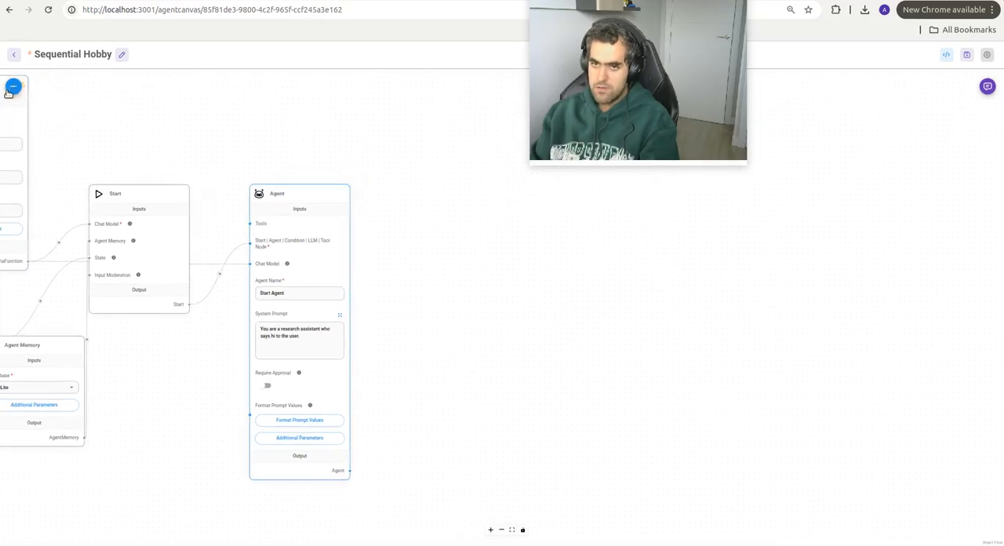
{"action": "left_click", "coordinate": [14, 87]}
{"action": "double_click", "coordinate": [61, 131]}
{"action": "type", "text": "condition"}
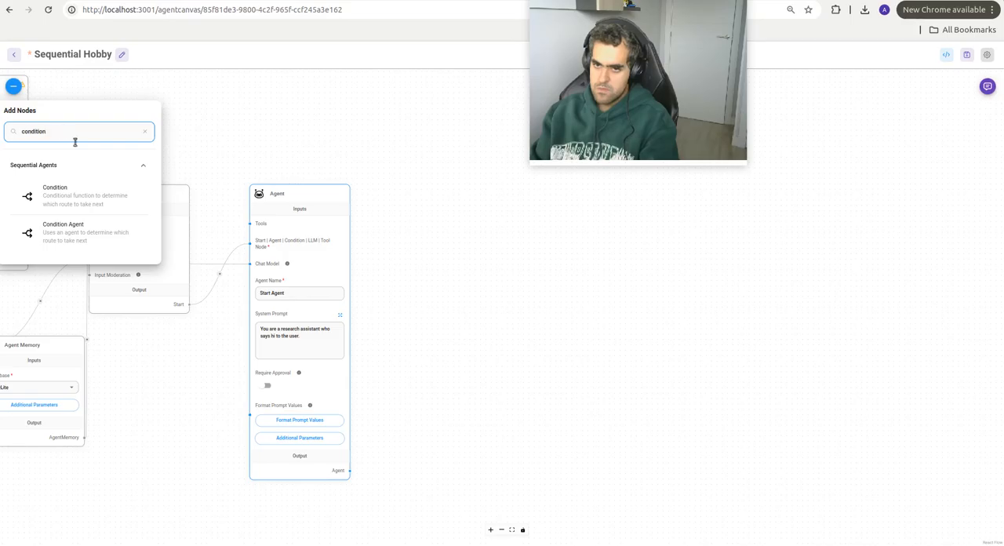
{"action": "left_click_drag", "start_coordinate": [55, 194], "coordinate": [560, 251]}
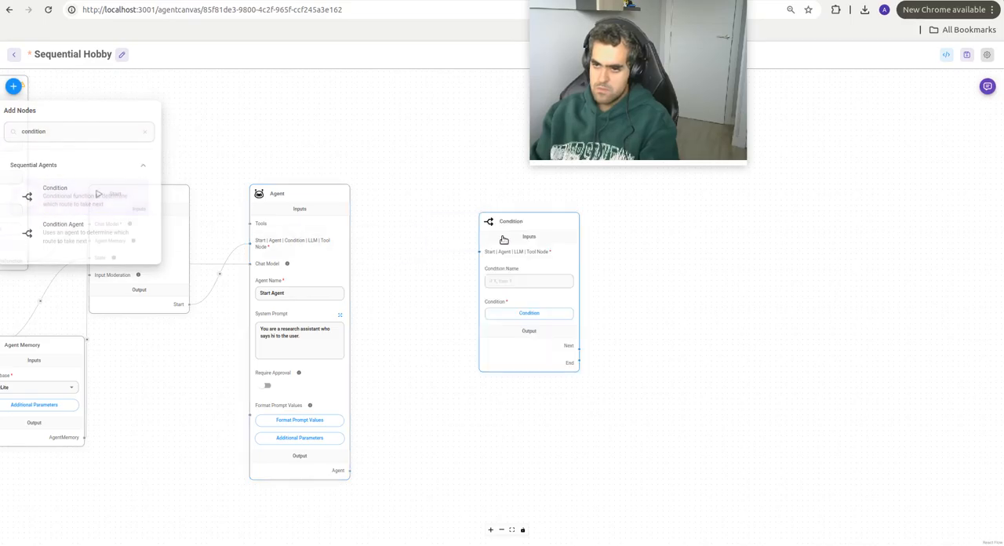
{"action": "left_click_drag", "start_coordinate": [350, 470], "coordinate": [440, 231]}
{"action": "left_click_drag", "start_coordinate": [470, 191], "coordinate": [438, 183]}
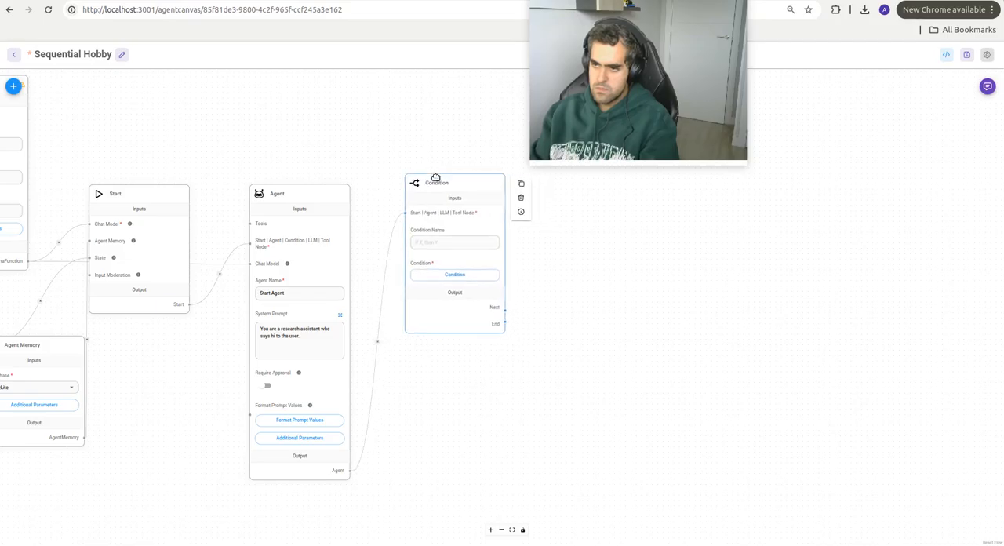
{"action": "left_click", "coordinate": [453, 276]}
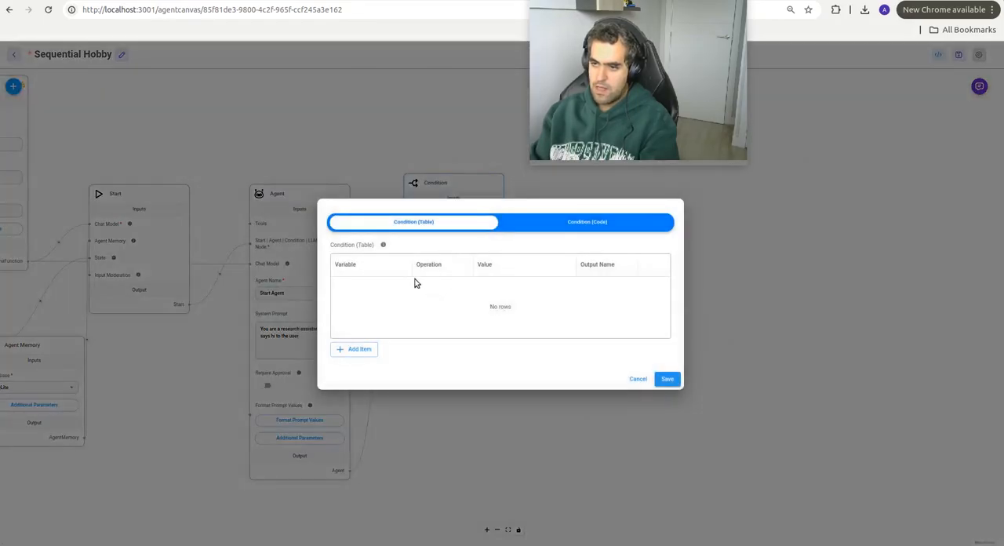
{"action": "left_click", "coordinate": [355, 350]}
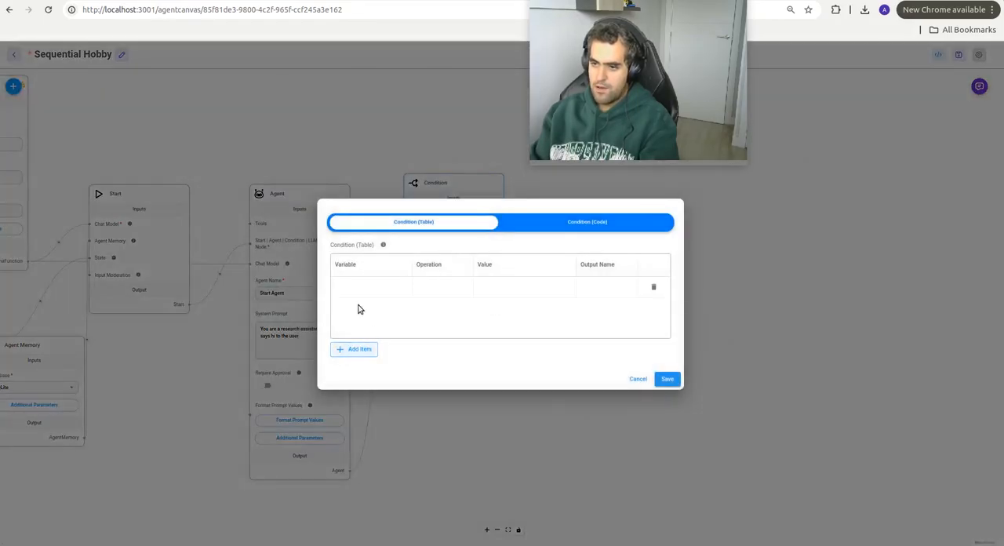
{"action": "left_click", "coordinate": [639, 379]}
Step: Add a custom state item with the key name and the Replace operation to the State node
{"action": "scroll", "coordinate": [439, 427], "scroll_direction": "left", "scroll_amount": 5}
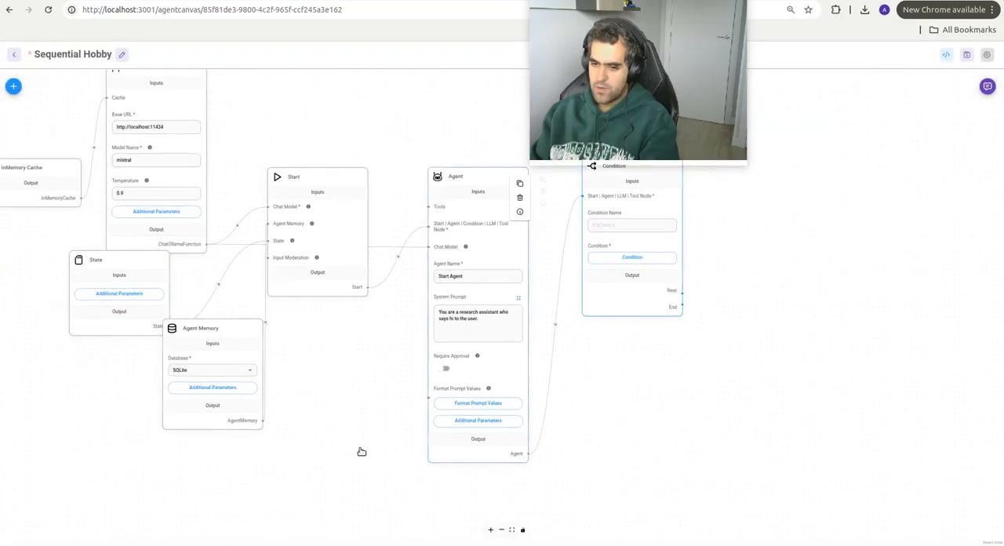
{"action": "left_click", "coordinate": [110, 296]}
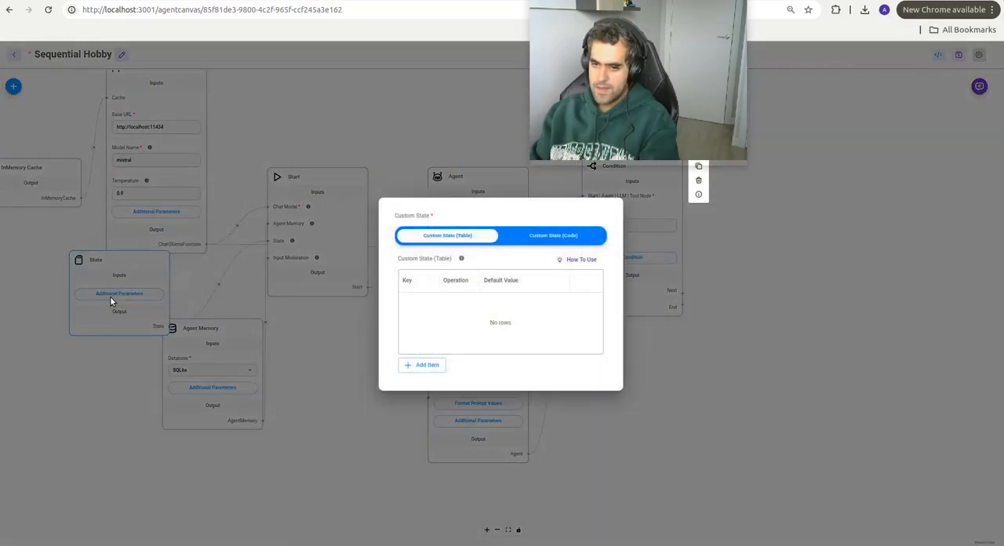
{"action": "left_click", "coordinate": [424, 363]}
{"action": "left_click", "coordinate": [413, 300]}
{"action": "type", "text": "nam"}
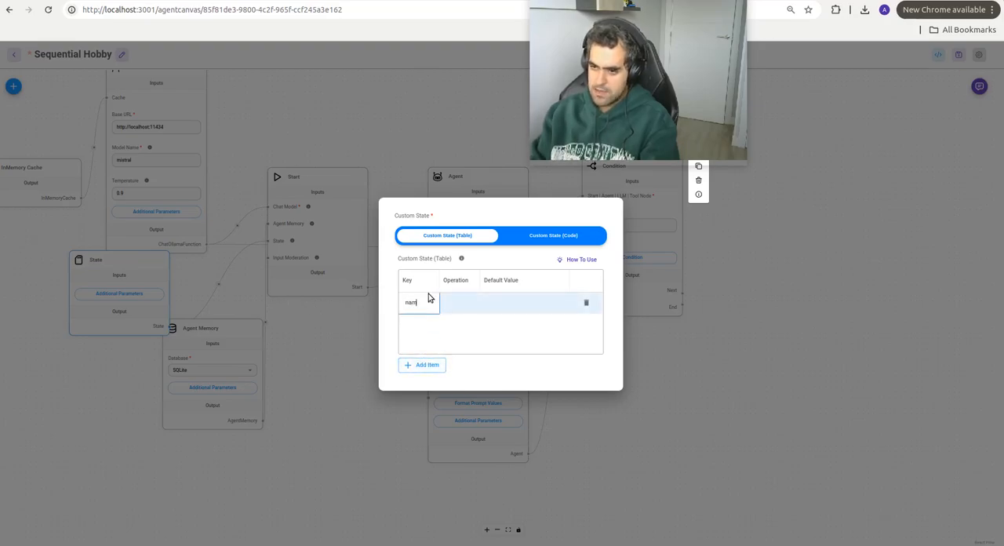
{"action": "type", "text": "e"}
{"action": "double_click", "coordinate": [464, 310]}
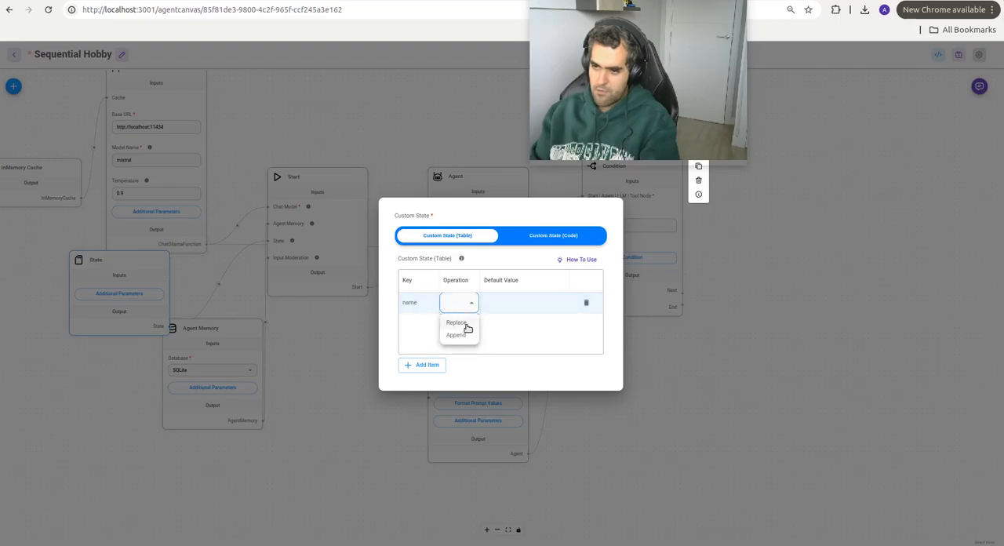
{"action": "left_click", "coordinate": [481, 322]}
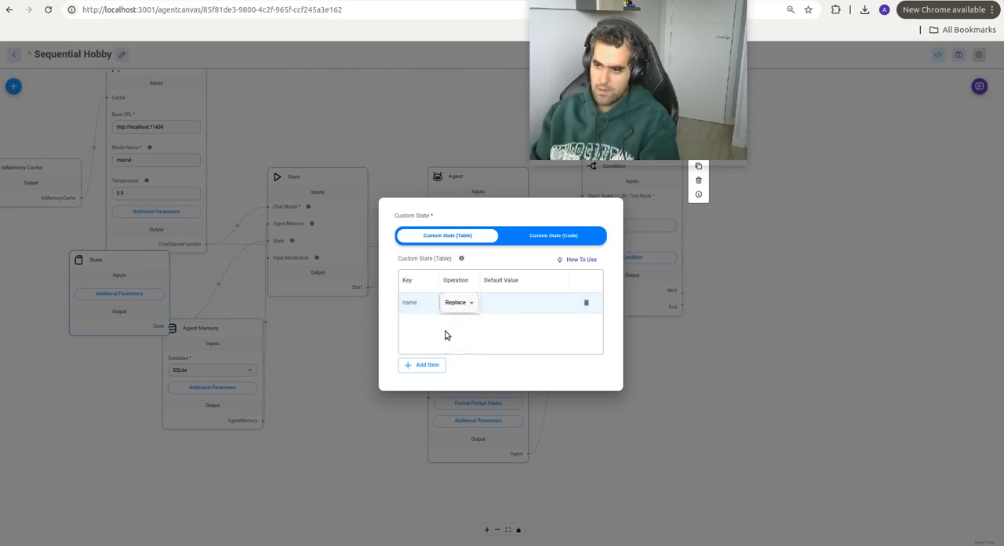
Step: Add a second custom state item with the key hobbies and the Append operation, leaving both default values empty
{"action": "left_click", "coordinate": [426, 365]}
{"action": "left_click", "coordinate": [419, 325]}
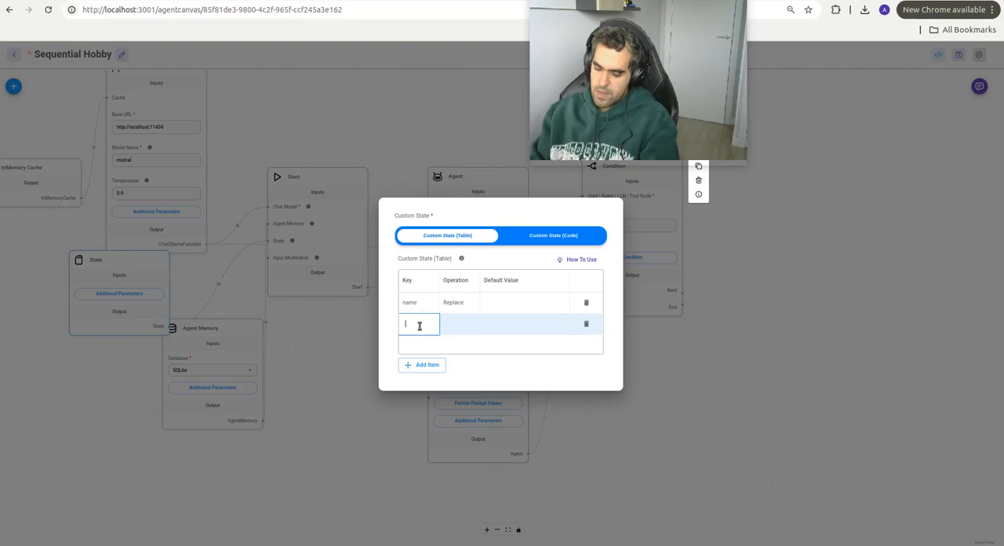
{"action": "type", "text": "hobbies"}
{"action": "key", "text": "Tab"}
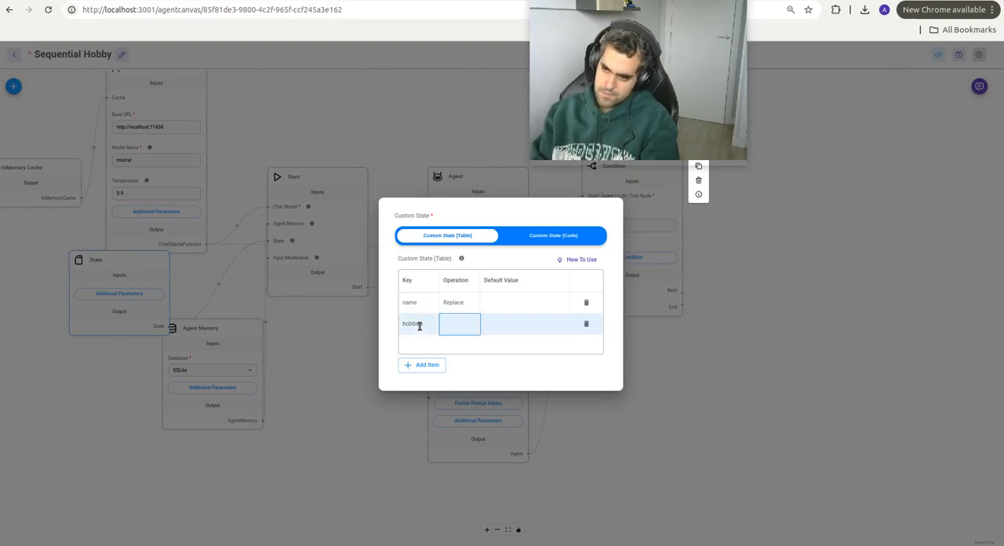
{"action": "left_click", "coordinate": [463, 333]}
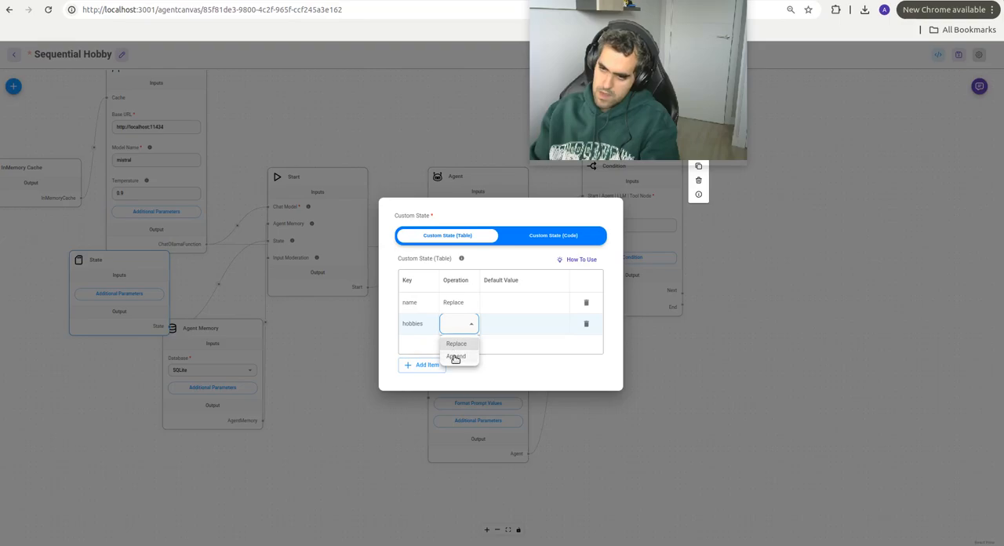
{"action": "left_click", "coordinate": [471, 357]}
{"action": "left_click", "coordinate": [494, 345]}
{"action": "left_click", "coordinate": [507, 305]}
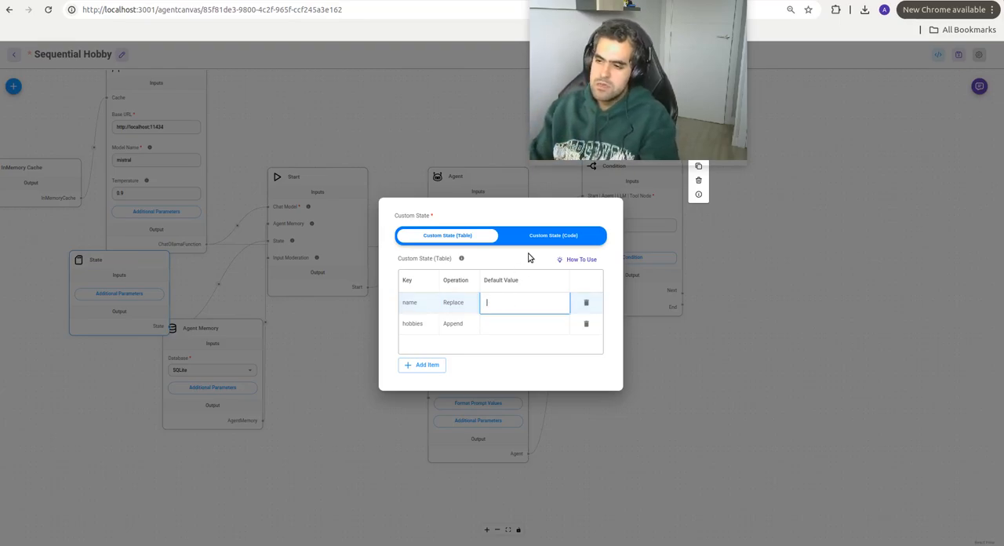
{"action": "left_click", "coordinate": [693, 316]}
Step: Name the condition Router in the Condition node
{"action": "left_click_drag", "start_coordinate": [731, 288], "coordinate": [672, 319]}
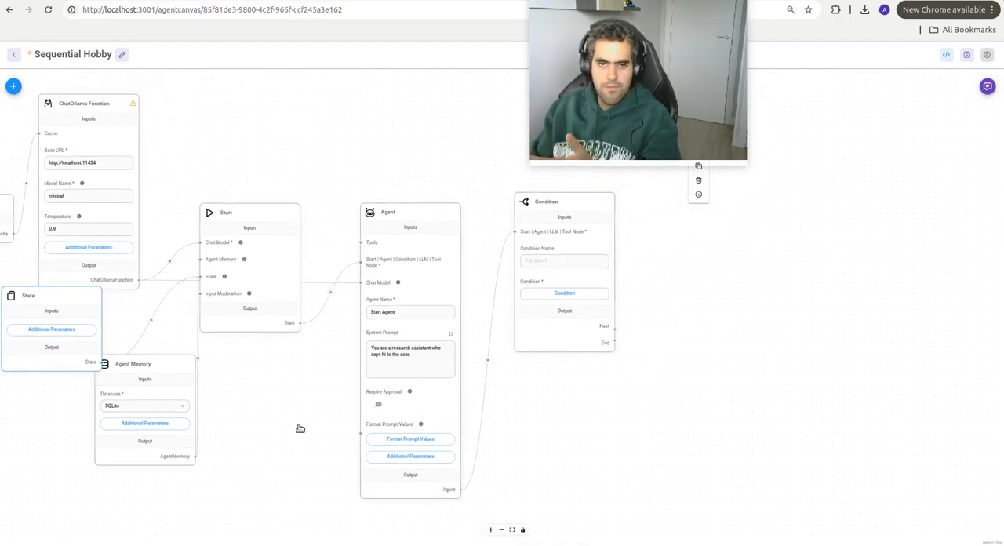
{"action": "left_click_drag", "start_coordinate": [661, 280], "coordinate": [530, 336]}
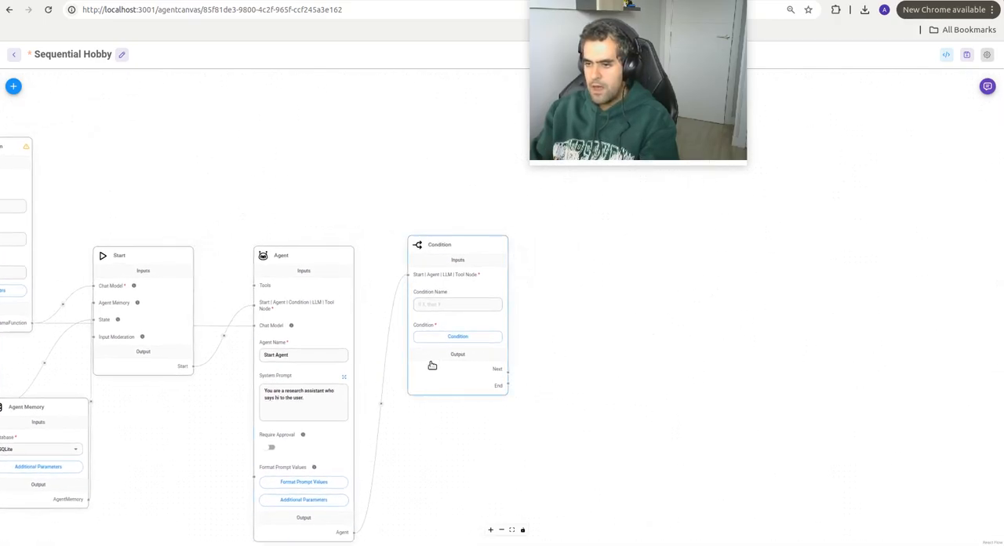
{"action": "left_click", "coordinate": [450, 304]}
{"action": "type", "text": "Route"}
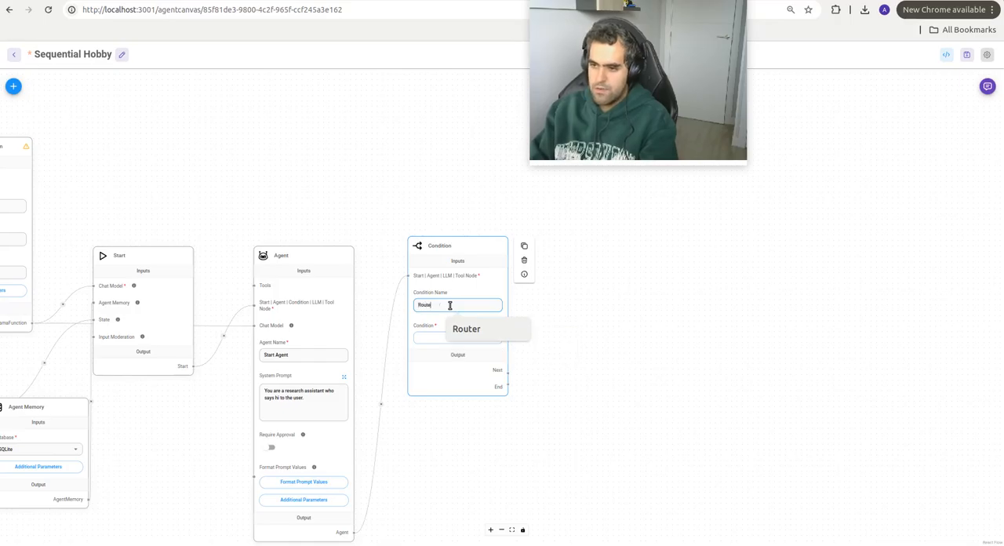
{"action": "type", "text": "r"}
Step: Add a condition row to Router testing whether $flow.state.name Is Empty, with the output name get_name
{"action": "left_click_drag", "start_coordinate": [565, 345], "coordinate": [431, 376]}
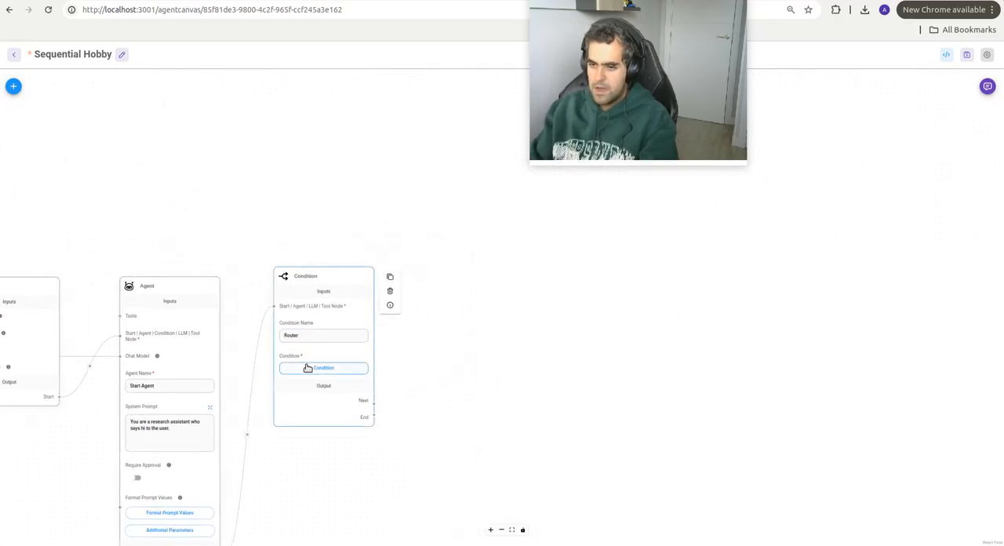
{"action": "left_click", "coordinate": [308, 368]}
{"action": "left_click", "coordinate": [363, 349]}
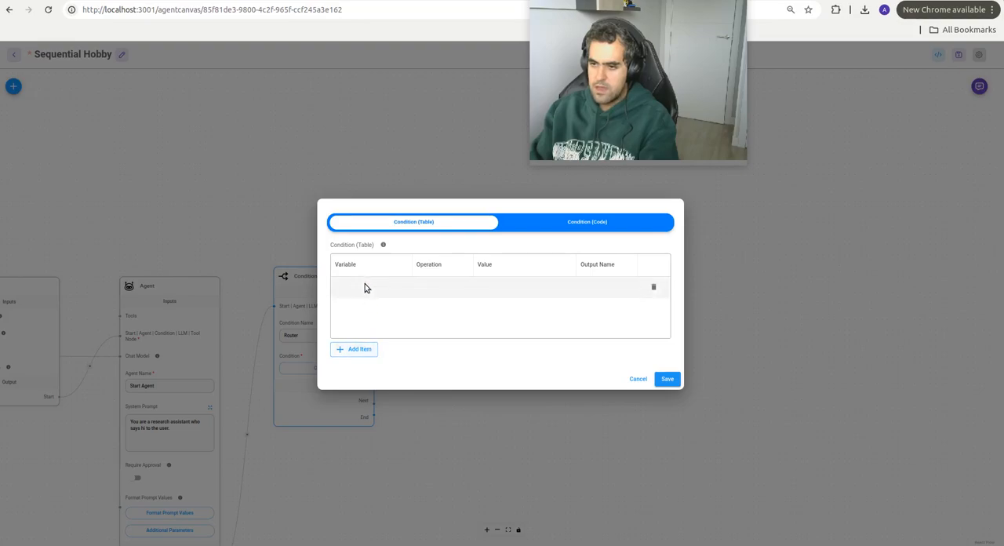
{"action": "left_click", "coordinate": [369, 287]}
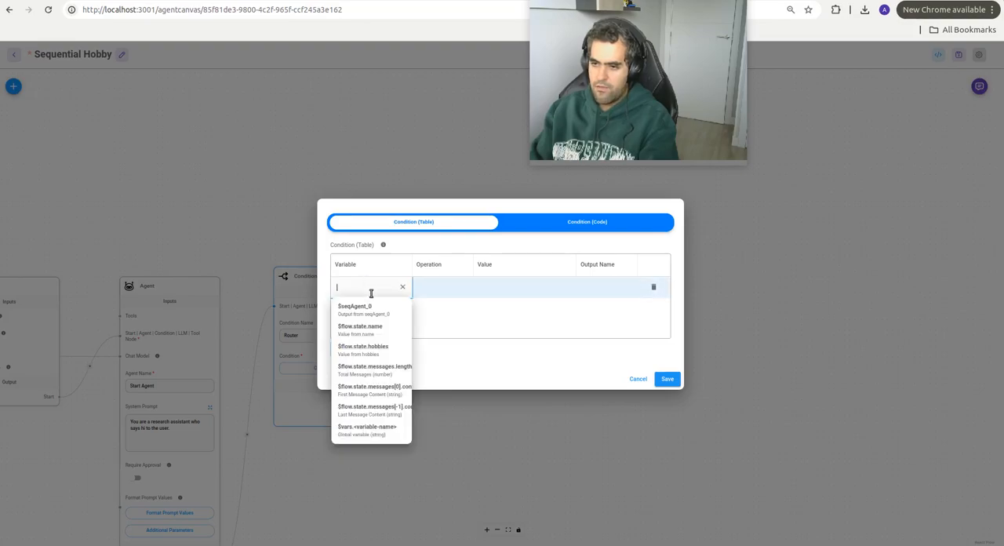
{"action": "left_click", "coordinate": [371, 335]}
{"action": "left_click", "coordinate": [431, 289]}
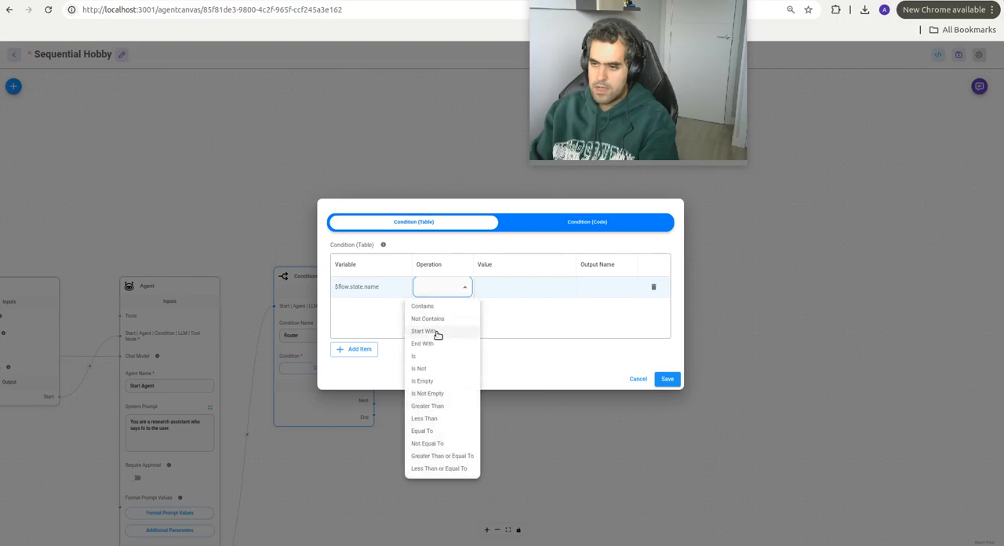
{"action": "left_click", "coordinate": [430, 382]}
{"action": "left_click", "coordinate": [590, 290]}
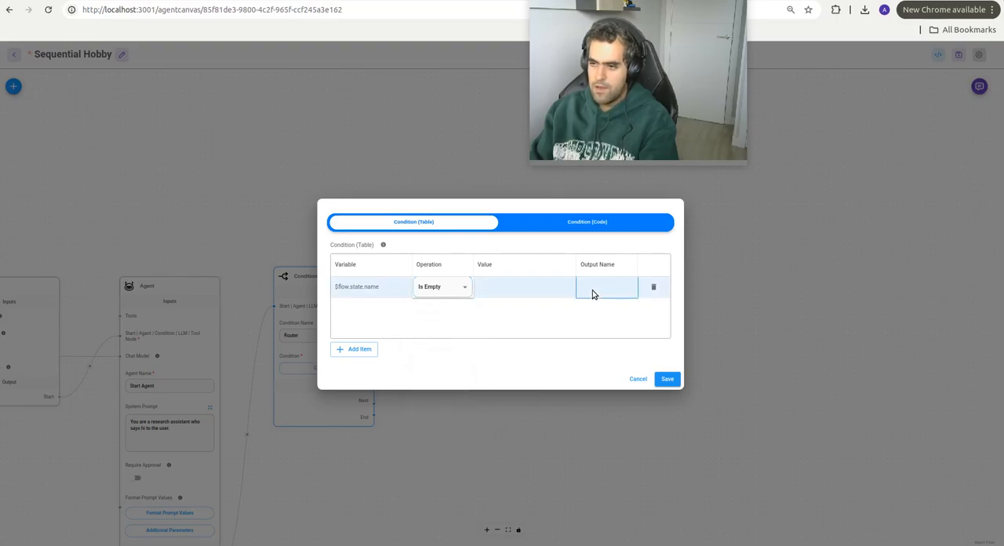
{"action": "double_click", "coordinate": [593, 290]}
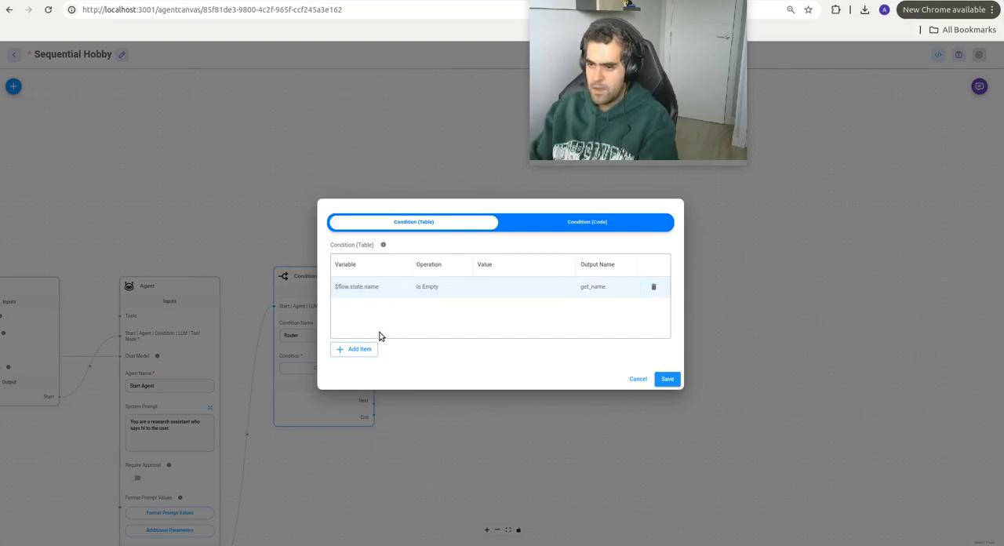
Step: Add a second condition row testing whether $flow.state.hobbies Is Empty, with the output name get_hobbies
{"action": "left_click", "coordinate": [353, 349]}
{"action": "double_click", "coordinate": [377, 313]}
{"action": "left_click", "coordinate": [384, 314]}
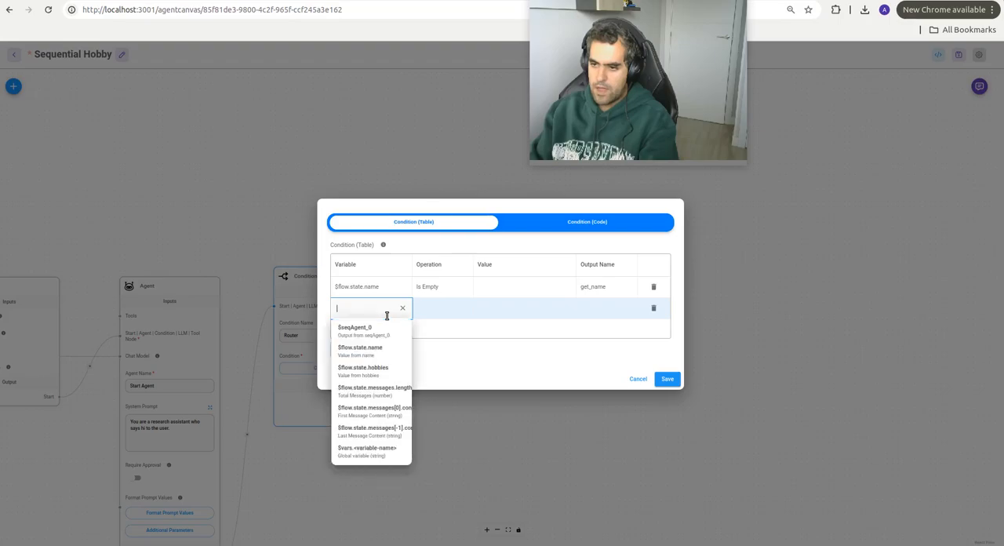
{"action": "left_click", "coordinate": [383, 369]}
{"action": "left_click", "coordinate": [434, 306]}
{"action": "double_click", "coordinate": [434, 305]}
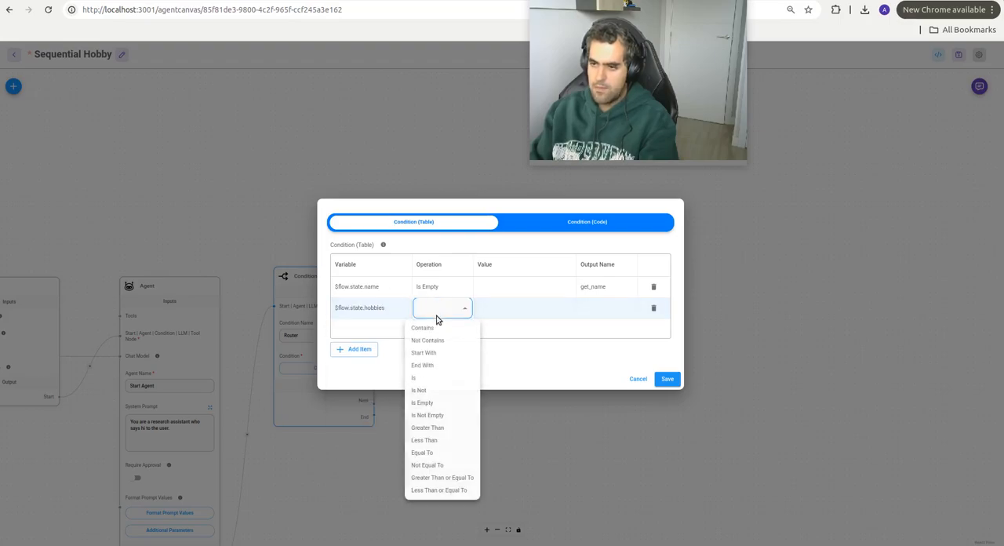
{"action": "left_click", "coordinate": [479, 389]}
{"action": "left_click", "coordinate": [616, 308]}
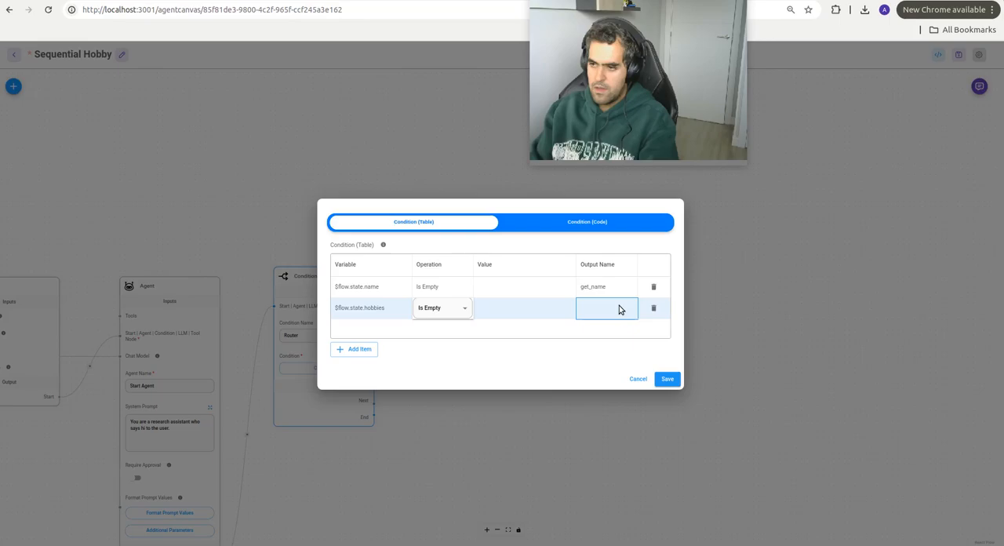
{"action": "double_click", "coordinate": [602, 309]}
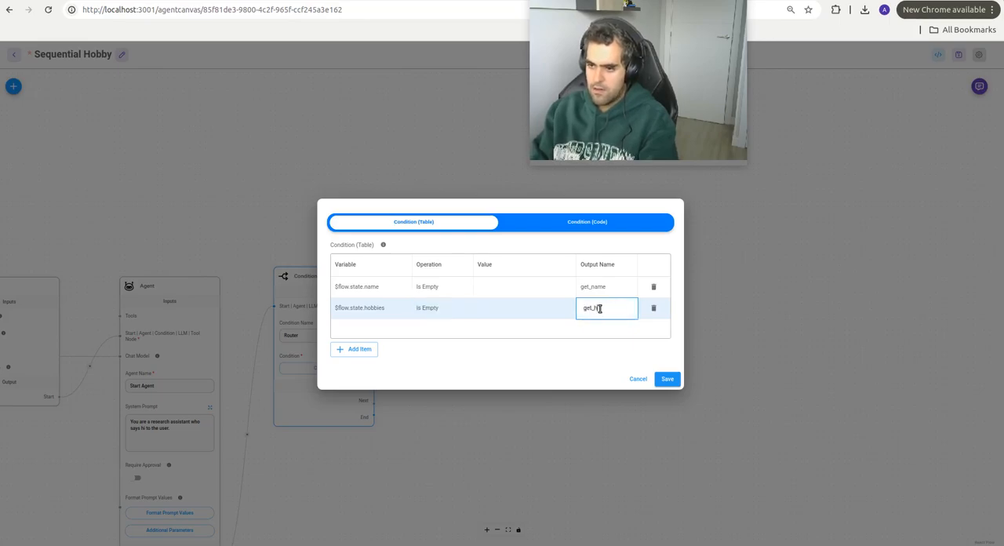
{"action": "left_click", "coordinate": [535, 343]}
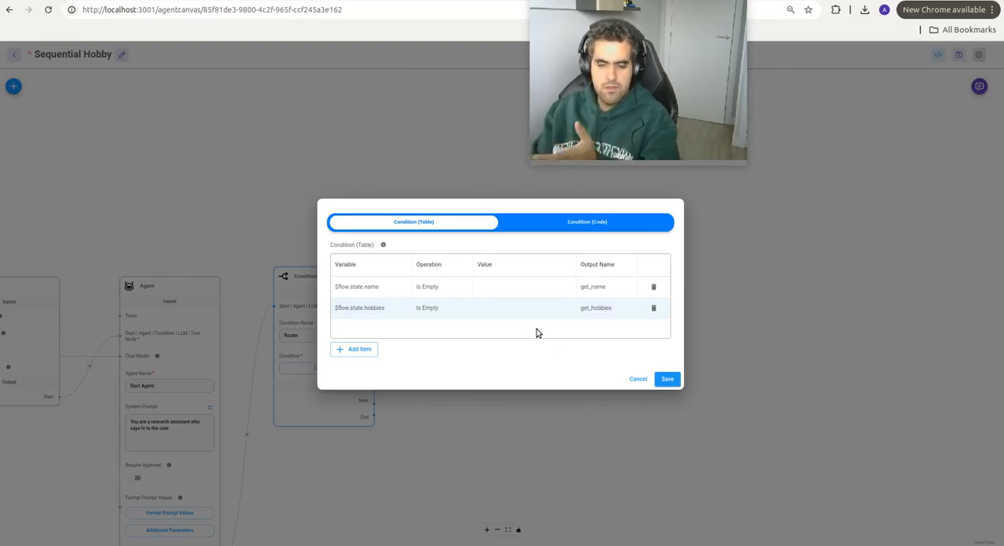
Step: Save the Router's condition table and add two Agent nodes beside Router, one above the other
{"action": "left_click", "coordinate": [668, 380]}
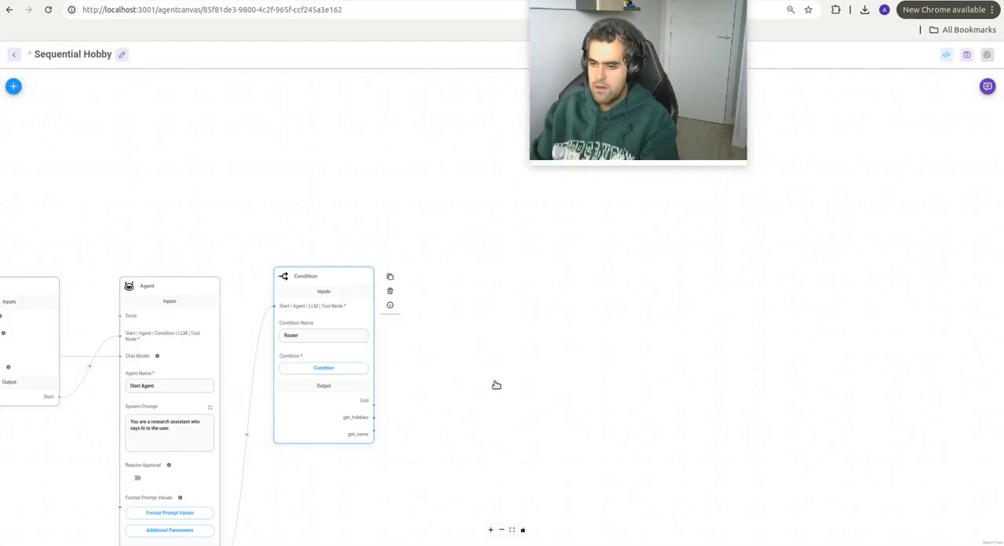
{"action": "left_click", "coordinate": [15, 88]}
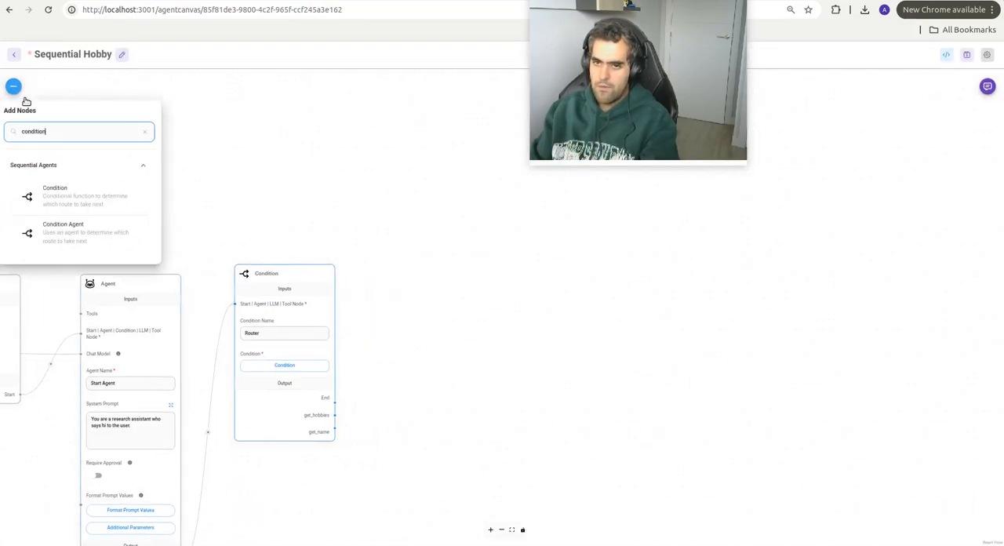
{"action": "double_click", "coordinate": [45, 130]}
{"action": "type", "text": "agent"}
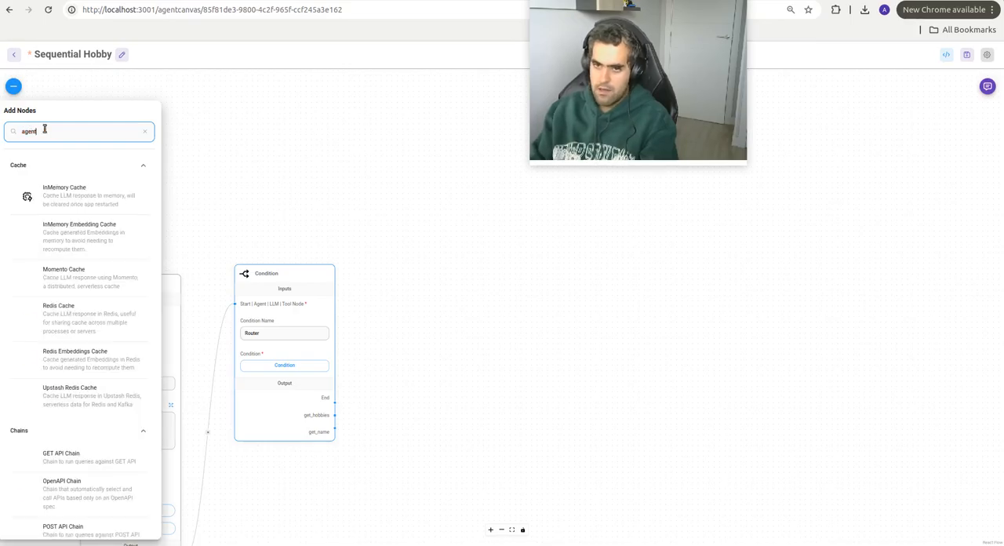
{"action": "left_click_drag", "start_coordinate": [65, 346], "coordinate": [381, 118]}
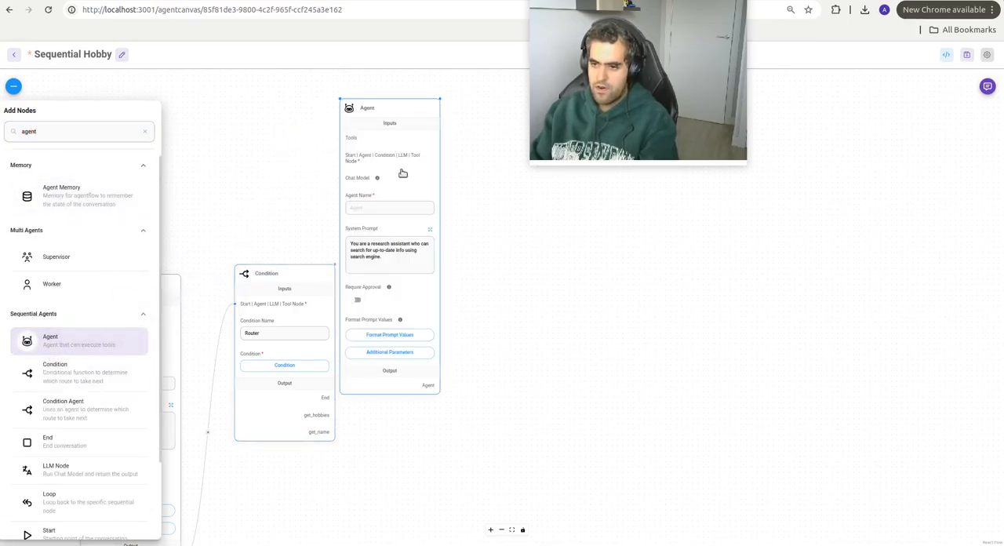
{"action": "left_click", "coordinate": [13, 86]}
{"action": "left_click_drag", "start_coordinate": [48, 339], "coordinate": [443, 426]}
{"action": "left_click_drag", "start_coordinate": [379, 113], "coordinate": [441, 101]}
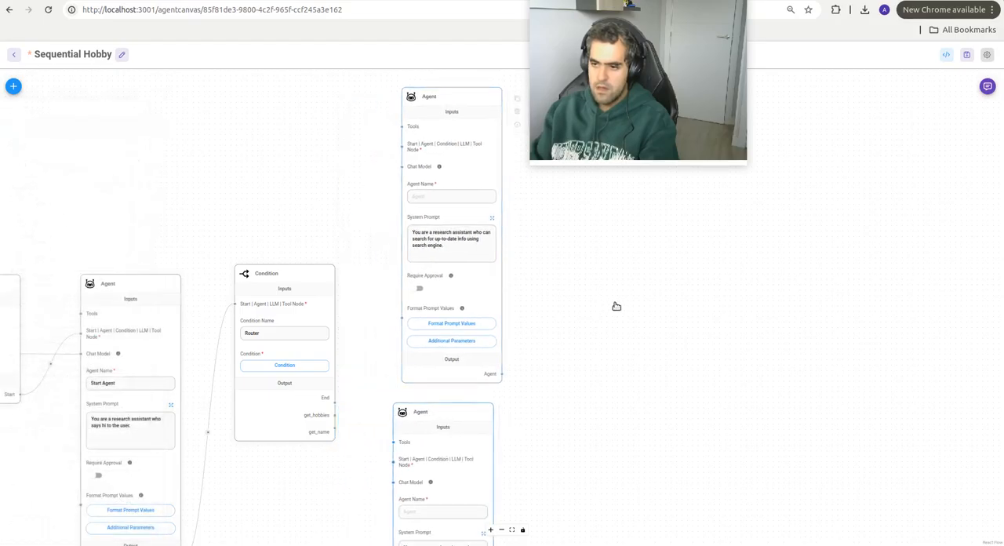
Step: Duplicate the lower new Agent node and place the copy directly beneath it
{"action": "left_click_drag", "start_coordinate": [568, 359], "coordinate": [516, 126]}
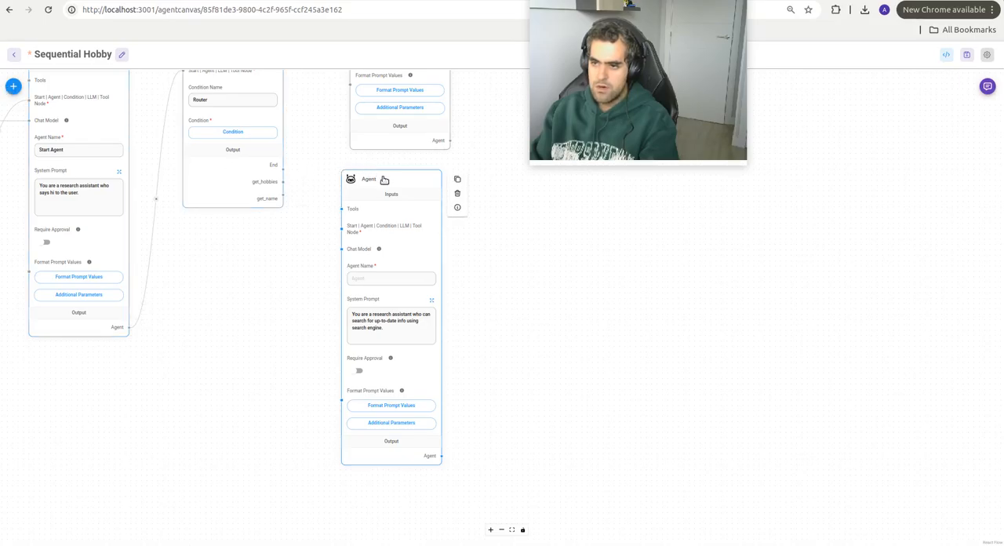
{"action": "left_click", "coordinate": [456, 182]}
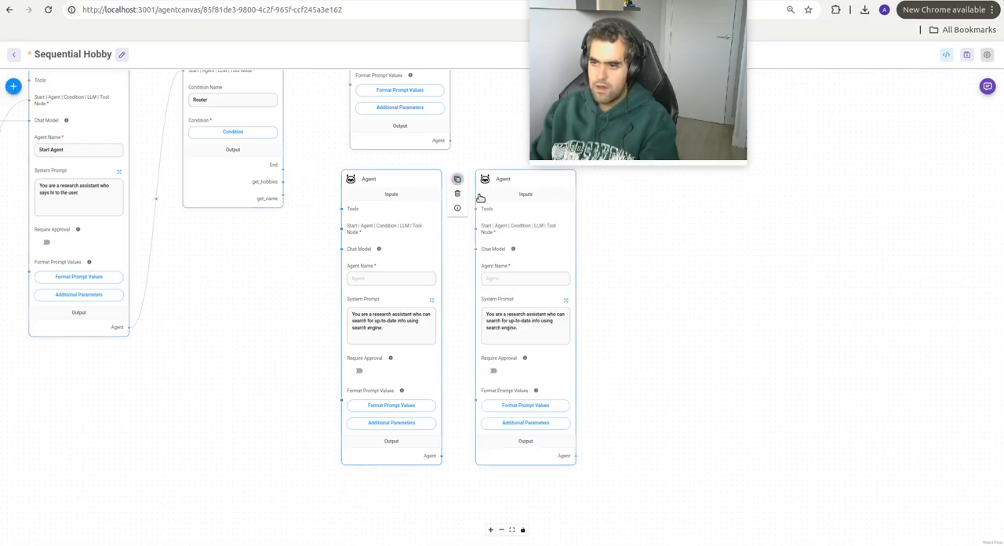
{"action": "left_click_drag", "start_coordinate": [490, 182], "coordinate": [367, 491]}
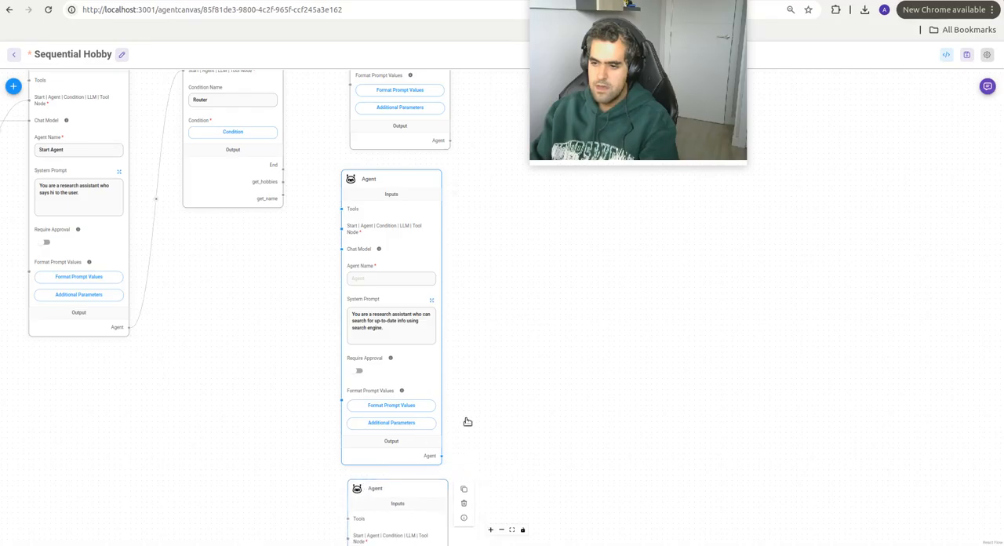
Step: Connect Router's get_hobbies output to the upper new Agent's node input and name that agent Get Hobbies
{"action": "left_click_drag", "start_coordinate": [489, 332], "coordinate": [569, 408]}
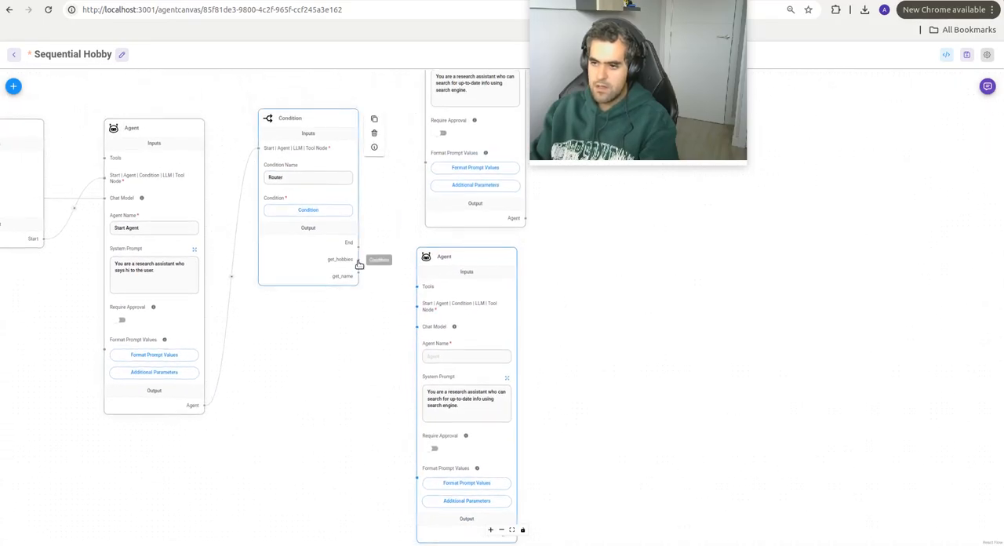
{"action": "left_click_drag", "start_coordinate": [358, 260], "coordinate": [426, 111]}
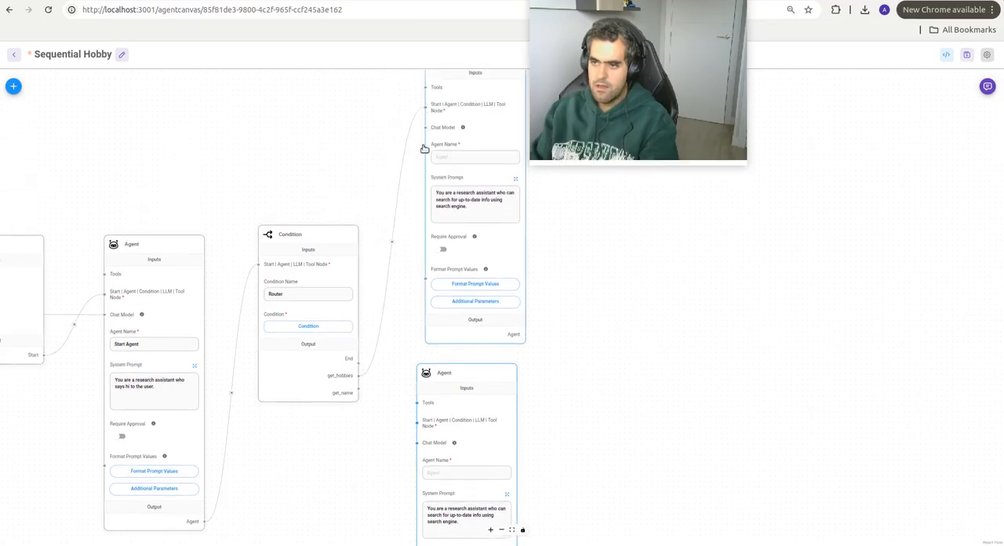
{"action": "left_click", "coordinate": [452, 156]}
{"action": "type", "text": "Get Hobby"}
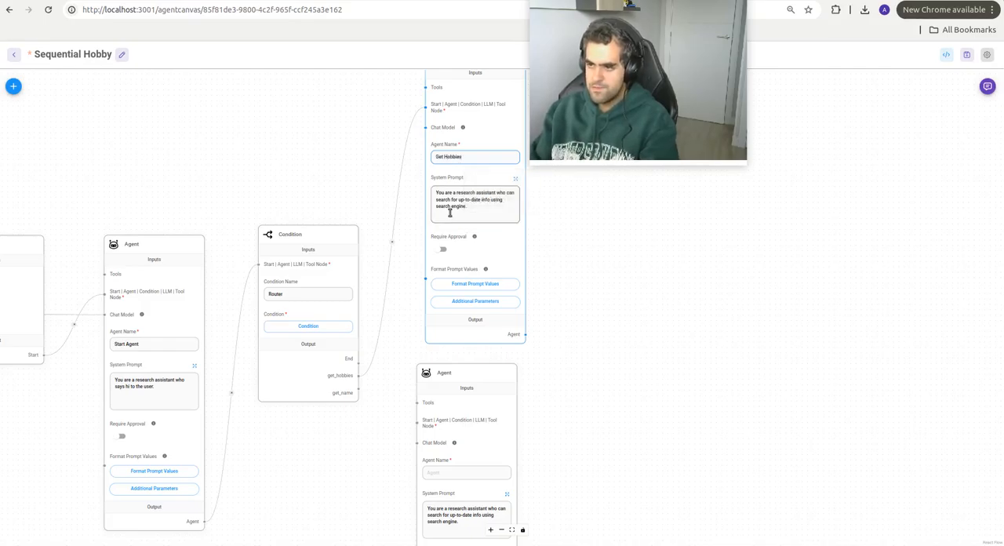
Step: Connect Router's get_name output to the middle Agent's node input and name that agent Get Name
{"action": "left_click", "coordinate": [459, 398]}
{"action": "left_click_drag", "start_coordinate": [359, 392], "coordinate": [416, 439]}
{"action": "left_click", "coordinate": [437, 473]}
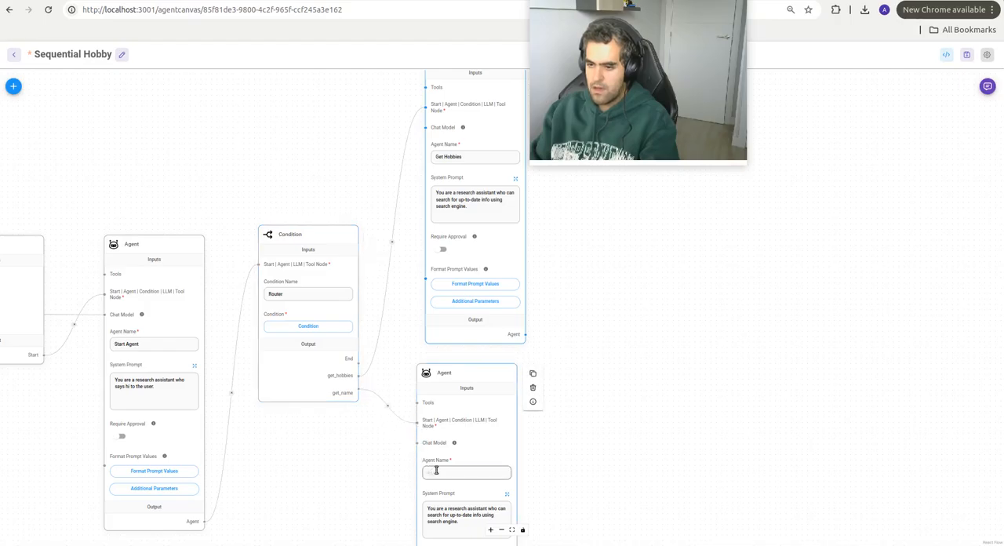
{"action": "type", "text": "Get Name"}
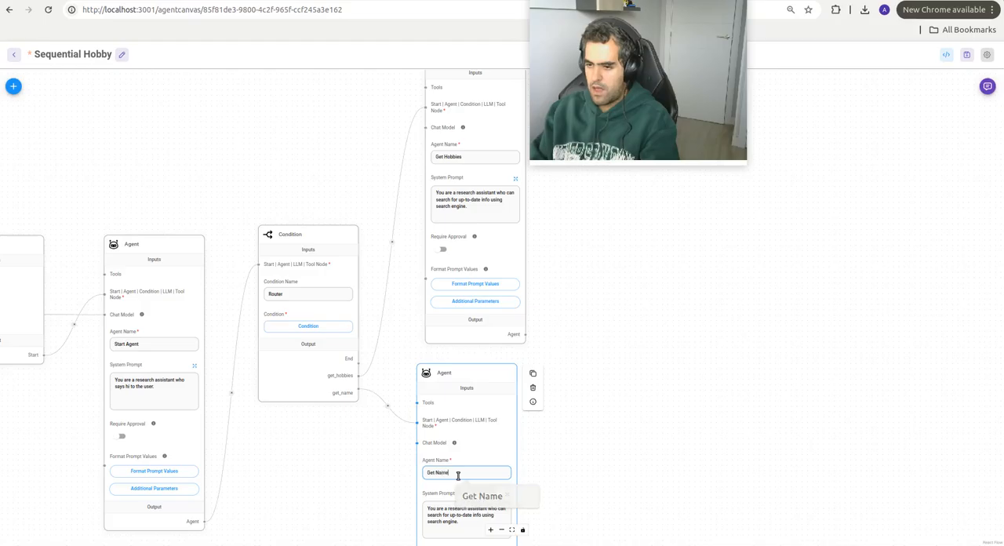
Step: Connect Router's End output to the lowest Agent's node input and name that agent Hobbies Talk
{"action": "left_click_drag", "start_coordinate": [382, 481], "coordinate": [338, 210]}
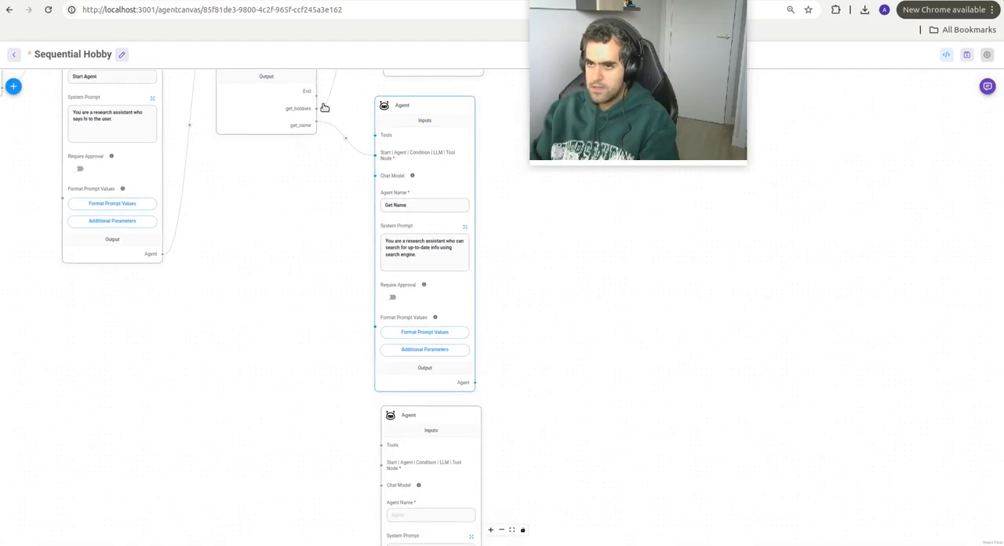
{"action": "mouse_move", "coordinate": [317, 100]}
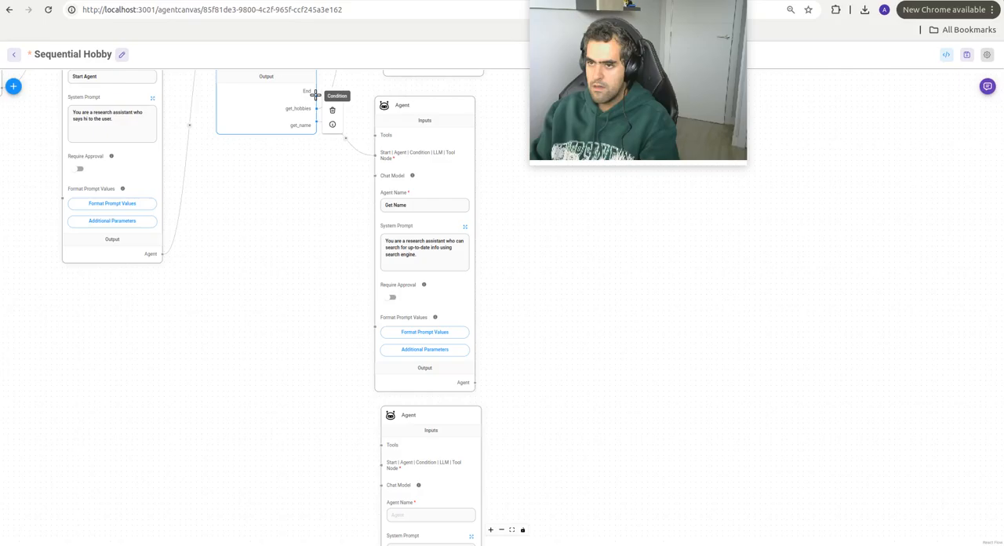
{"action": "left_click_drag", "start_coordinate": [317, 96], "coordinate": [374, 358]}
{"action": "right_click", "coordinate": [374, 358]}
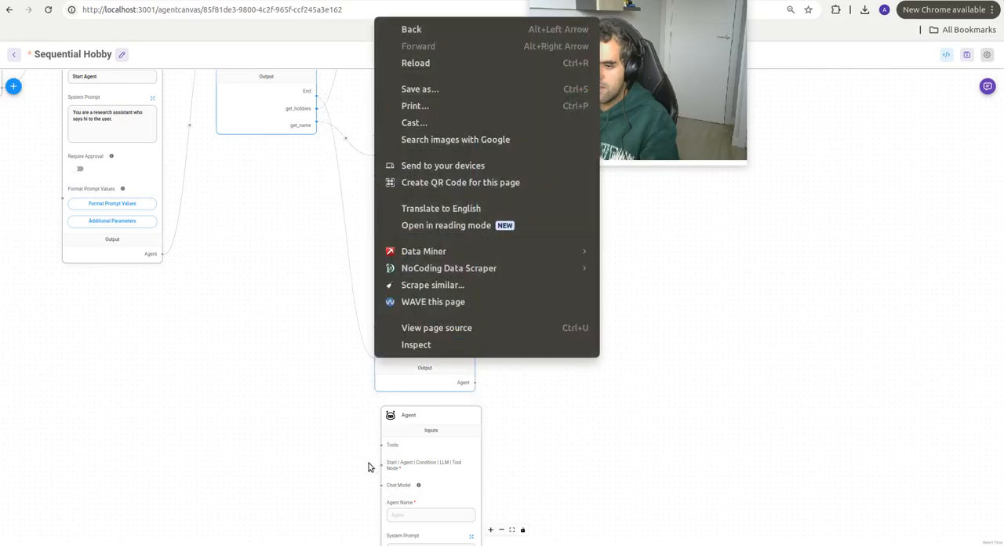
{"action": "left_click", "coordinate": [358, 435]}
{"action": "left_click", "coordinate": [378, 468]}
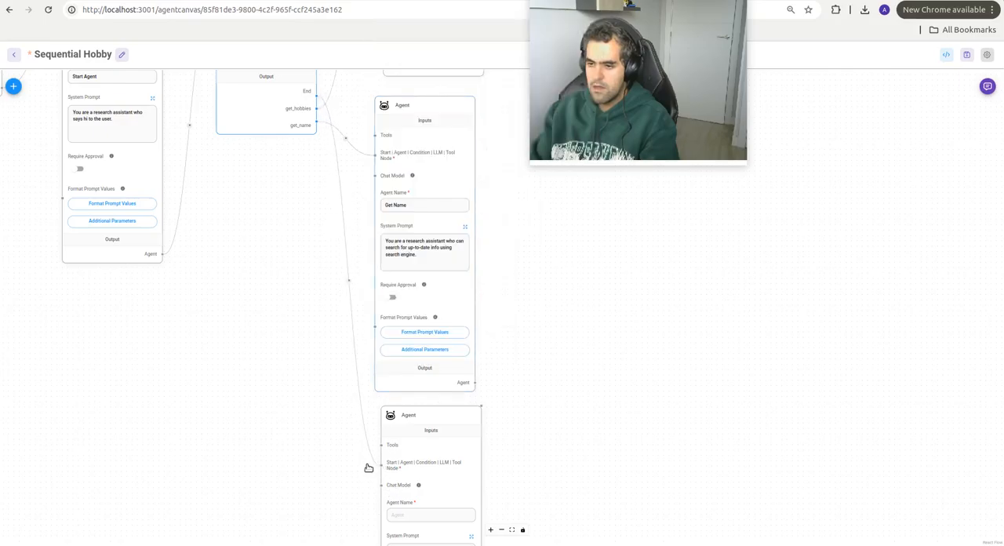
{"action": "left_click_drag", "start_coordinate": [345, 462], "coordinate": [326, 466]}
{"action": "left_click", "coordinate": [365, 495]}
{"action": "type", "text": "He"}
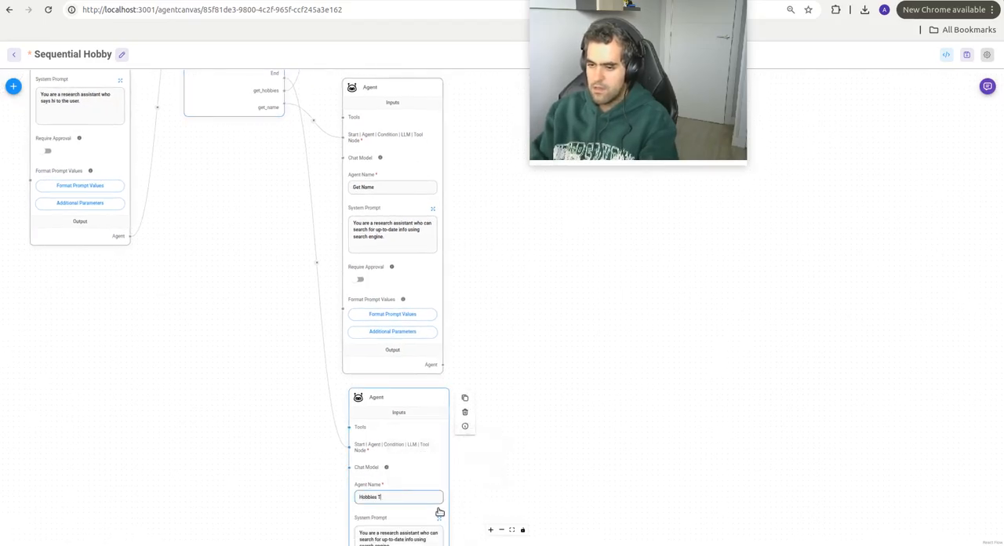
{"action": "left_click", "coordinate": [468, 494]}
Step: Connect the ChatOllama Function output to the Chat Model inputs of Get Hobbies, Get Name and Hobbies Talk
{"action": "left_click_drag", "start_coordinate": [479, 240], "coordinate": [510, 316]}
{"action": "left_click_drag", "start_coordinate": [321, 129], "coordinate": [371, 215]}
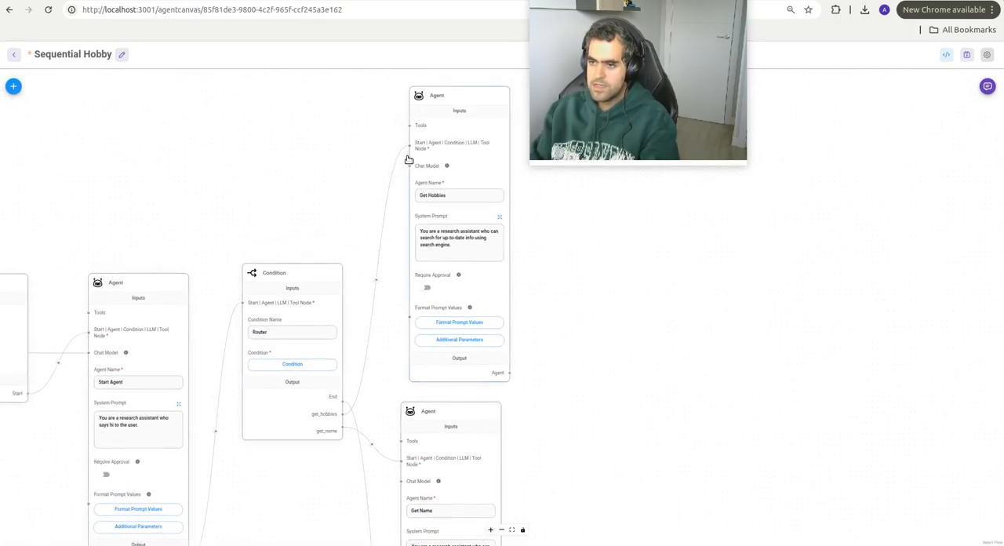
{"action": "scroll", "coordinate": [291, 168], "scroll_direction": "down", "scroll_amount": 1}
{"action": "scroll", "coordinate": [290, 168], "scroll_direction": "down", "scroll_amount": 1}
{"action": "left_click_drag", "start_coordinate": [200, 176], "coordinate": [277, 163]}
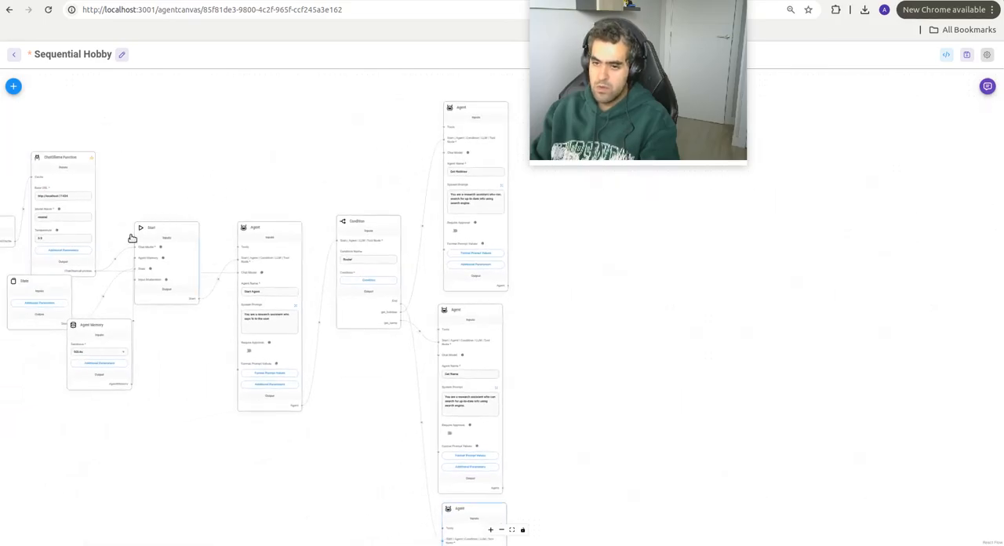
{"action": "left_click", "coordinate": [94, 271]}
{"action": "left_click_drag", "start_coordinate": [94, 270], "coordinate": [441, 160]}
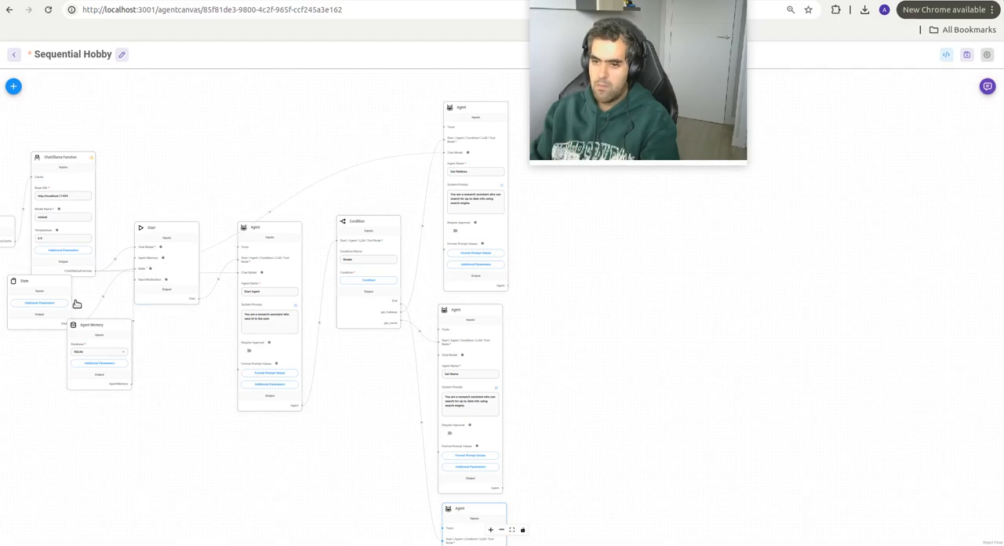
{"action": "left_click", "coordinate": [94, 271]}
{"action": "left_click_drag", "start_coordinate": [94, 271], "coordinate": [437, 358]}
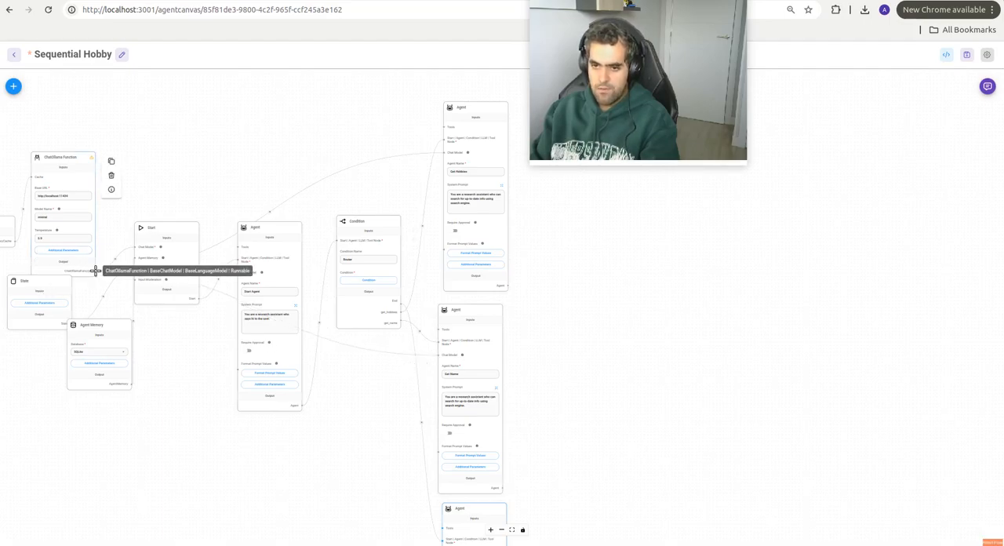
{"action": "left_click_drag", "start_coordinate": [95, 271], "coordinate": [440, 480]}
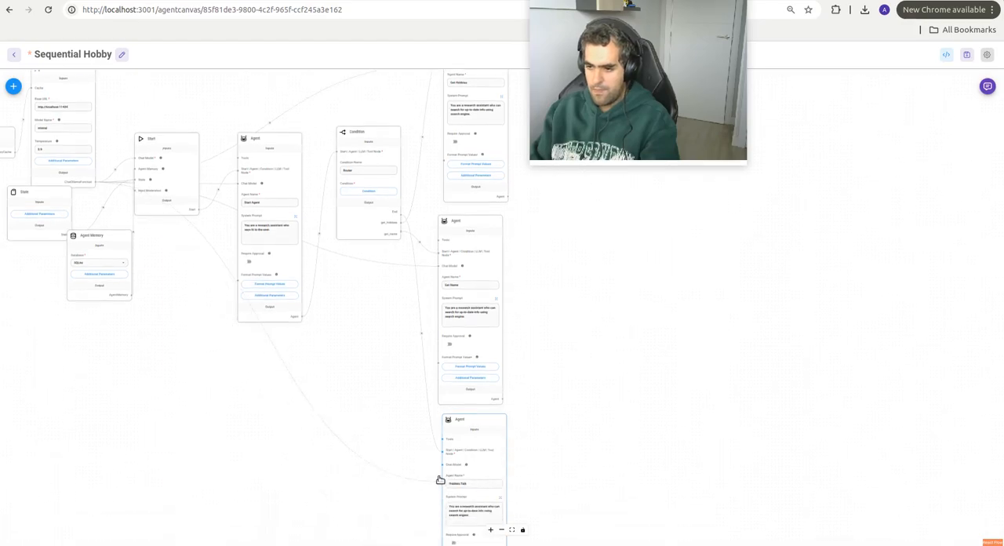
Step: Add an End node beside the Get Name agent and connect that agent's output to it
{"action": "scroll", "coordinate": [442, 471], "scroll_direction": "up", "scroll_amount": 4}
{"action": "left_click_drag", "start_coordinate": [625, 423], "coordinate": [444, 284]}
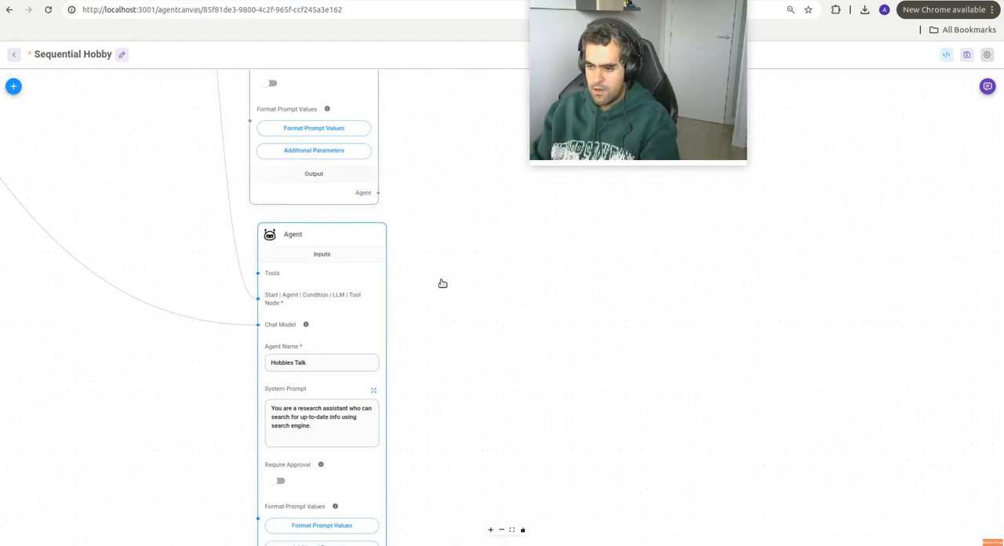
{"action": "left_click_drag", "start_coordinate": [429, 396], "coordinate": [398, 193]}
{"action": "scroll", "coordinate": [399, 246], "scroll_direction": "up", "scroll_amount": 10}
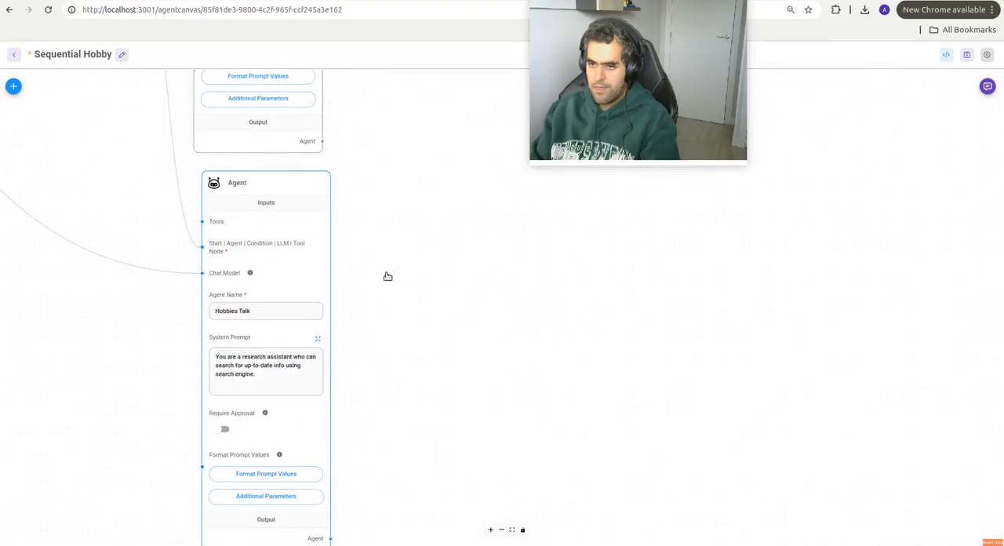
{"action": "left_click", "coordinate": [14, 85]}
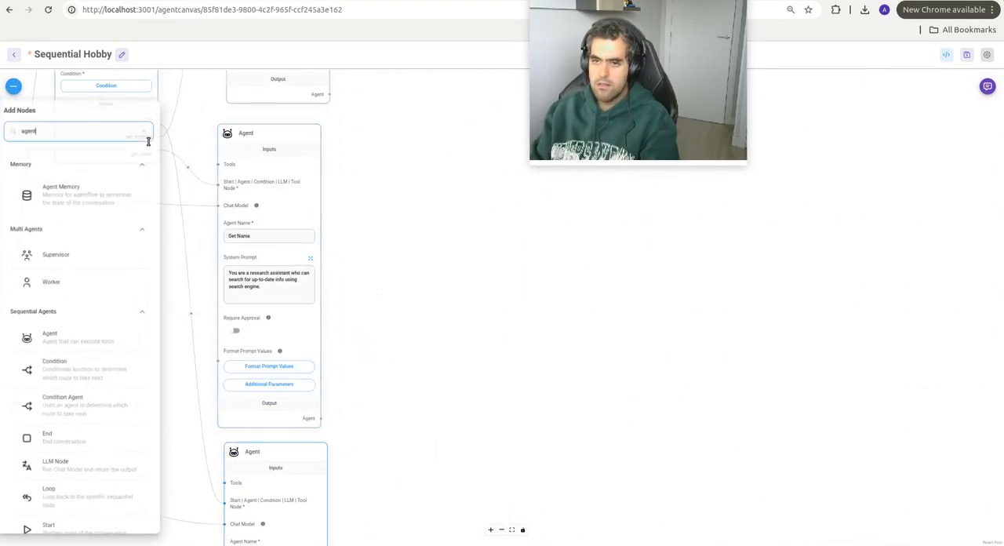
{"action": "type", "text": "end"}
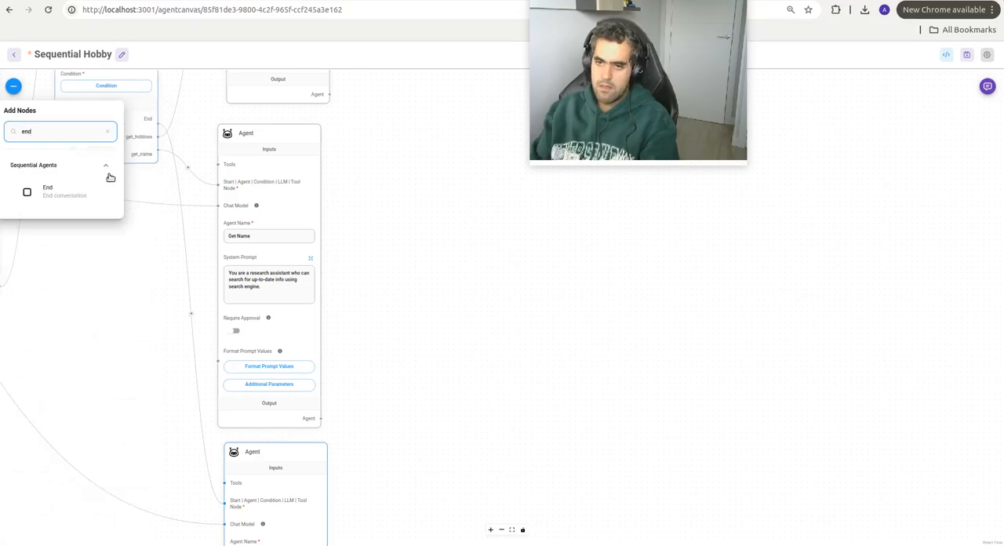
{"action": "left_click_drag", "start_coordinate": [63, 191], "coordinate": [432, 260]}
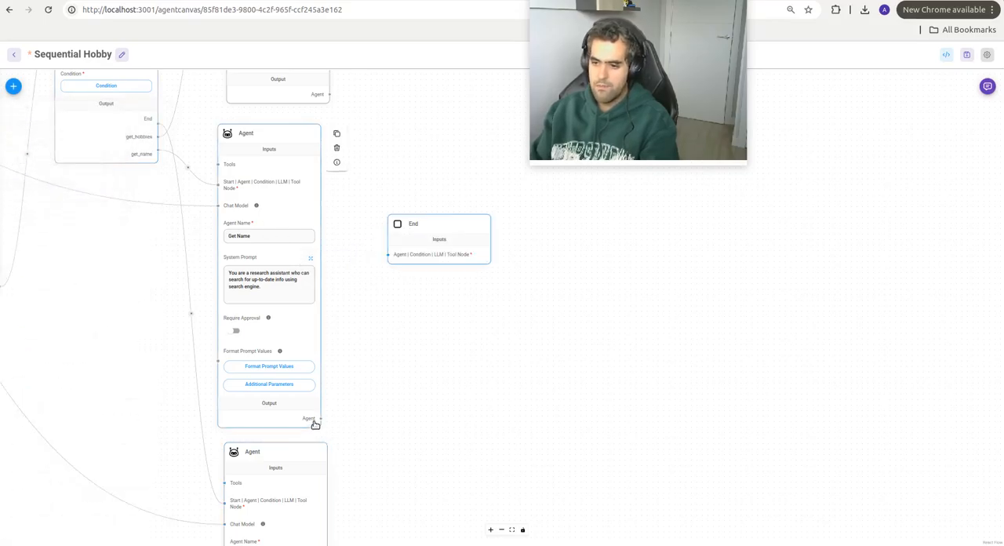
{"action": "left_click_drag", "start_coordinate": [319, 421], "coordinate": [391, 255]}
Step: Add a second End node beside the Hobbies Talk agent and link the agent's output to it
{"action": "left_click", "coordinate": [11, 88]}
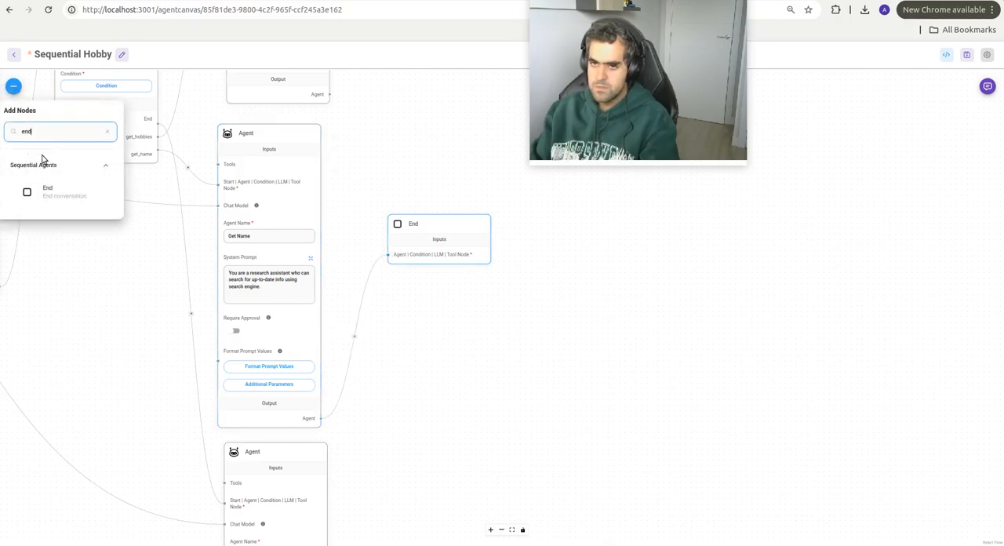
{"action": "left_click_drag", "start_coordinate": [45, 187], "coordinate": [437, 469]}
{"action": "left_click_drag", "start_coordinate": [452, 379], "coordinate": [500, 87]}
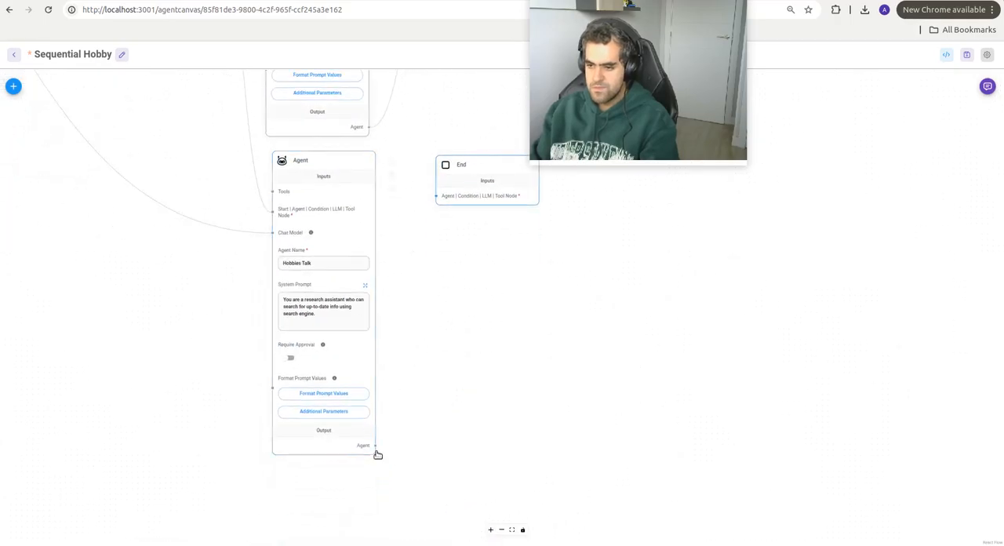
{"action": "left_click_drag", "start_coordinate": [376, 446], "coordinate": [436, 196]}
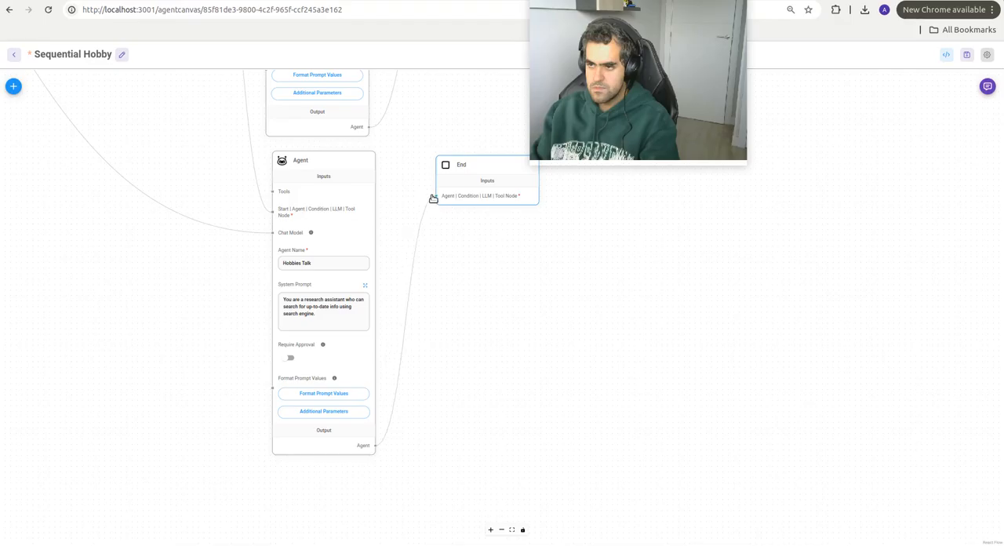
Step: Add a third End node beside the Get Hobbies agent and connect the agent's output to it
{"action": "scroll", "coordinate": [447, 201], "scroll_direction": "up", "scroll_amount": 5}
{"action": "scroll", "coordinate": [449, 206], "scroll_direction": "up", "scroll_amount": 2}
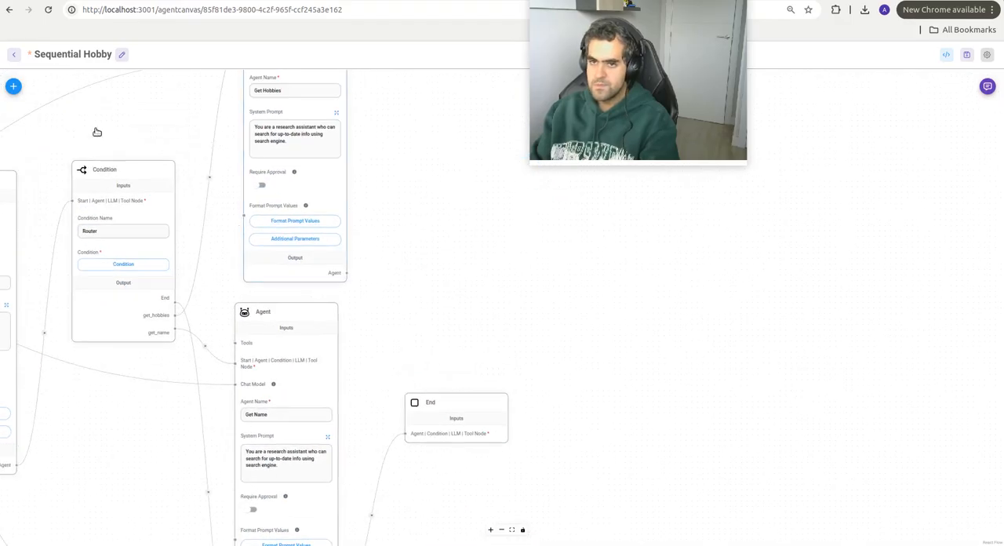
{"action": "left_click", "coordinate": [13, 87]}
{"action": "type", "text": "end"}
{"action": "left_click_drag", "start_coordinate": [51, 212], "coordinate": [458, 168]}
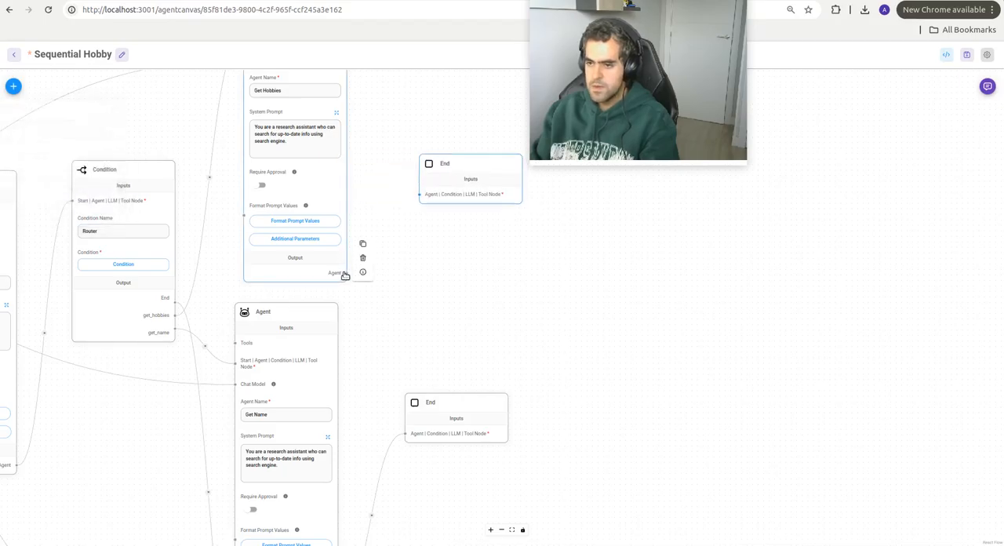
{"action": "left_click_drag", "start_coordinate": [346, 273], "coordinate": [419, 195]}
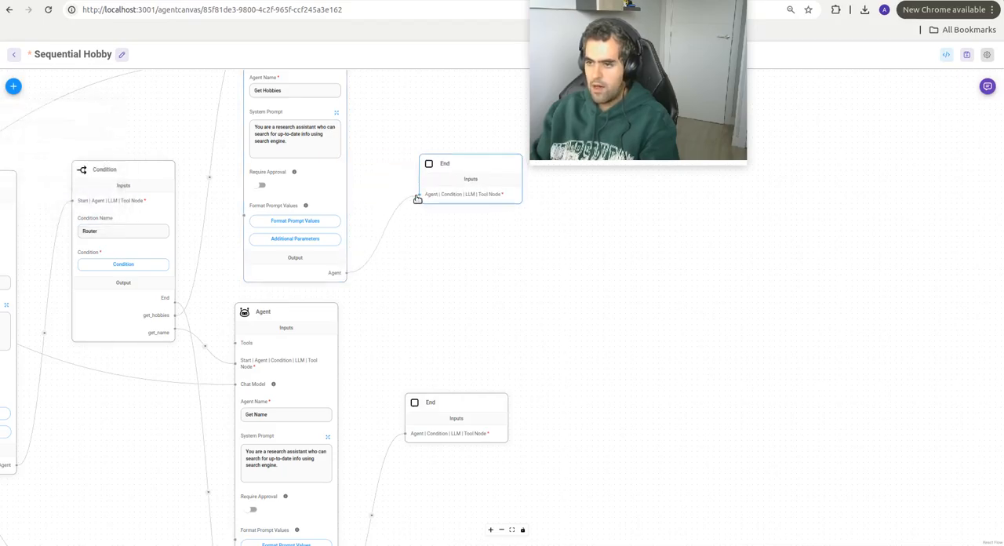
{"action": "left_click_drag", "start_coordinate": [424, 130], "coordinate": [444, 166]}
{"action": "scroll", "coordinate": [439, 156], "scroll_direction": "down", "scroll_amount": 3}
{"action": "left_click_drag", "start_coordinate": [285, 321], "coordinate": [359, 285]}
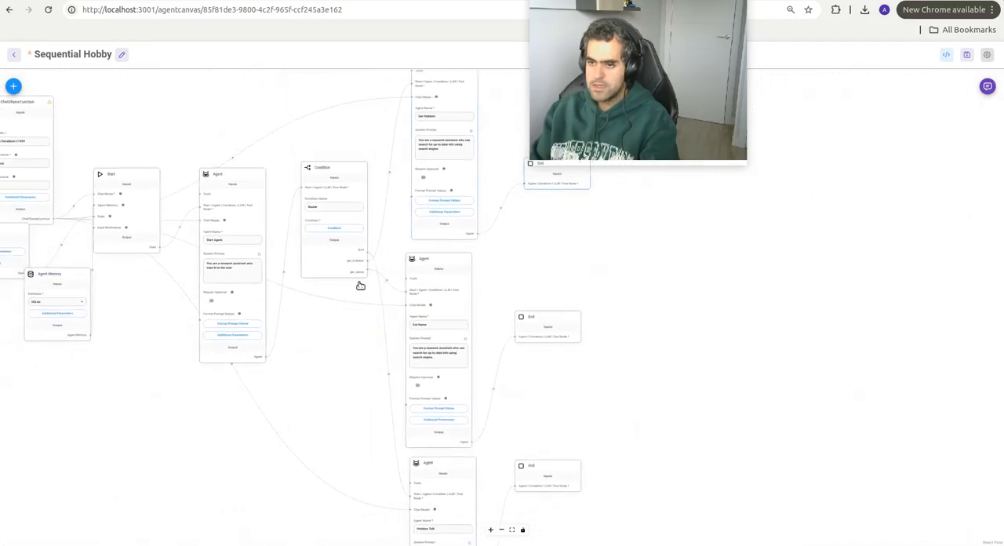
Step: Set the Get Hobbies agent's system prompt to "You are a research assistant who asks the user for their hobbies."
{"action": "left_click_drag", "start_coordinate": [322, 345], "coordinate": [368, 322]}
{"action": "scroll", "coordinate": [375, 314], "scroll_direction": "down", "scroll_amount": 1}
{"action": "left_click_drag", "start_coordinate": [436, 255], "coordinate": [382, 292]}
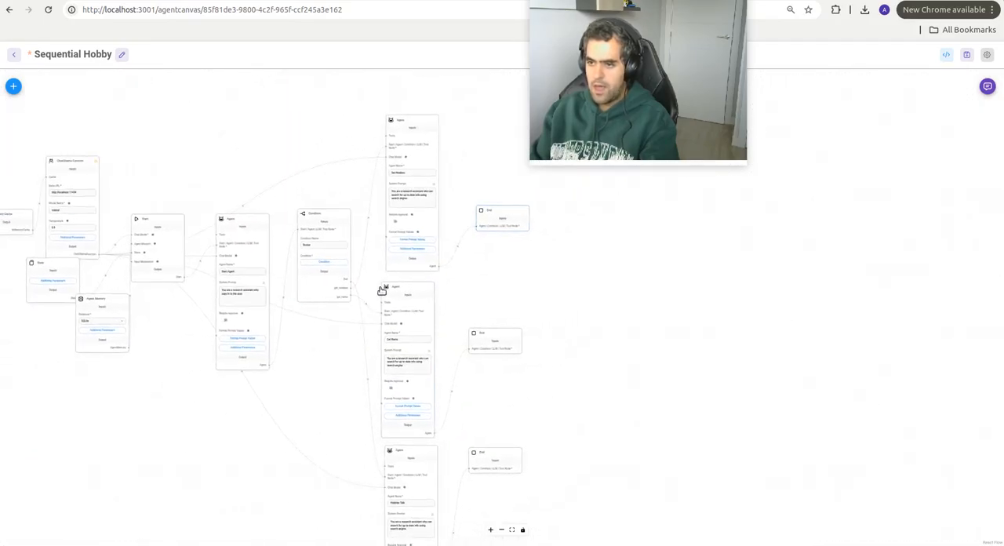
{"action": "scroll", "coordinate": [397, 262], "scroll_direction": "up", "scroll_amount": 5}
{"action": "left_click_drag", "start_coordinate": [609, 347], "coordinate": [518, 495]}
{"action": "left_click_drag", "start_coordinate": [556, 272], "coordinate": [556, 291]}
{"action": "left_click", "coordinate": [372, 286]}
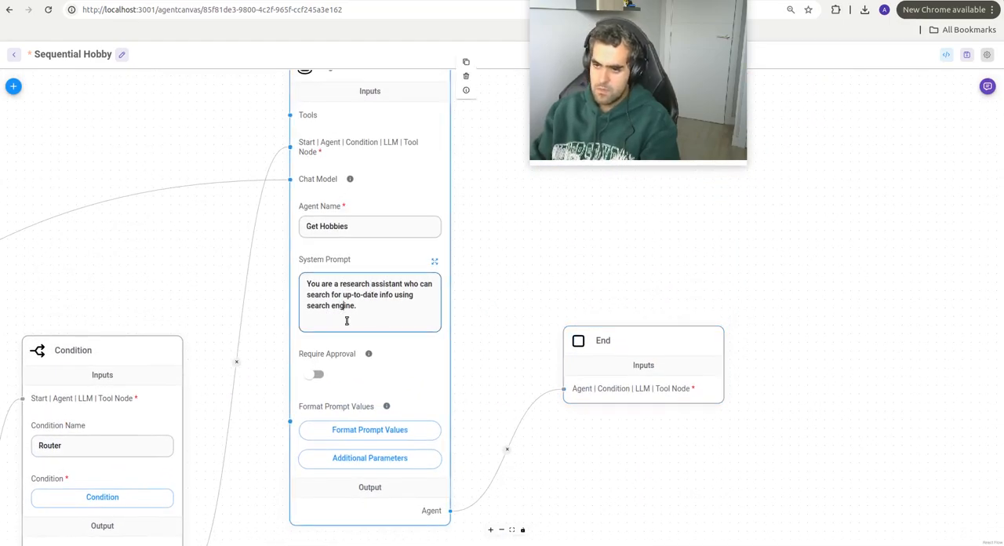
{"action": "key", "text": "BackSpace"}
{"action": "key", "text": "BackSpace"}
{"action": "key", "text": "BackSpace"}
{"action": "key", "text": "BackSpace"}
{"action": "key", "text": "BackSpace"}
{"action": "key", "text": "BackSpace"}
{"action": "key", "text": "BackSpace"}
{"action": "key", "text": "BackSpace"}
{"action": "key", "text": "BackSpace"}
{"action": "key", "text": "BackSpace"}
{"action": "key", "text": "BackSpace"}
{"action": "key", "text": "BackSpace"}
{"action": "key", "text": "BackSpace"}
{"action": "key", "text": "BackSpace"}
{"action": "key", "text": "BackSpace"}
{"action": "key", "text": "BackSpace"}
{"action": "key", "text": "BackSpace"}
{"action": "key", "text": "BackSpace"}
{"action": "key", "text": "BackSpace"}
{"action": "key", "text": "BackSpace"}
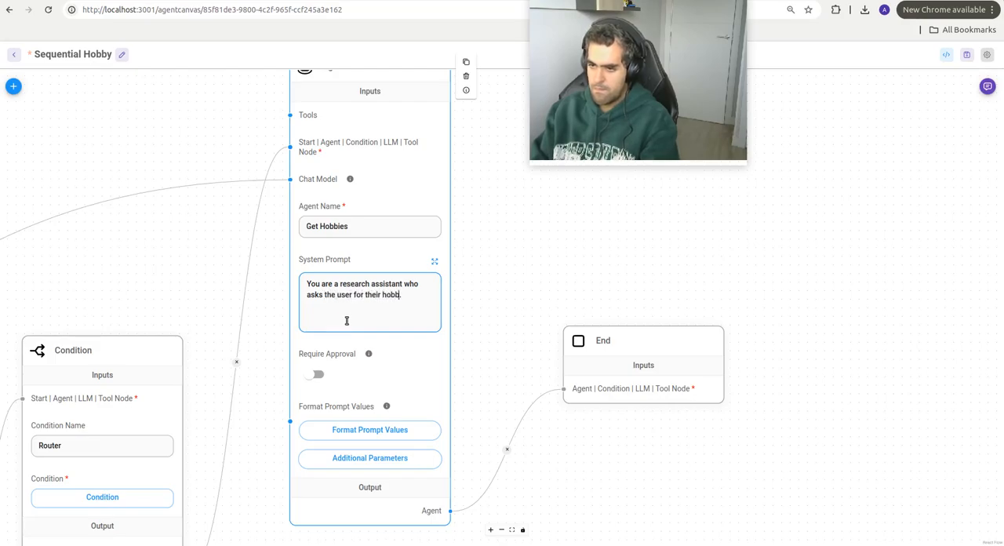
Step: End the Get Name system prompt with "asks the user for their name." and the Hobbies Talk prompt with "engages in a conversation about the user hobbies."
{"action": "scroll", "coordinate": [427, 318], "scroll_direction": "down", "scroll_amount": 5}
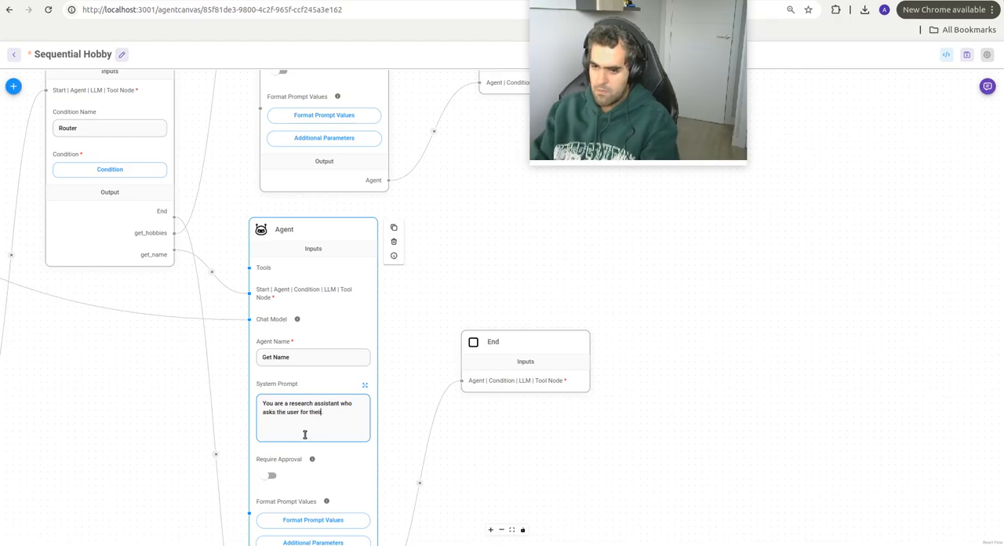
{"action": "scroll", "coordinate": [518, 365], "scroll_direction": "down", "scroll_amount": 5}
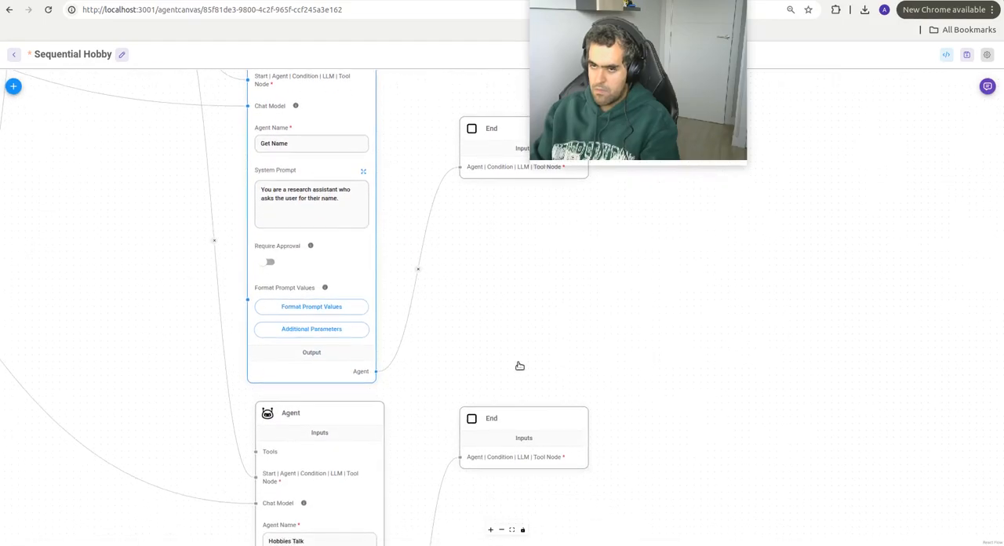
{"action": "left_click", "coordinate": [308, 379]}
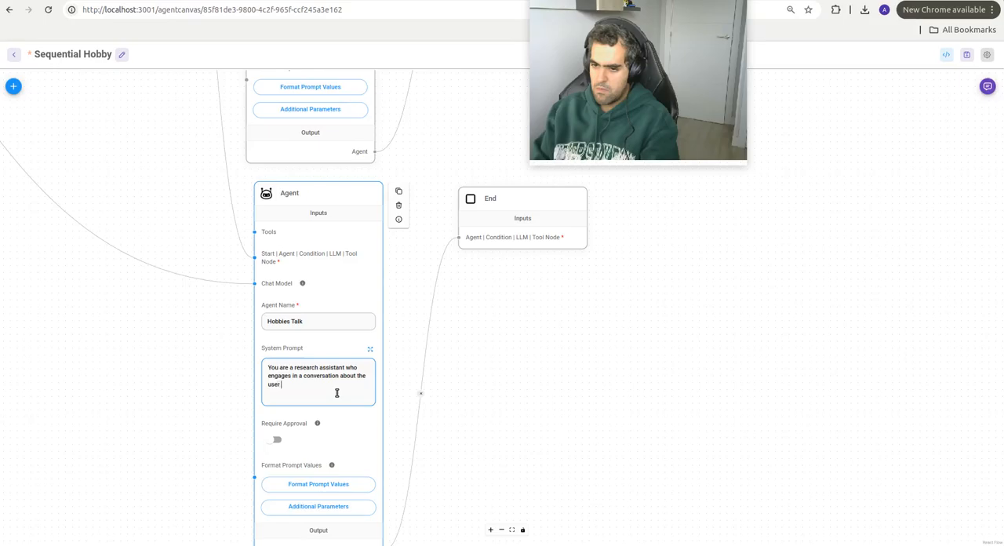
{"action": "left_click", "coordinate": [478, 362]}
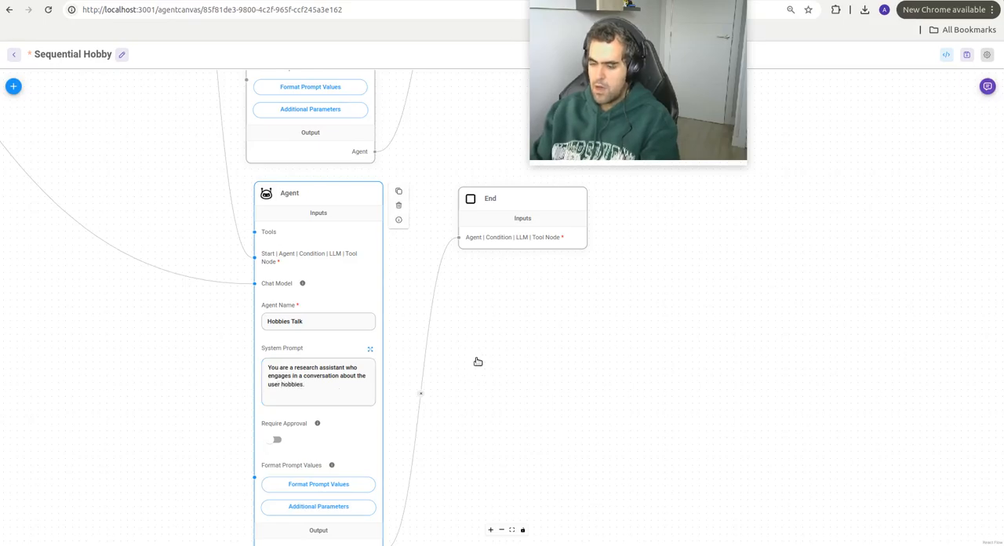
Step: Save the Sequential Hobby agentflow with the rewritten system prompts
{"action": "left_click_drag", "start_coordinate": [490, 343], "coordinate": [495, 306]}
{"action": "left_click_drag", "start_coordinate": [432, 184], "coordinate": [494, 391]}
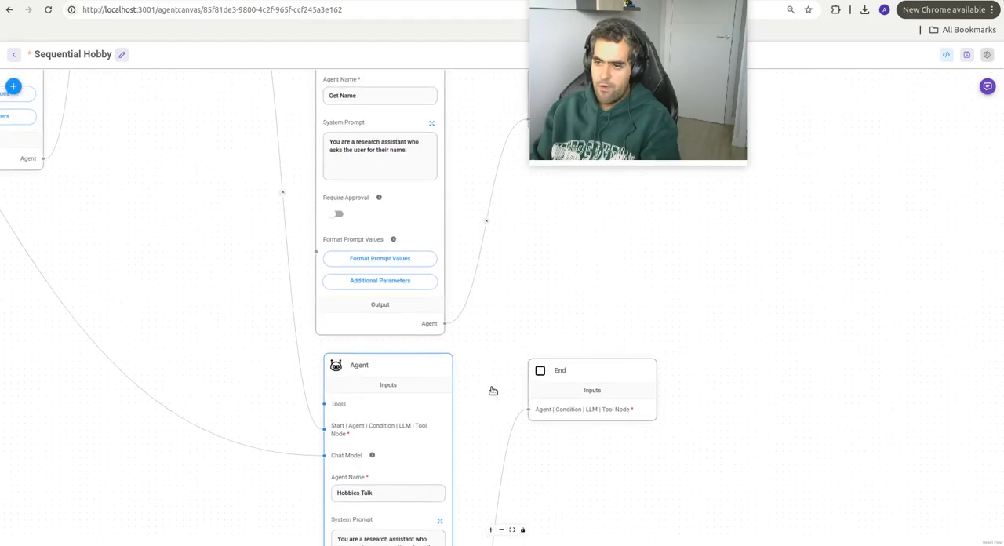
{"action": "left_click_drag", "start_coordinate": [521, 278], "coordinate": [516, 345]}
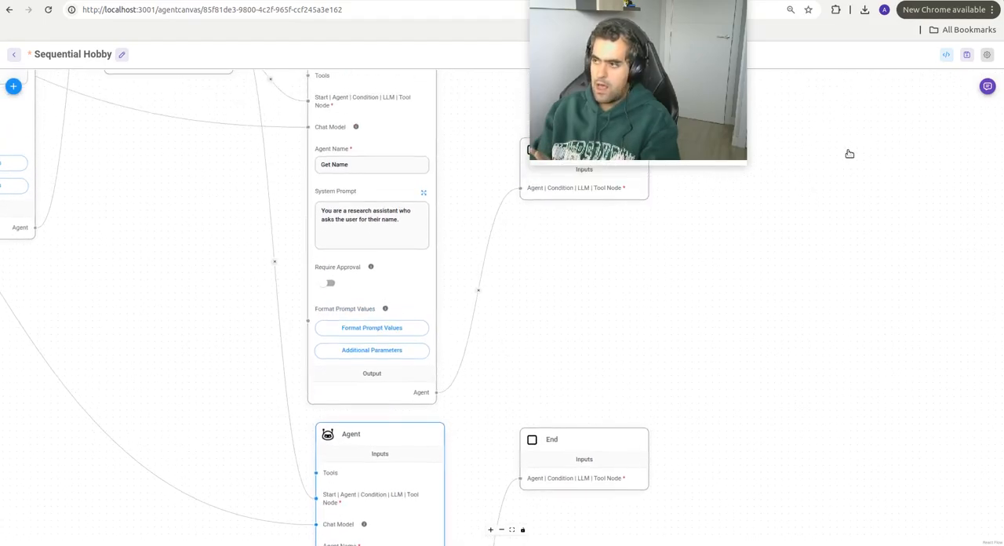
{"action": "left_click", "coordinate": [967, 54]}
Step: Add an Update State row to the Get Hobbies agent's additional parameters, with key hobbies and value $flow.output.content
{"action": "left_click_drag", "start_coordinate": [684, 258], "coordinate": [682, 399]}
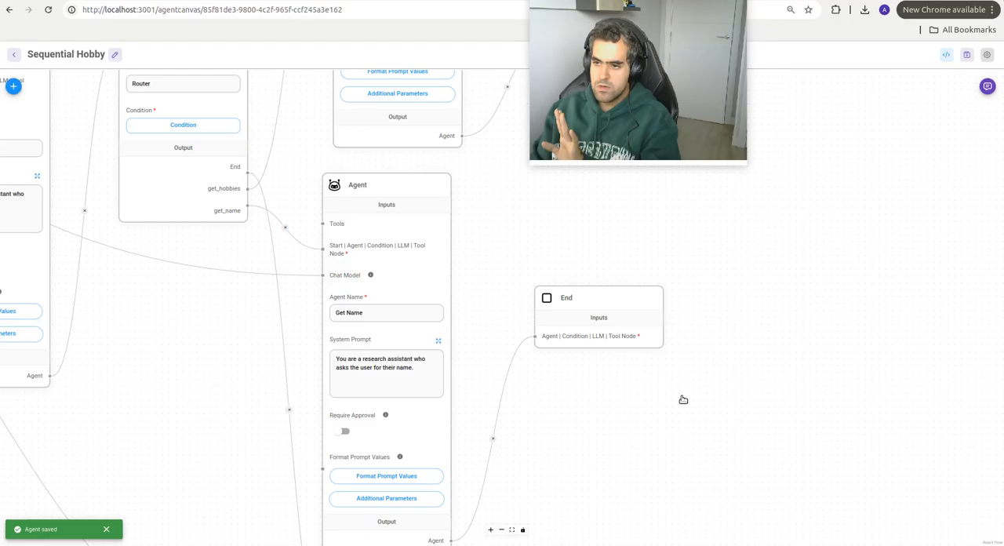
{"action": "left_click_drag", "start_coordinate": [572, 225], "coordinate": [522, 372]}
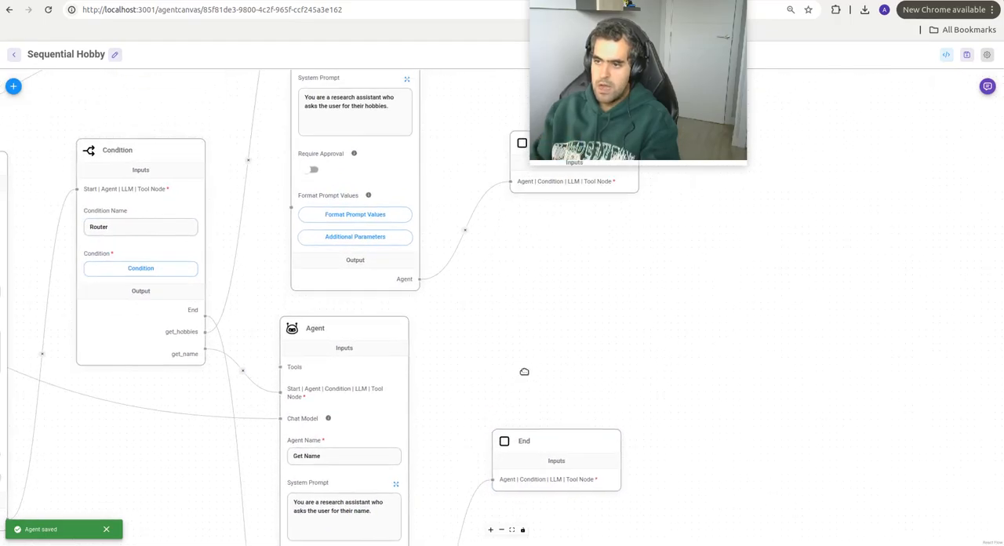
{"action": "left_click", "coordinate": [338, 238]}
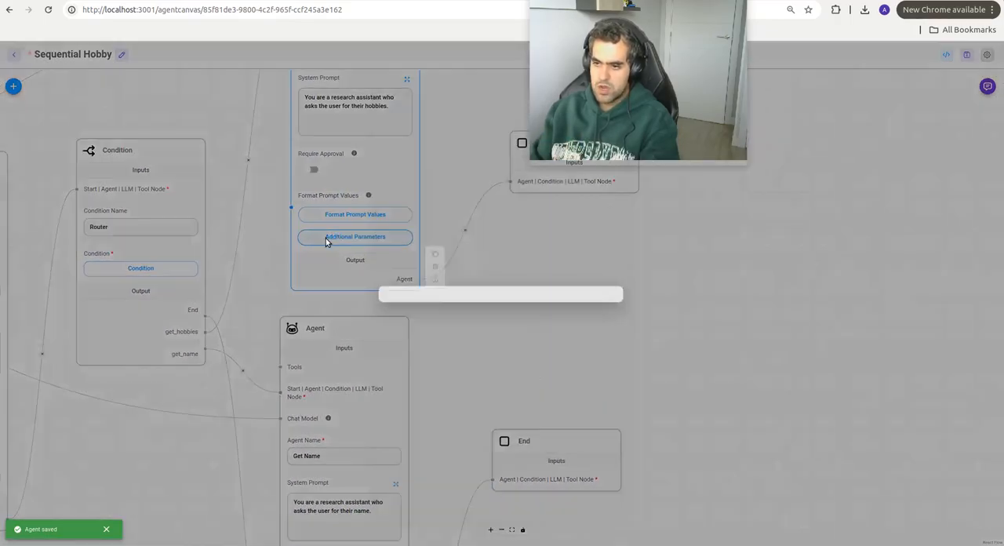
{"action": "scroll", "coordinate": [435, 335], "scroll_direction": "down", "scroll_amount": 2}
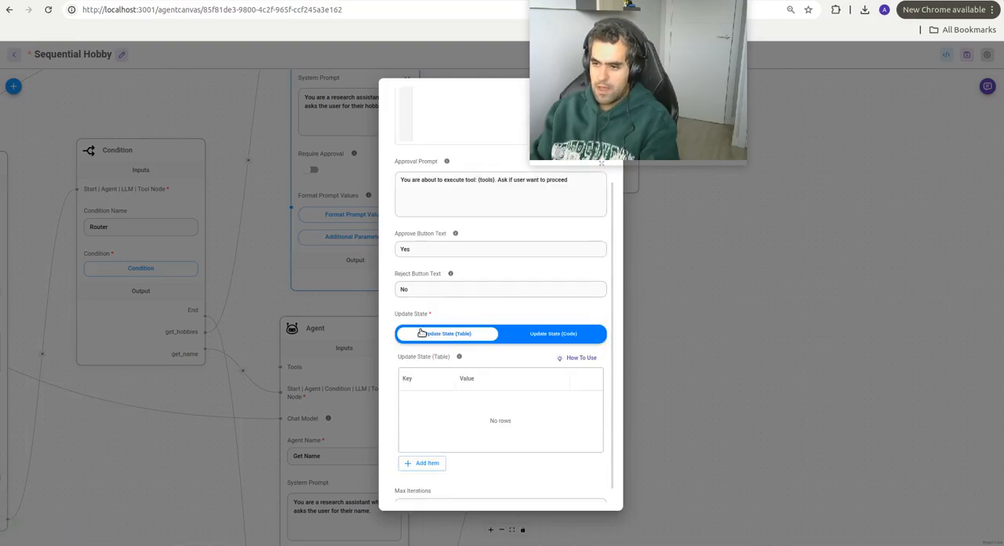
{"action": "left_click", "coordinate": [431, 464]}
{"action": "left_click", "coordinate": [426, 404]}
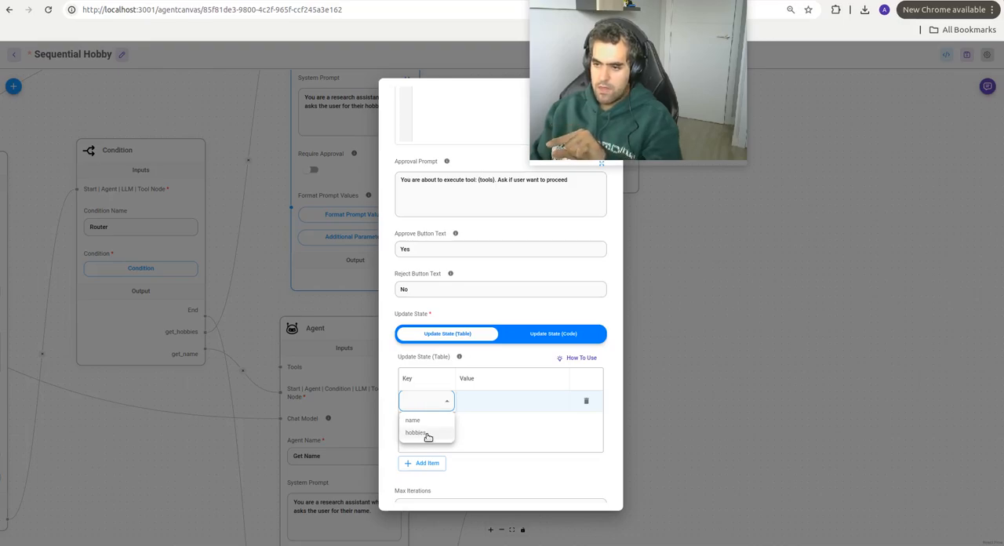
{"action": "left_click", "coordinate": [417, 434]}
{"action": "left_click", "coordinate": [488, 403]}
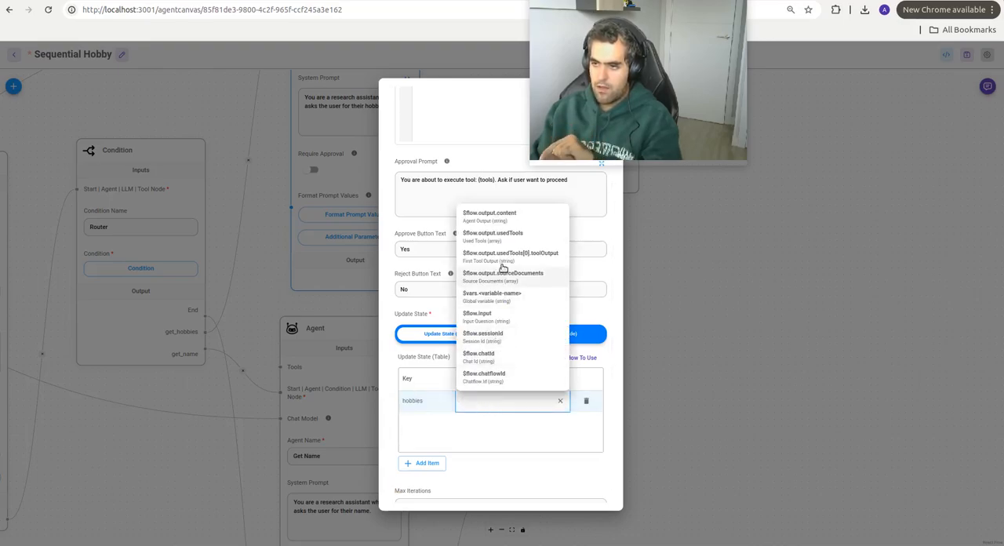
{"action": "left_click", "coordinate": [510, 218]}
{"action": "scroll", "coordinate": [504, 364], "scroll_direction": "down", "scroll_amount": 1}
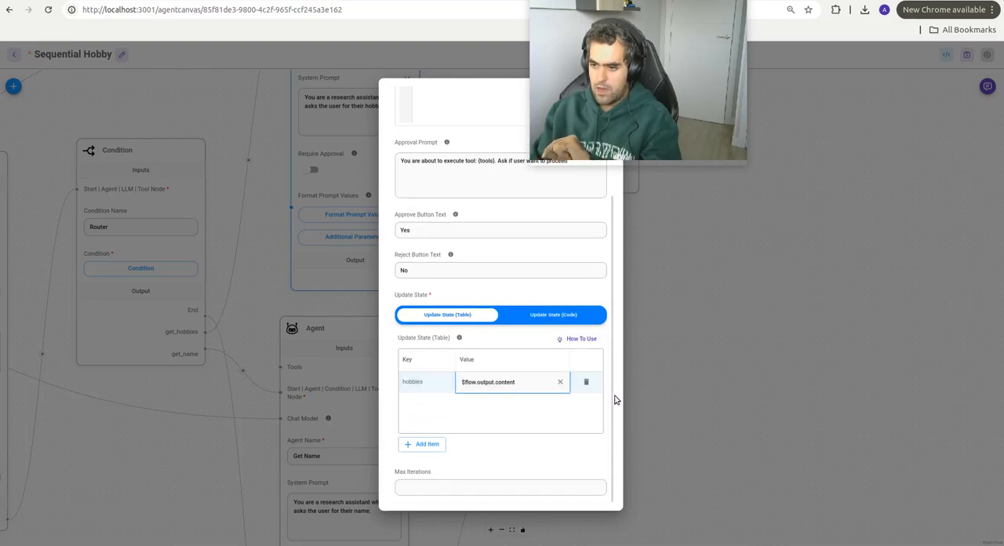
{"action": "key", "text": "Escape"}
Step: Add an Update State row to the Get Name agent's additional parameters, with key name and value $flow.output.content
{"action": "left_click_drag", "start_coordinate": [456, 313], "coordinate": [513, 85]}
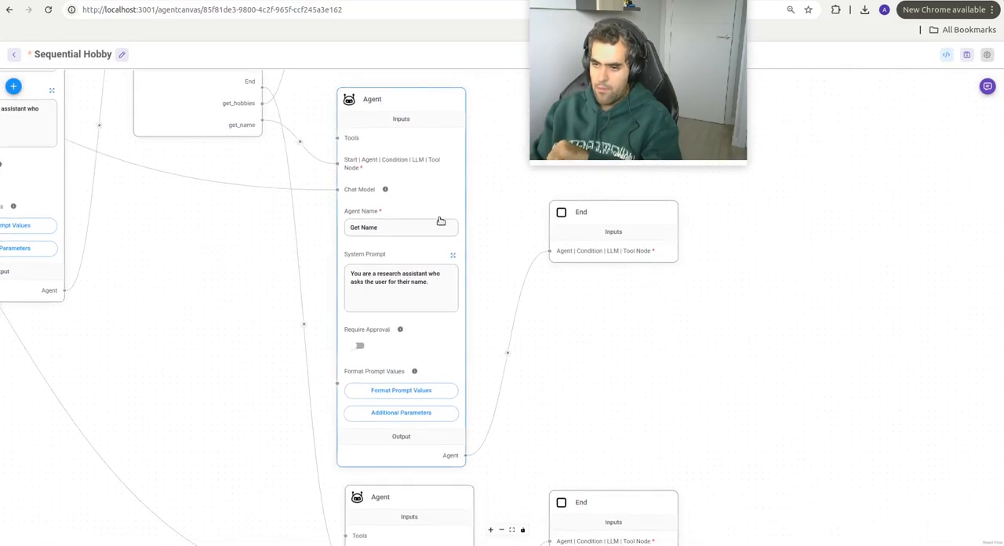
{"action": "left_click", "coordinate": [388, 418]}
{"action": "scroll", "coordinate": [424, 393], "scroll_direction": "down", "scroll_amount": 3}
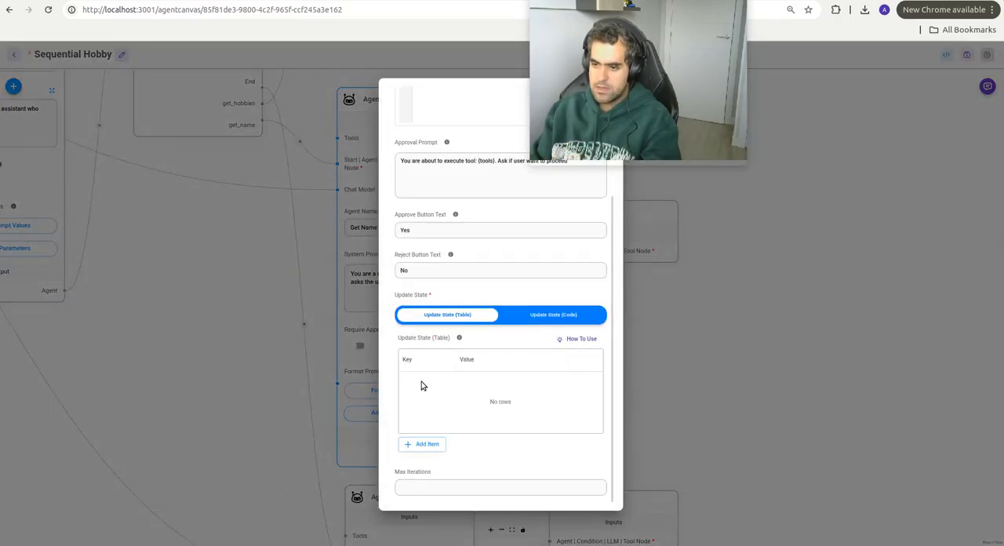
{"action": "left_click", "coordinate": [422, 445]}
{"action": "left_click", "coordinate": [420, 382]}
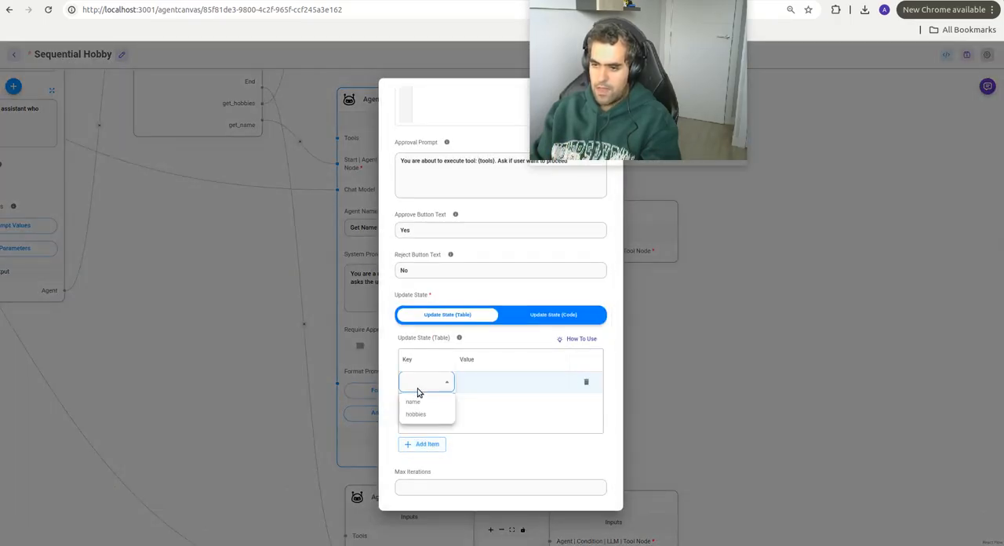
{"action": "left_click", "coordinate": [421, 405]}
{"action": "left_click", "coordinate": [481, 383]}
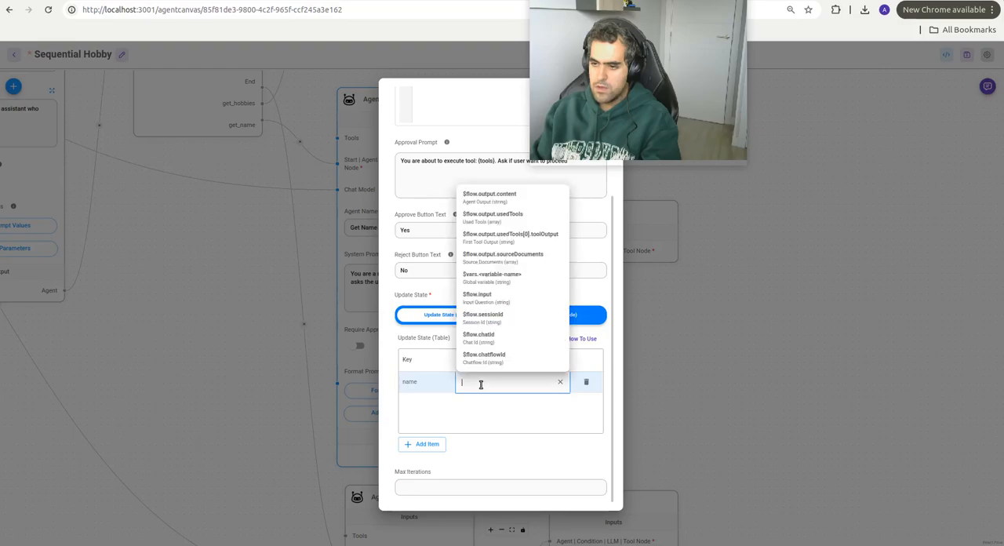
{"action": "left_click", "coordinate": [511, 203]}
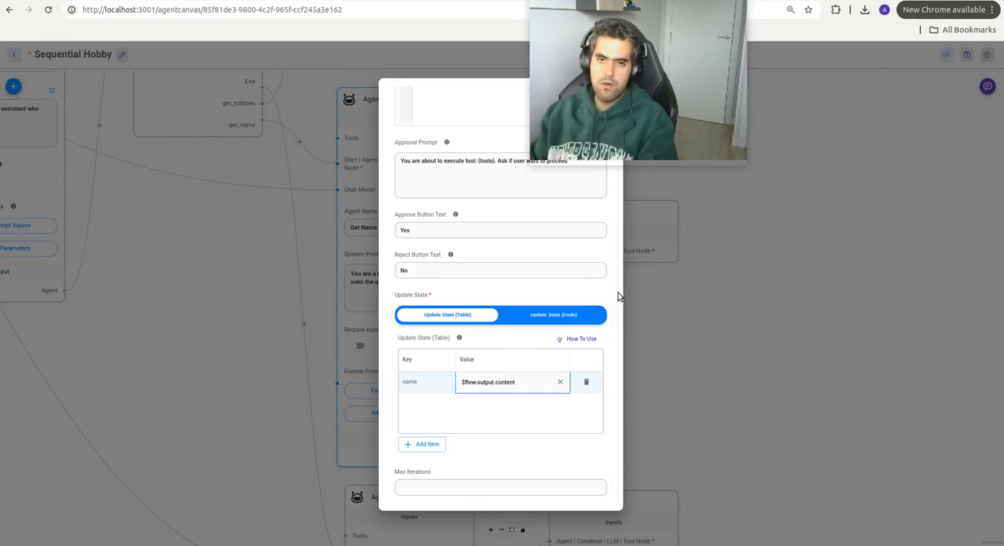
{"action": "left_click", "coordinate": [701, 290]}
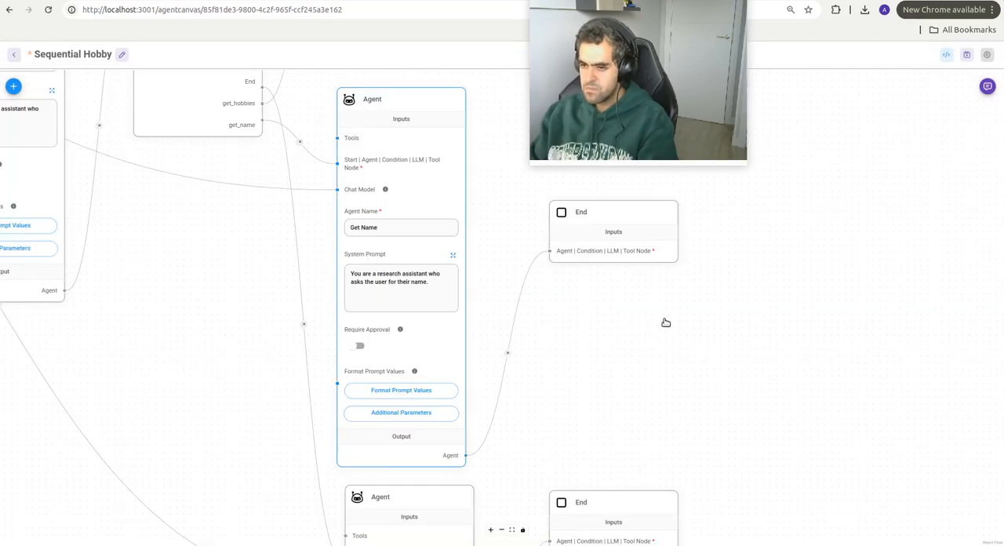
Step: Save the agentflow with the state updates of the Get Hobbies and Get Name agents
{"action": "left_click_drag", "start_coordinate": [666, 322], "coordinate": [715, 288]}
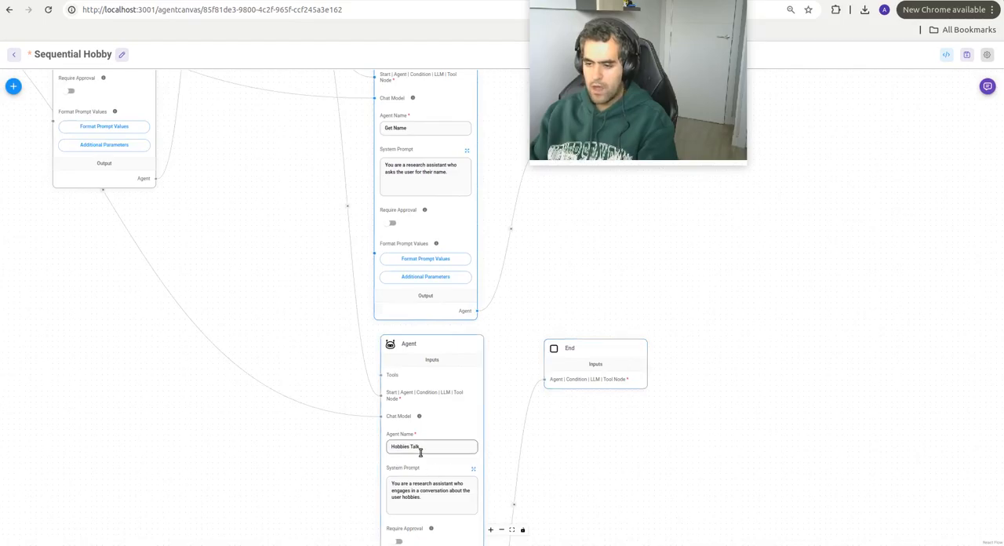
{"action": "mouse_move", "coordinate": [417, 448]}
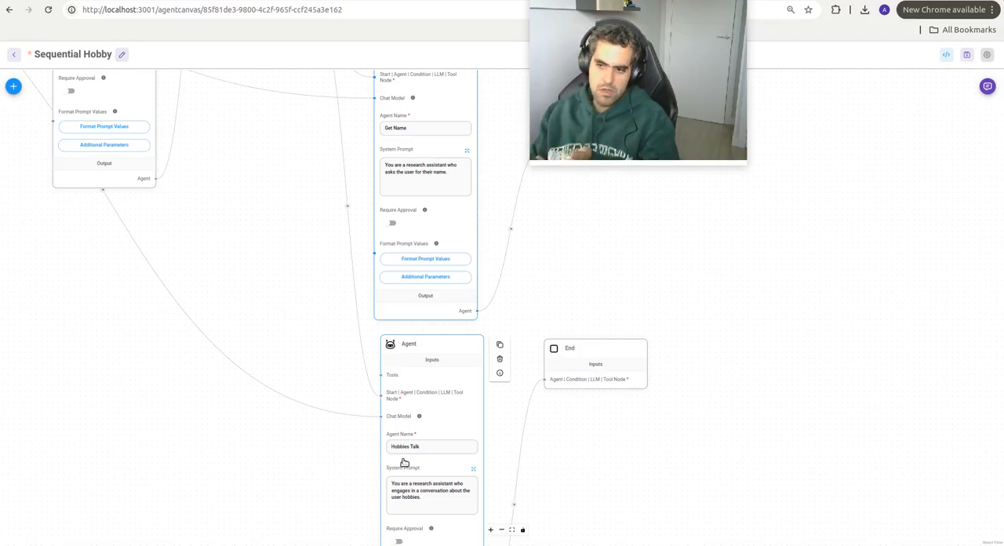
{"action": "left_click_drag", "start_coordinate": [688, 289], "coordinate": [457, 426]}
{"action": "scroll", "coordinate": [448, 321], "scroll_direction": "down", "scroll_amount": 3}
{"action": "left_click_drag", "start_coordinate": [484, 284], "coordinate": [769, 264]}
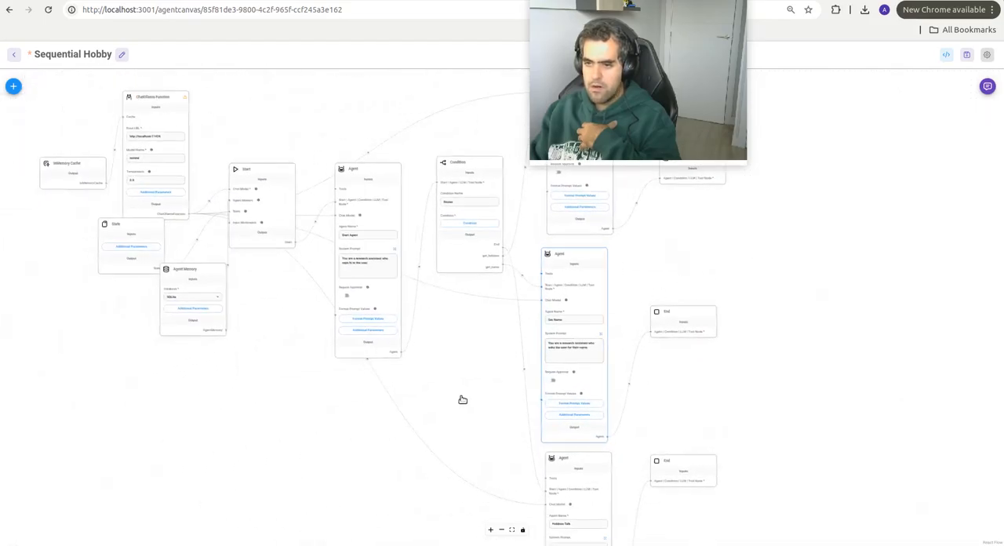
{"action": "left_click_drag", "start_coordinate": [462, 381], "coordinate": [184, 443]}
{"action": "left_click", "coordinate": [967, 56]}
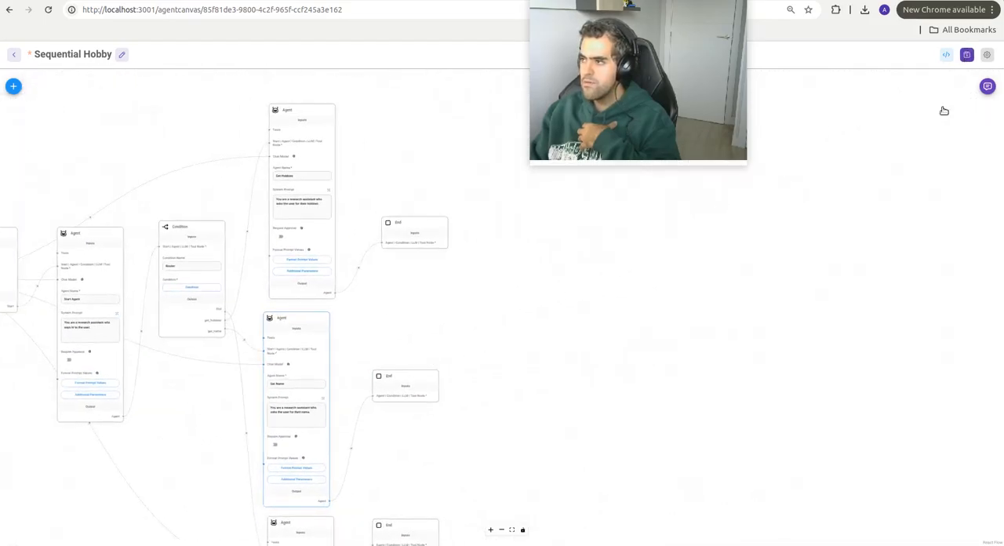
Step: Open the agentflow's test chat and send the message "hi"
{"action": "left_click", "coordinate": [987, 86]}
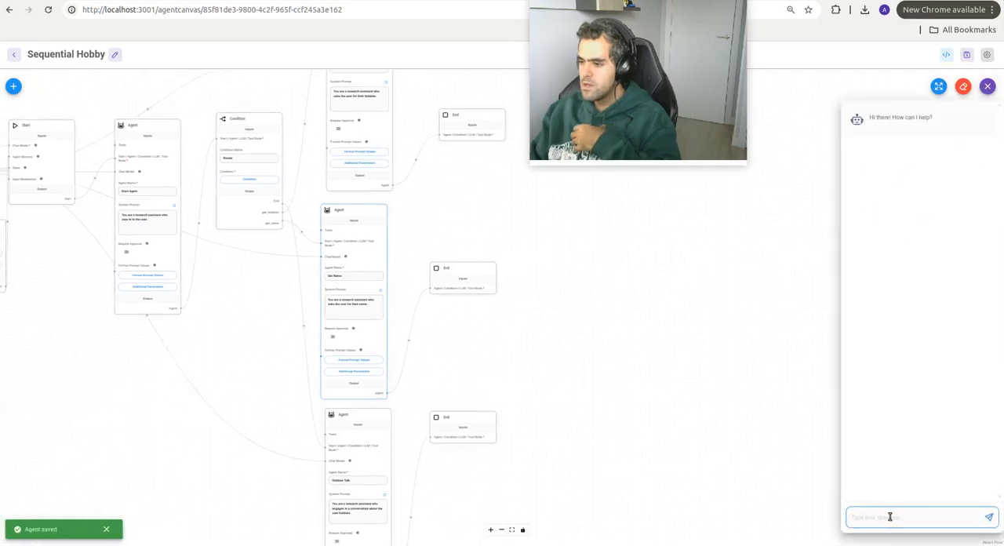
{"action": "left_click", "coordinate": [891, 517]}
{"action": "type", "text": "hi"}
{"action": "key", "text": "Return"}
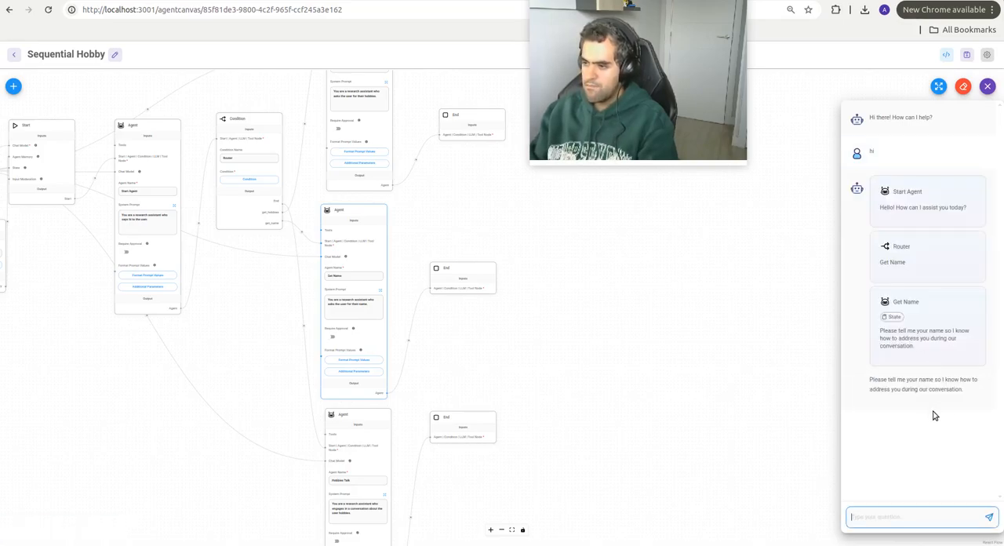
Step: Answer the Get Name agent's question in the chat with the user's first name
{"action": "type", "text": "albe"}
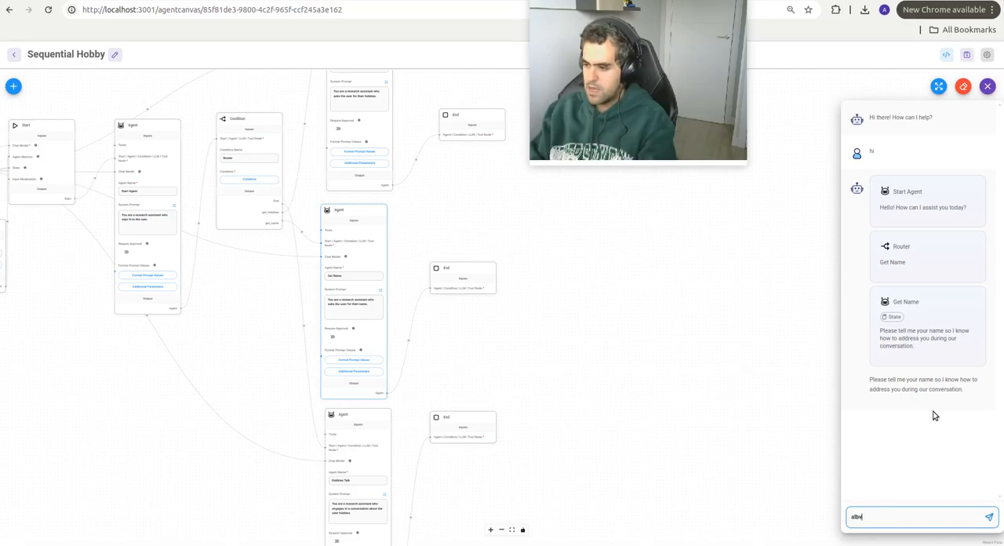
{"action": "type", "text": "rto"}
{"action": "key", "text": "Return"}
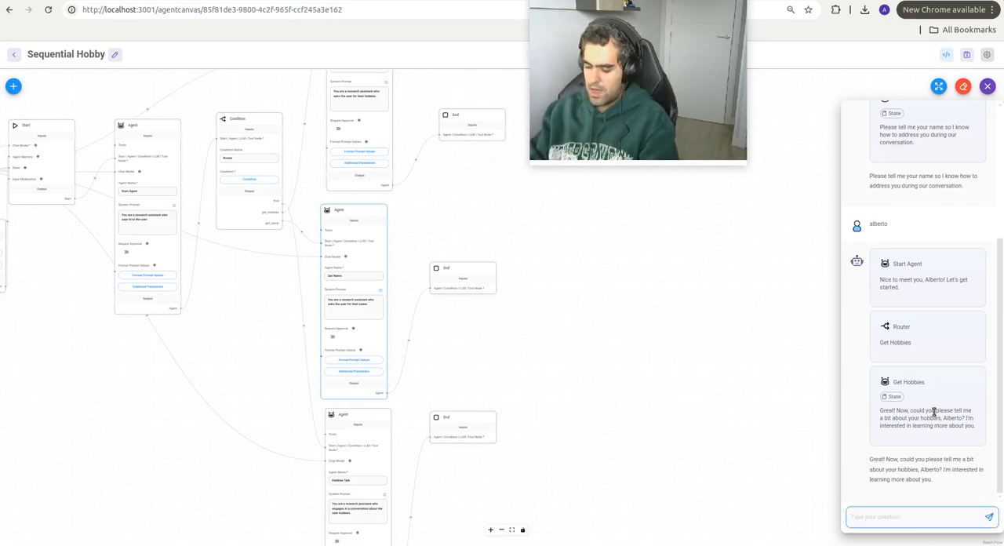
Step: Answer the Get Hobbies agent's question in the chat with "football,tennis and swimming"
{"action": "type", "text": "footb"}
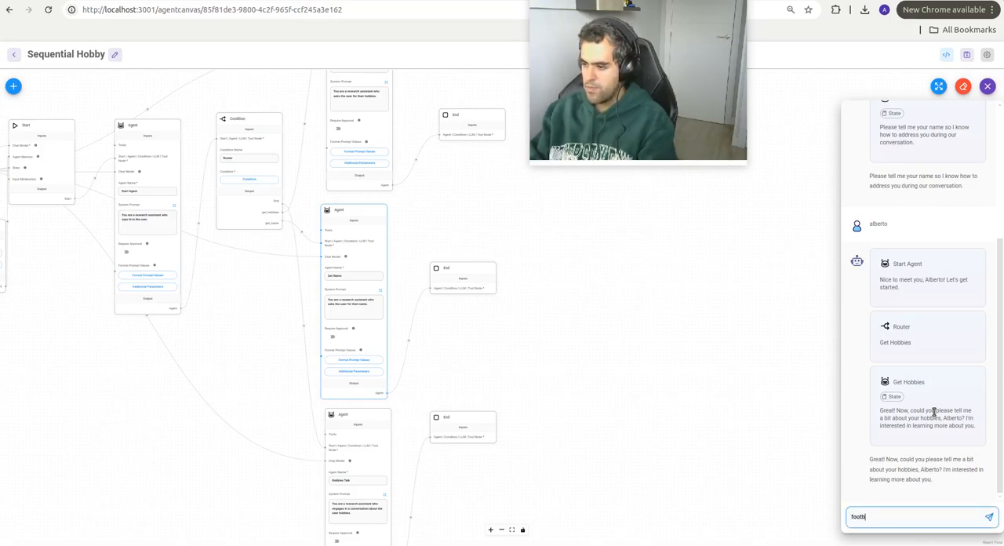
{"action": "type", "text": "all,tenni"}
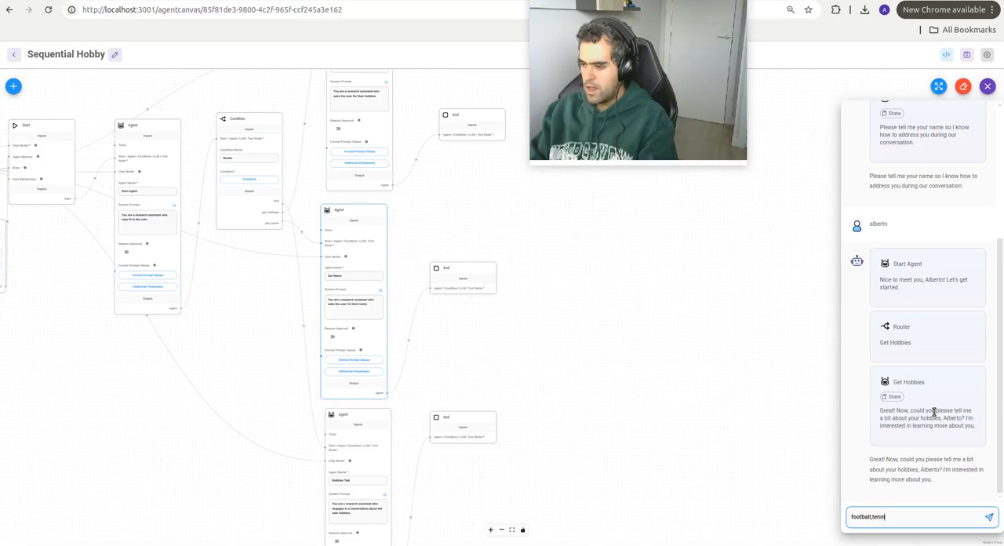
{"action": "type", "text": "s and s"}
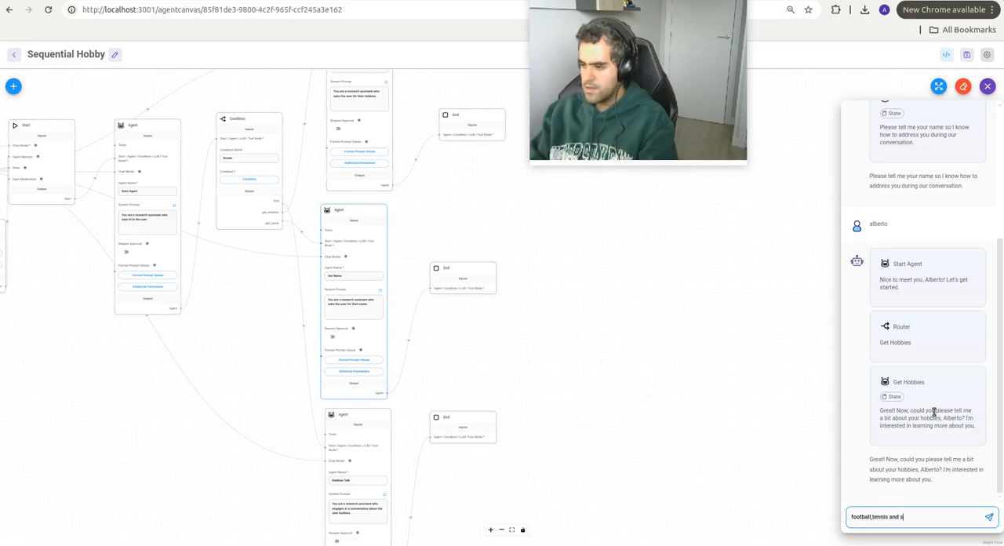
{"action": "type", "text": "wimming"}
{"action": "key", "text": "Return"}
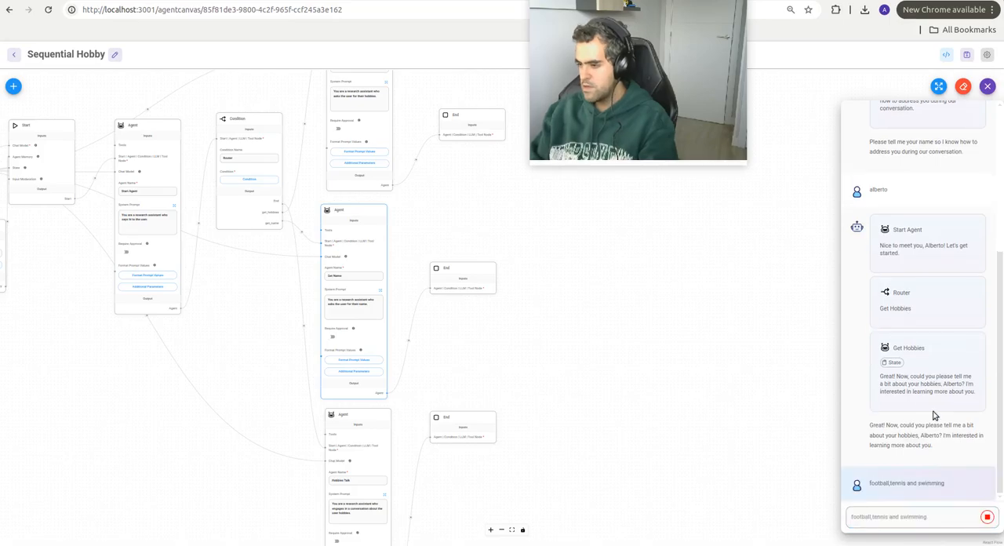